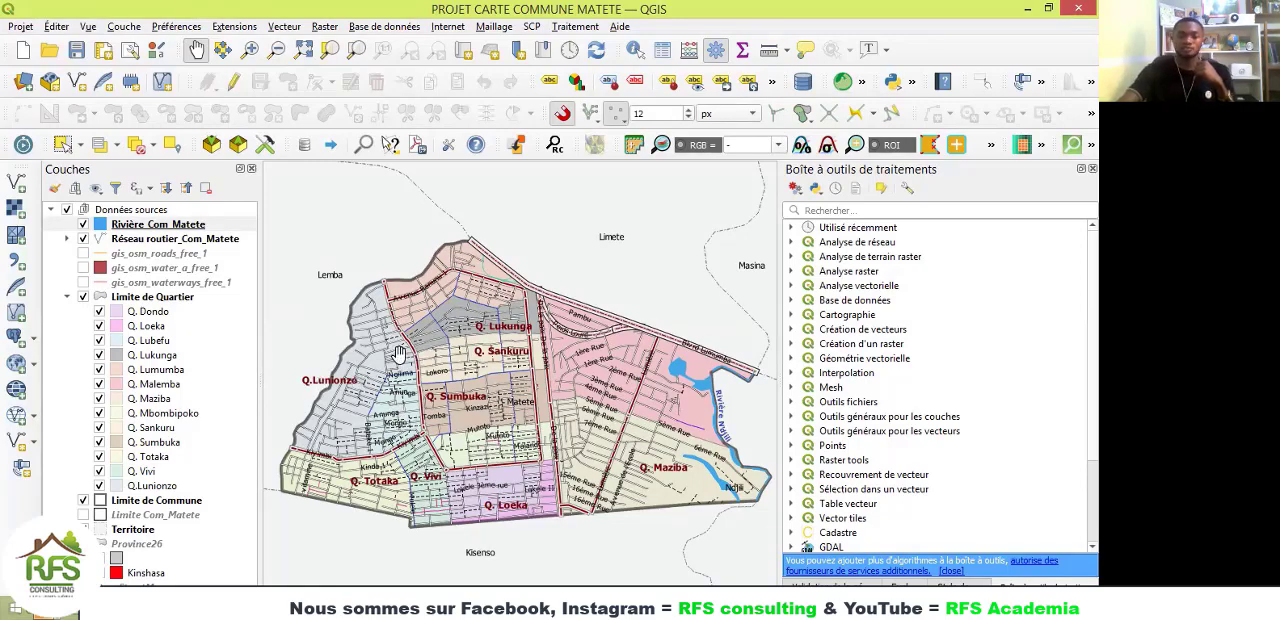
scroll(397, 352, "up", 3)
scroll(397, 352, "down", 2)
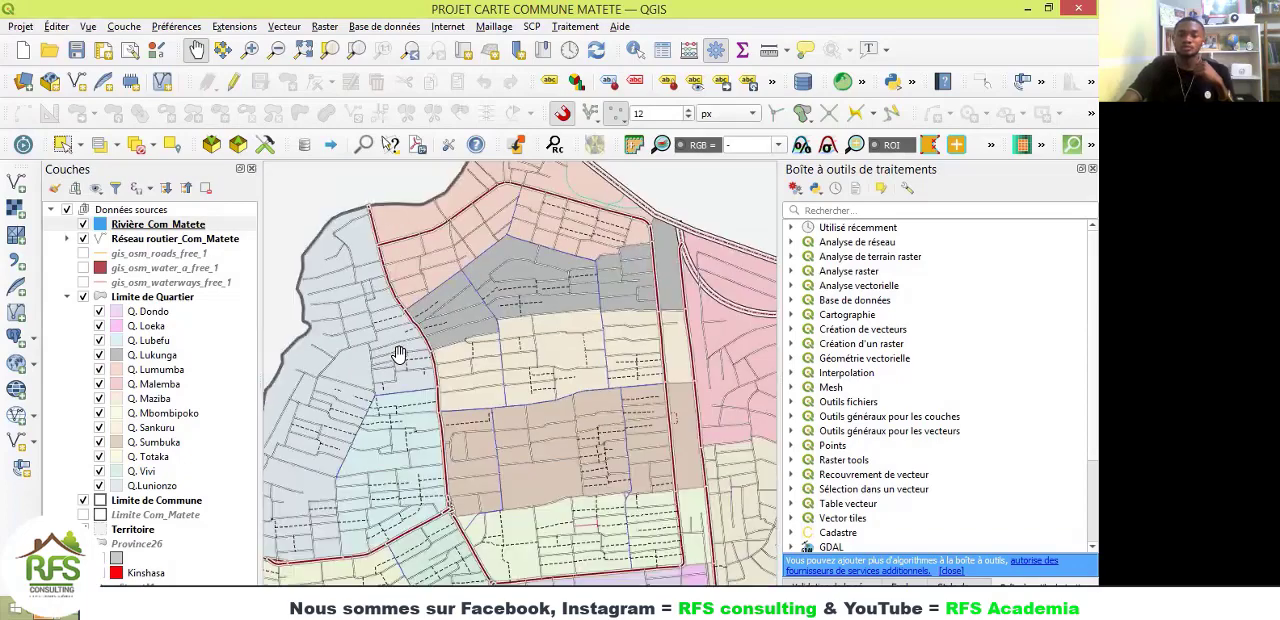
scroll(397, 352, "down", 2)
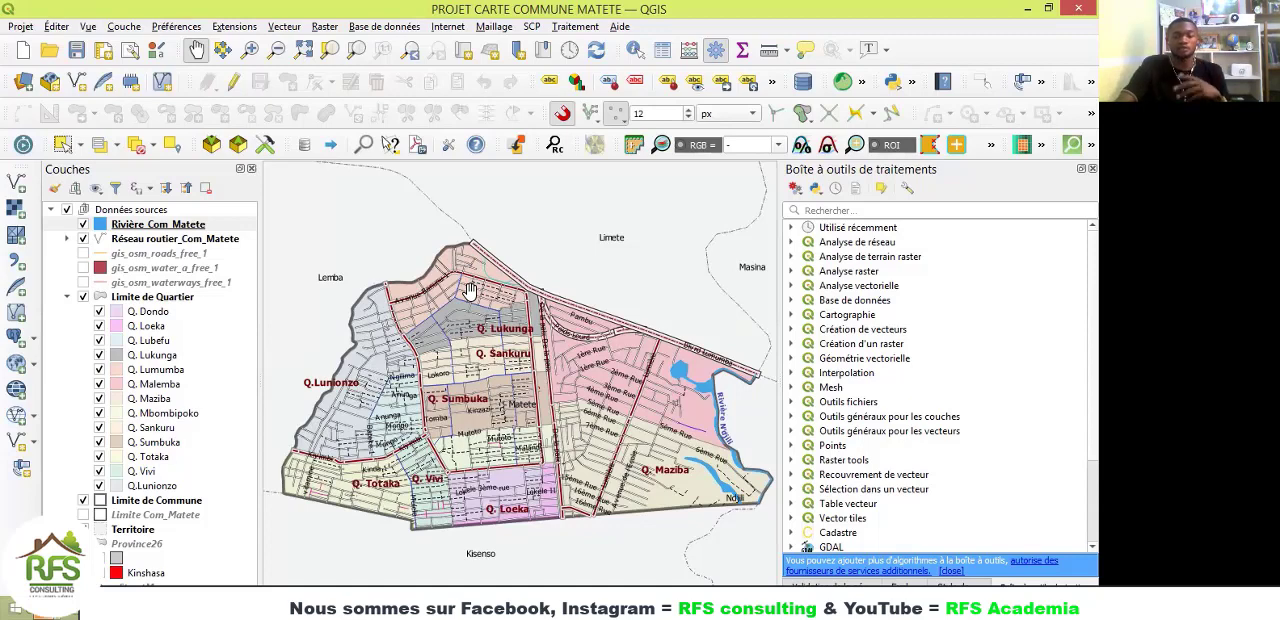
left_click_drag(469, 292, 468, 293)
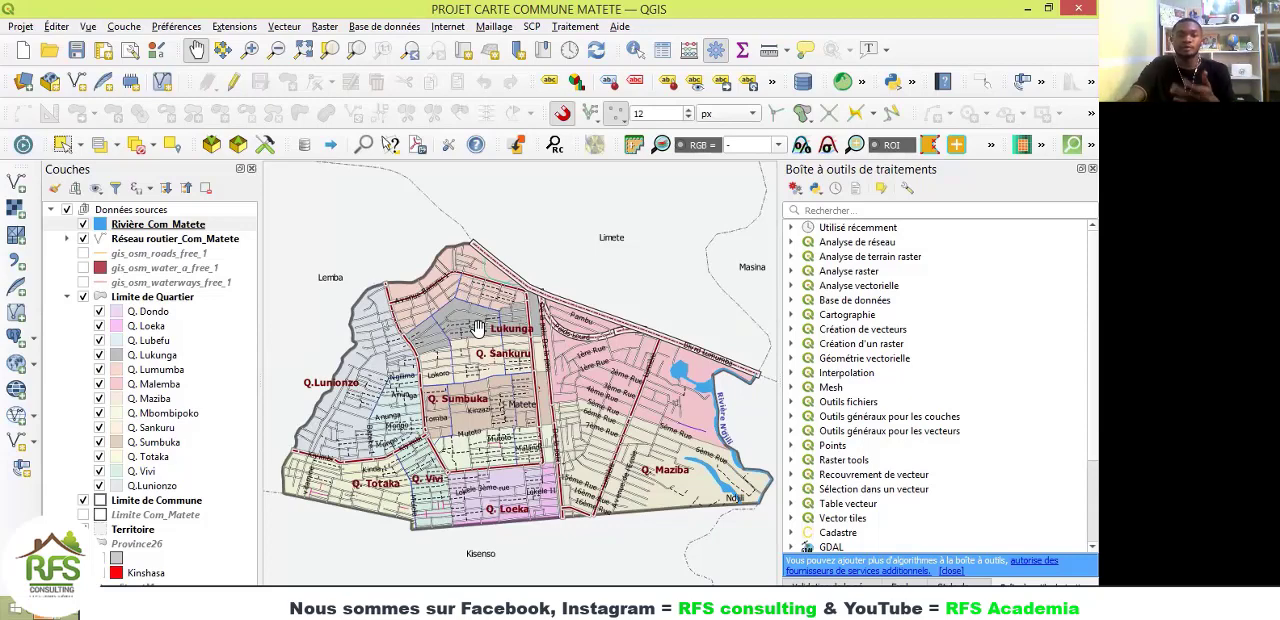
left_click(20, 27)
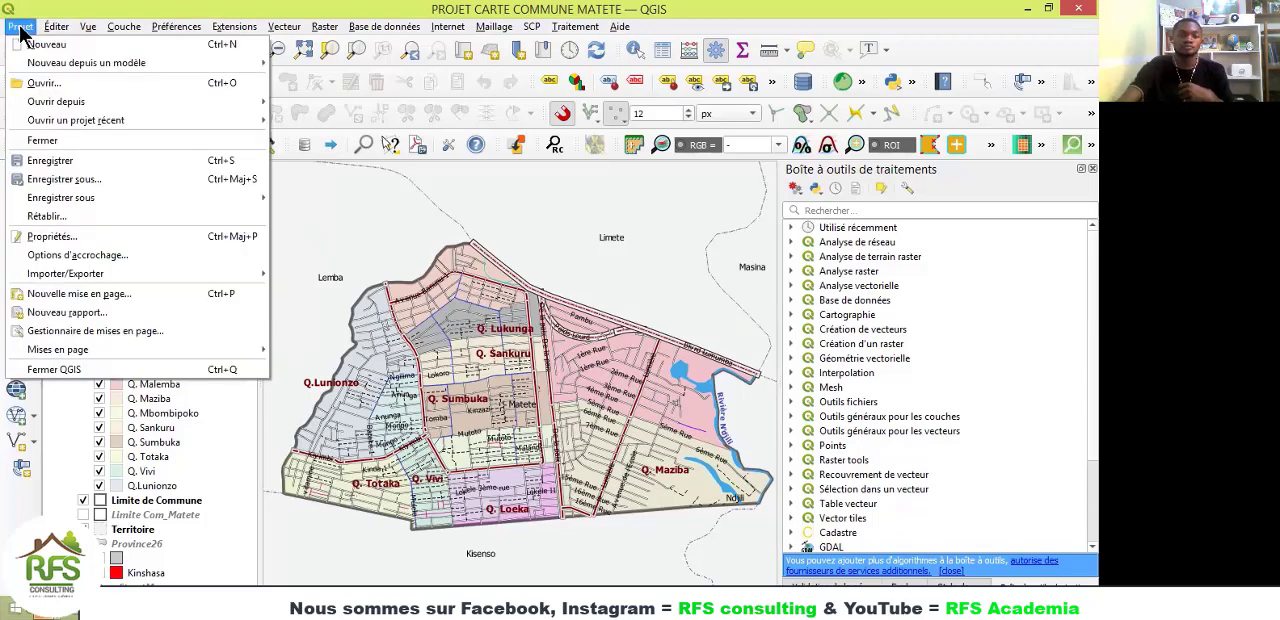
left_click(85, 298)
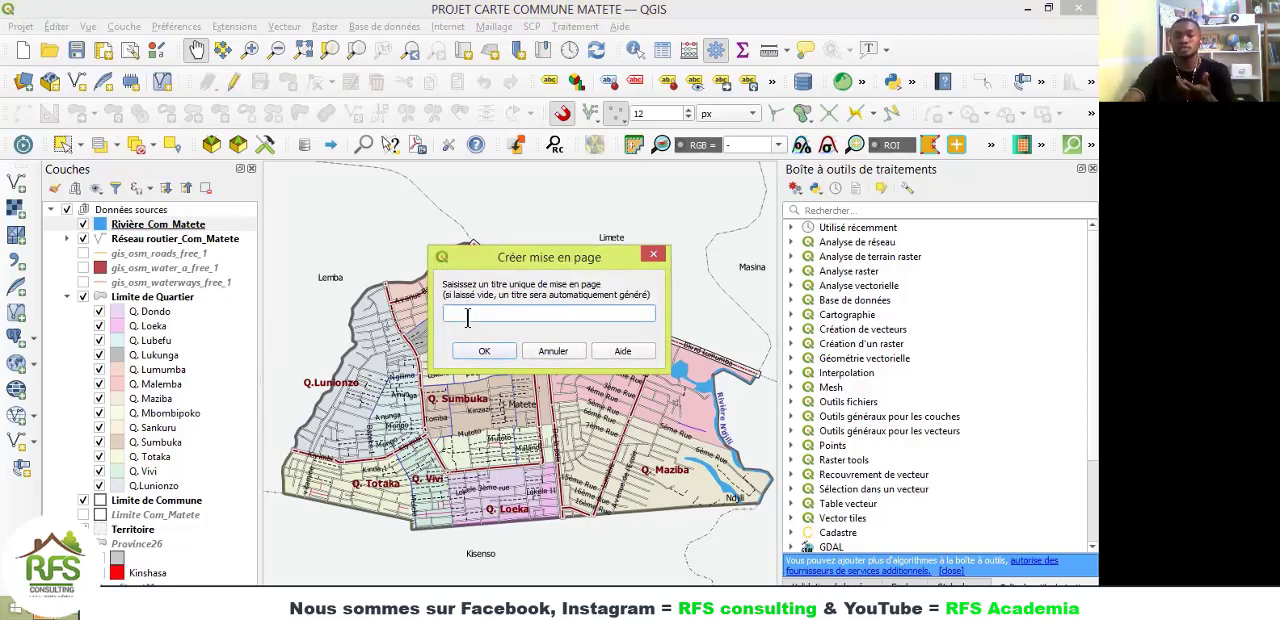
left_click(653, 254)
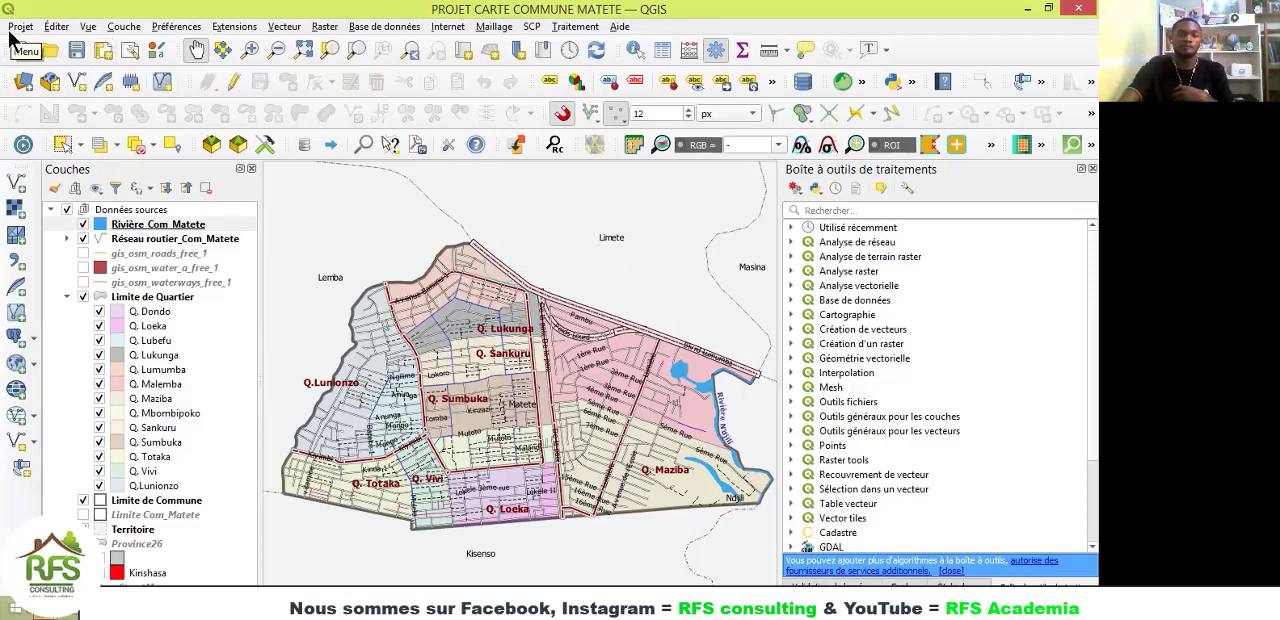
left_click(104, 52)
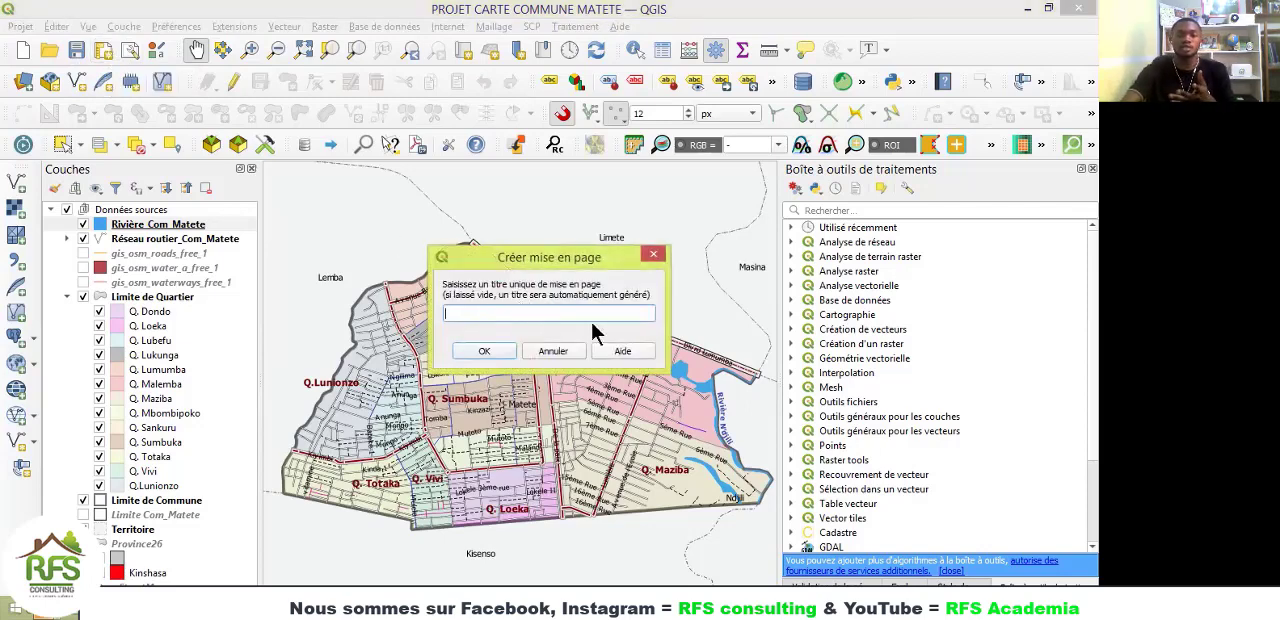
left_click(652, 257)
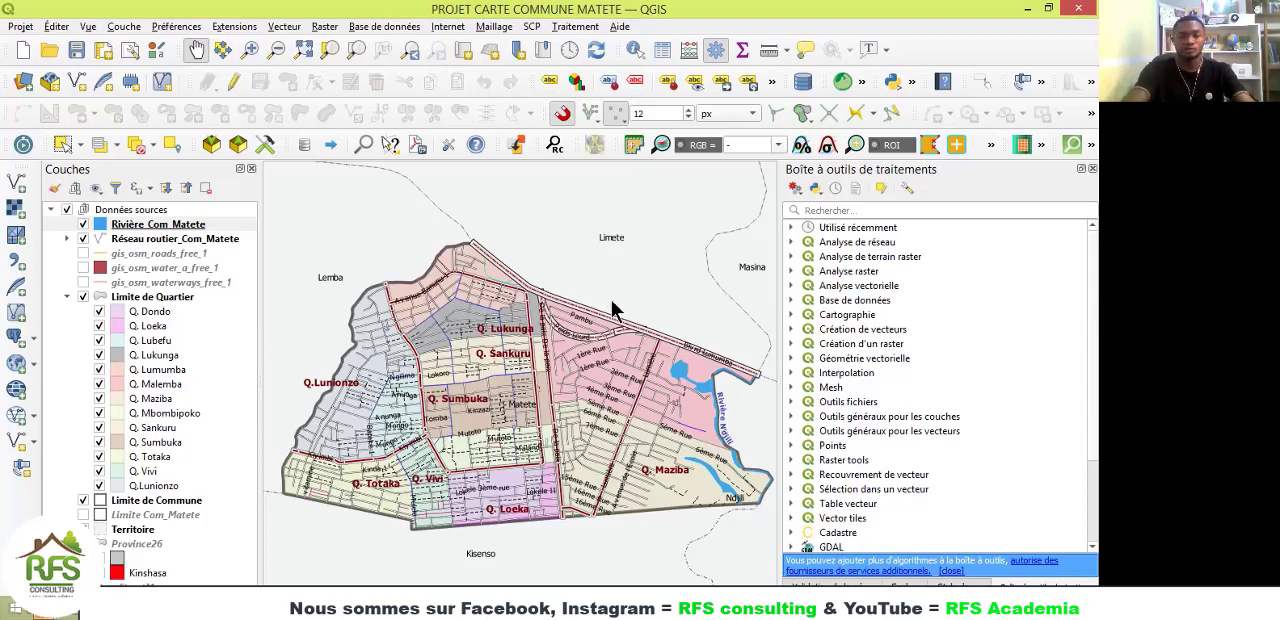
Step: Create a new print layout titled "Carte Commune de Matete" and fit its blank page to the view
key("ctrl+p")
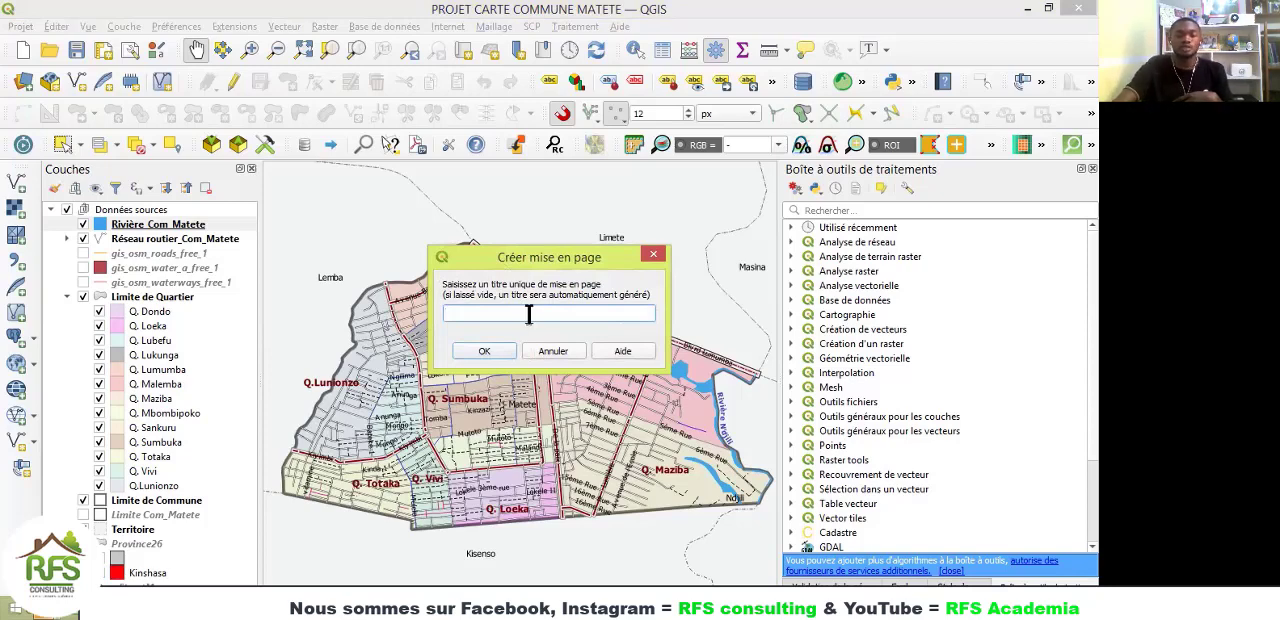
type("Car")
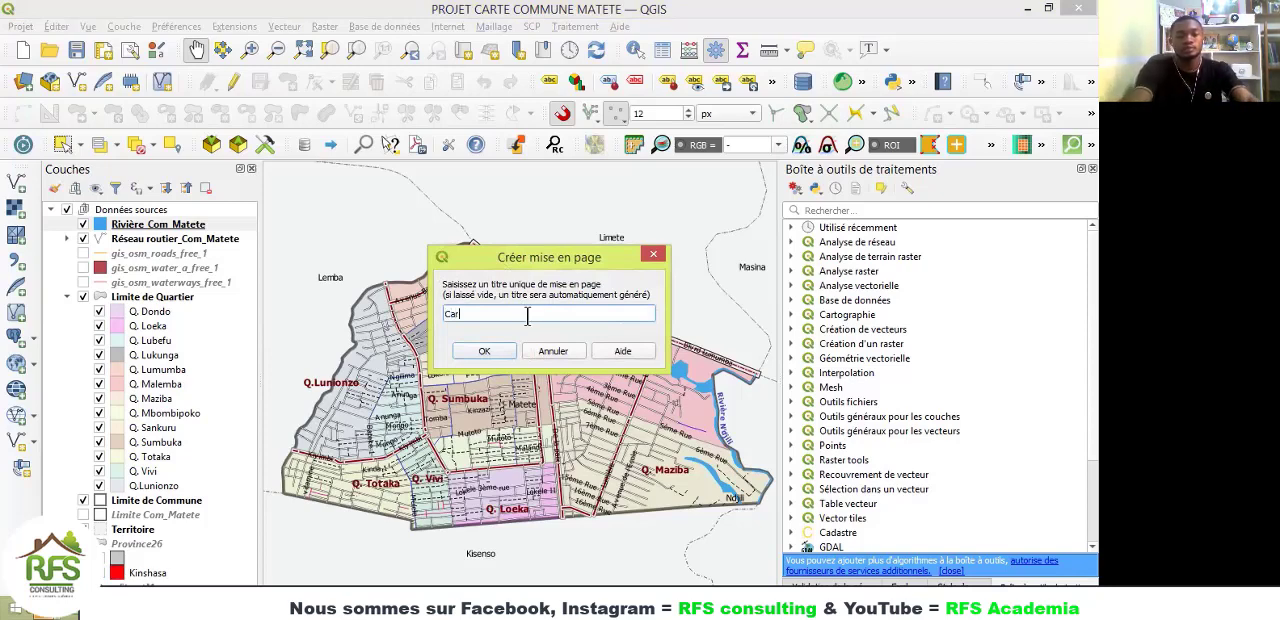
type("te Co")
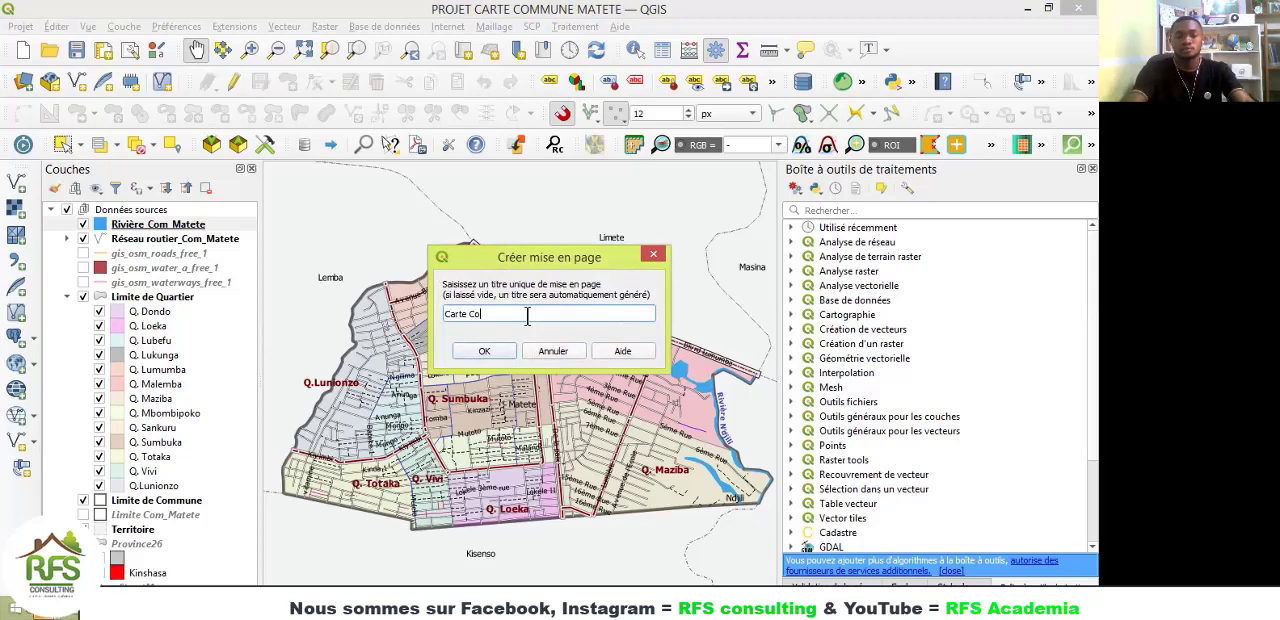
key("BackSpace")
key("BackSpace")
type("de ")
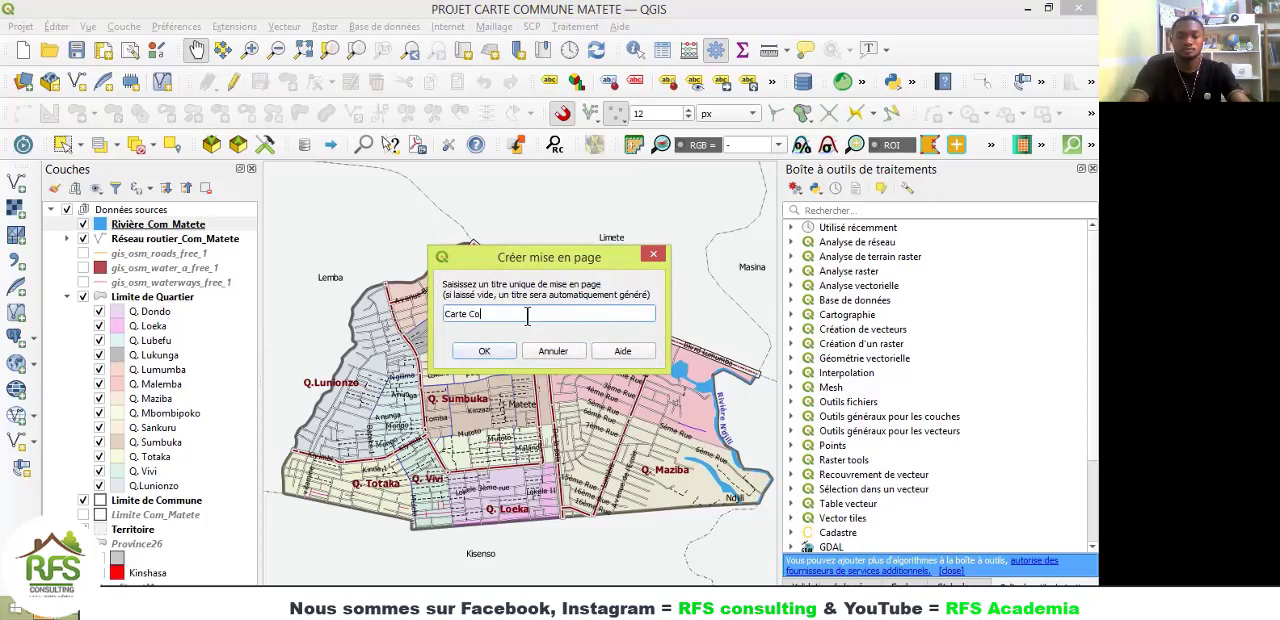
type("ne de Matete")
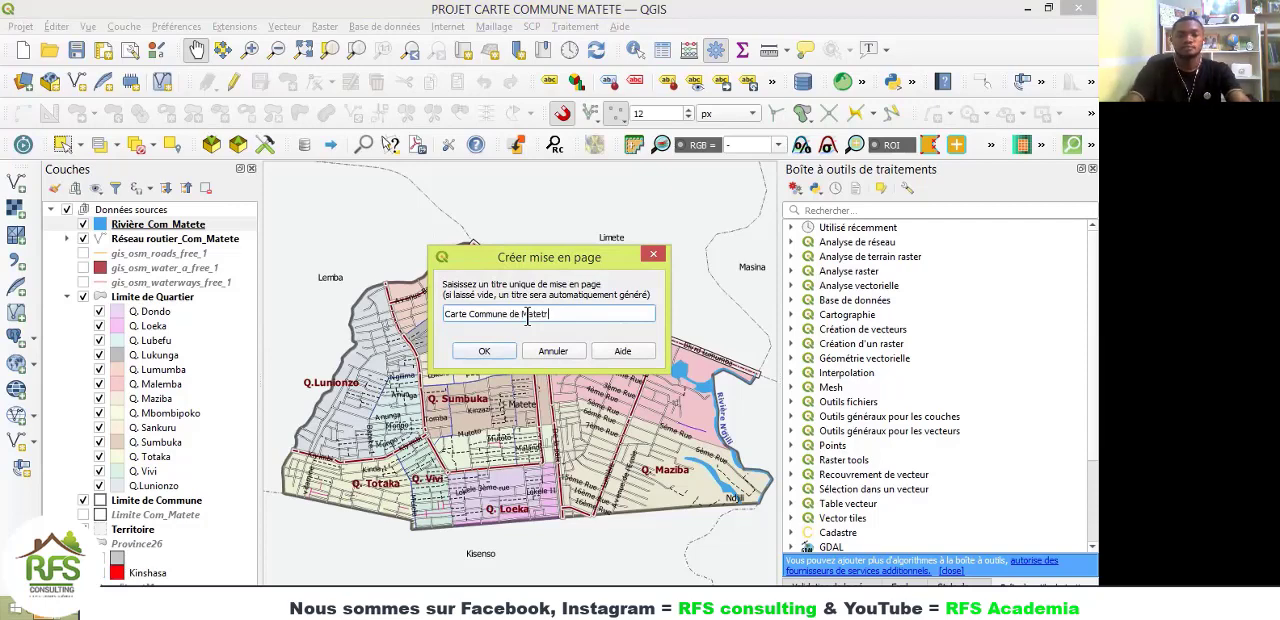
left_click(483, 352)
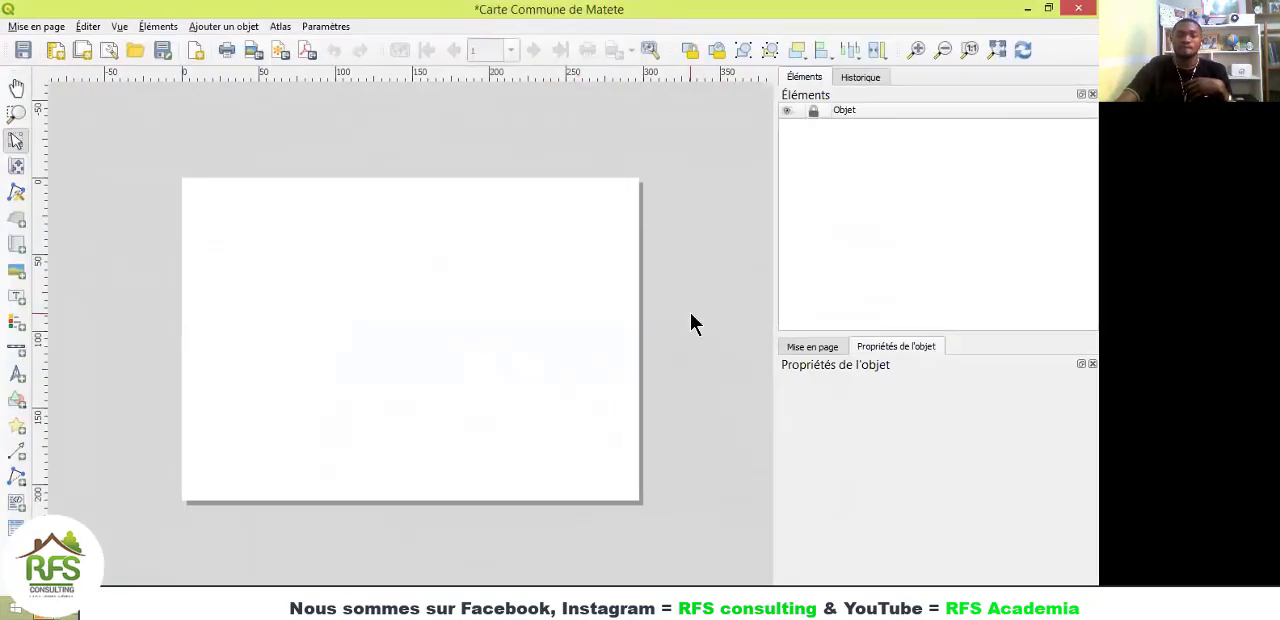
left_click(996, 50)
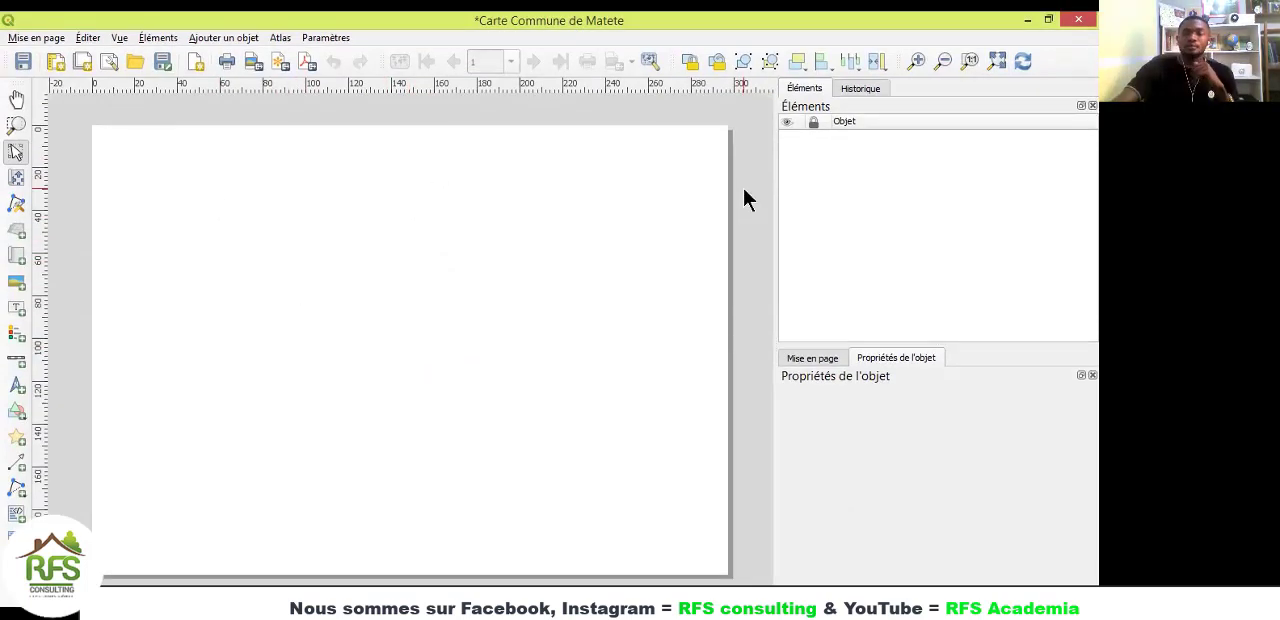
Step: Display the project's existing "Carte Commune Matete" layout to examine the finished map, and return to the blank "Carte Commune de Matete" layout
left_click(40, 40)
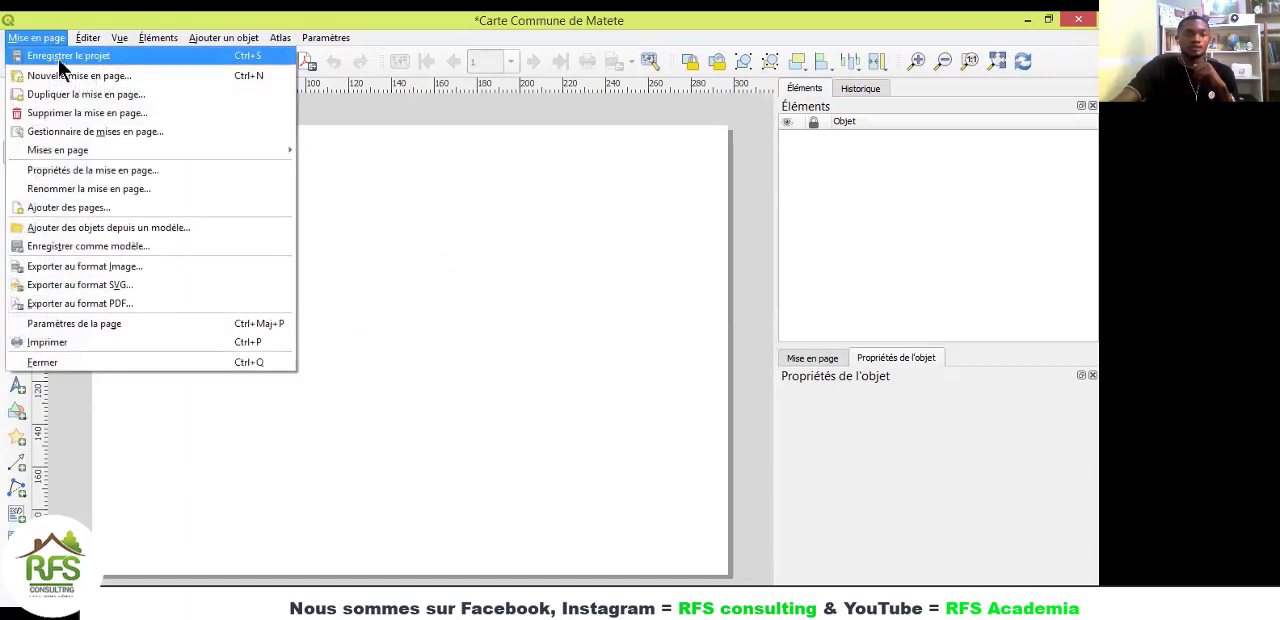
left_click(105, 138)
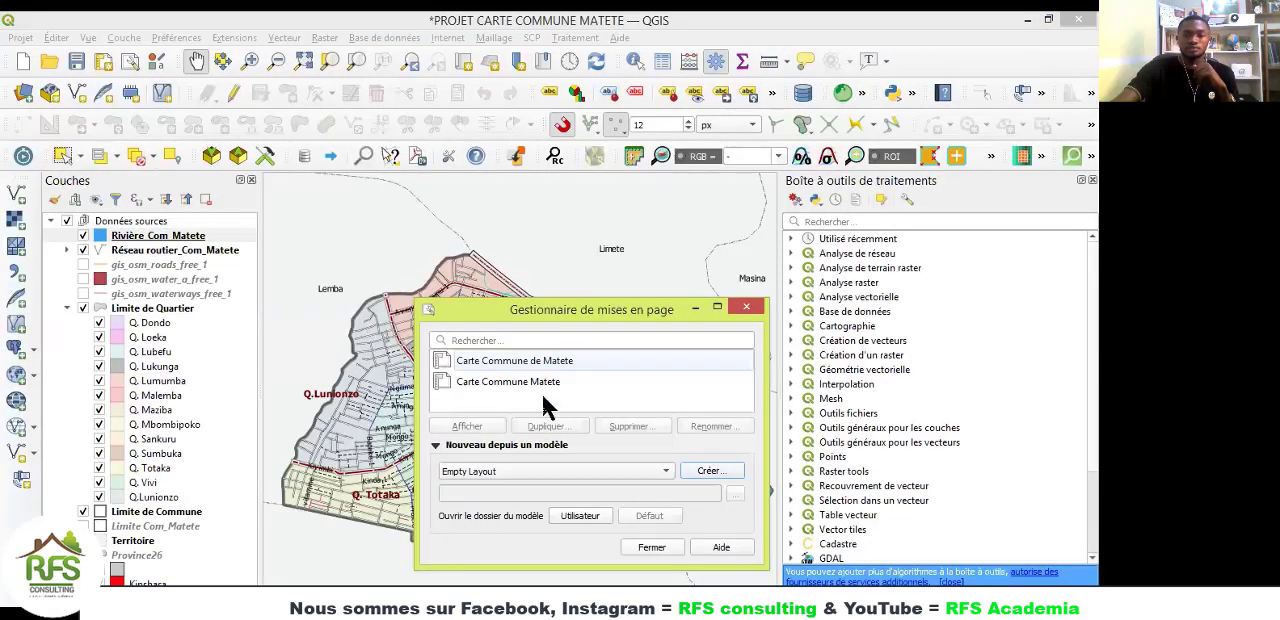
left_click(509, 382)
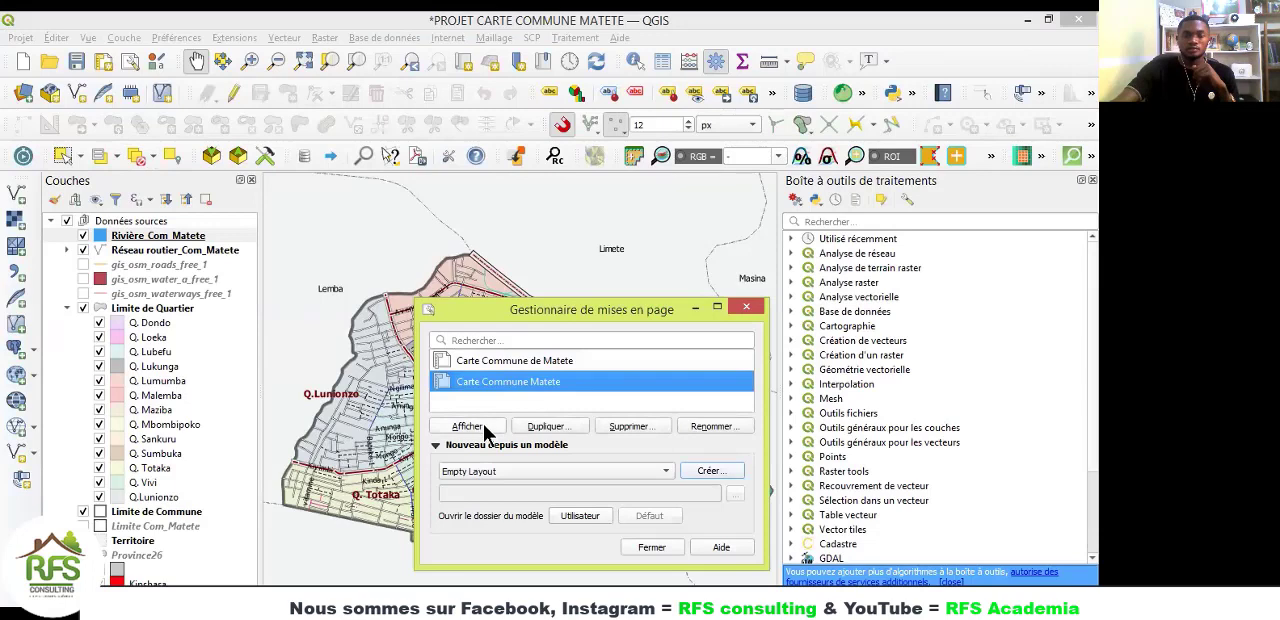
left_click(486, 426)
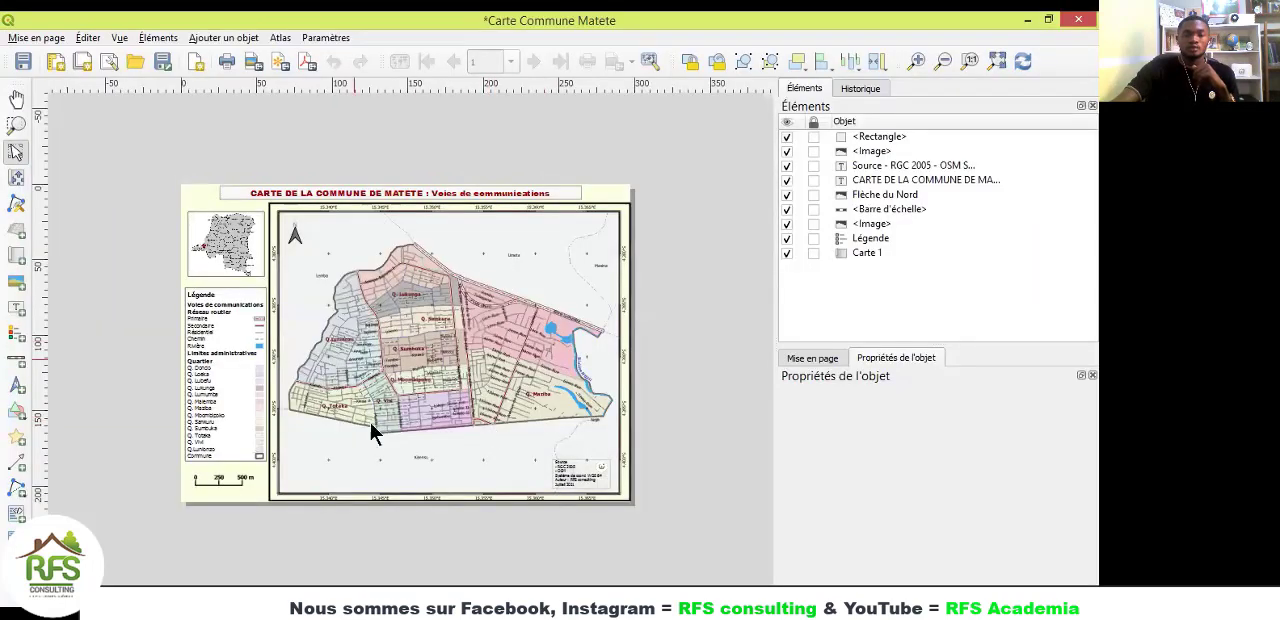
left_click(998, 60)
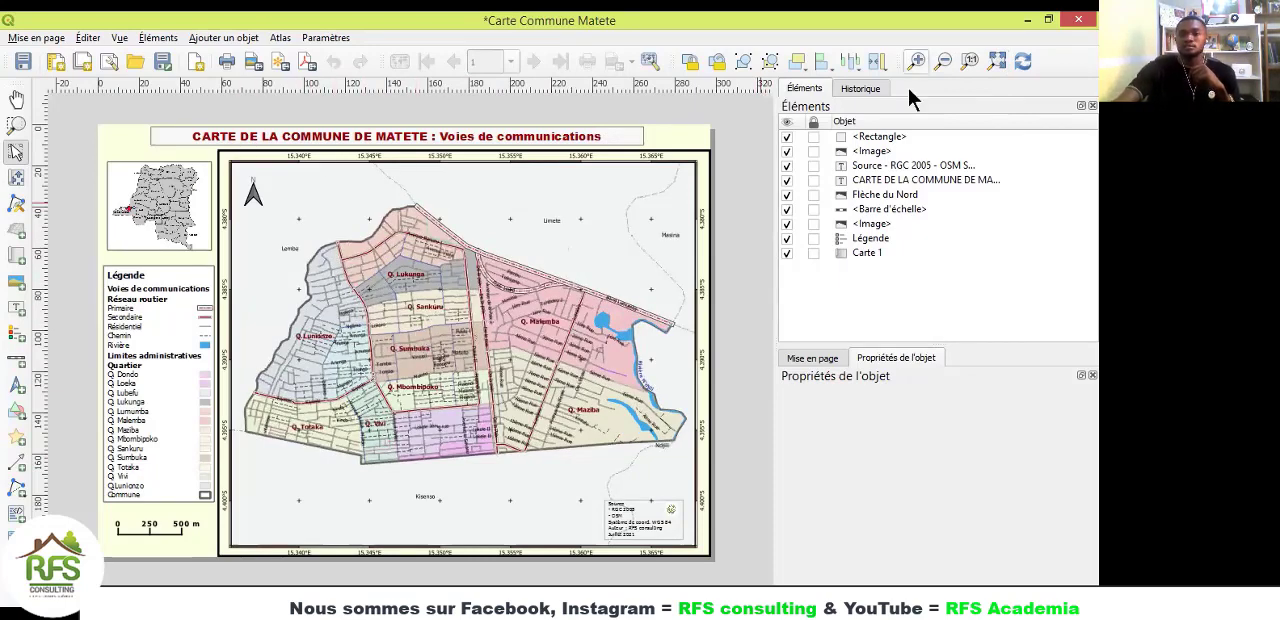
left_click(1029, 20)
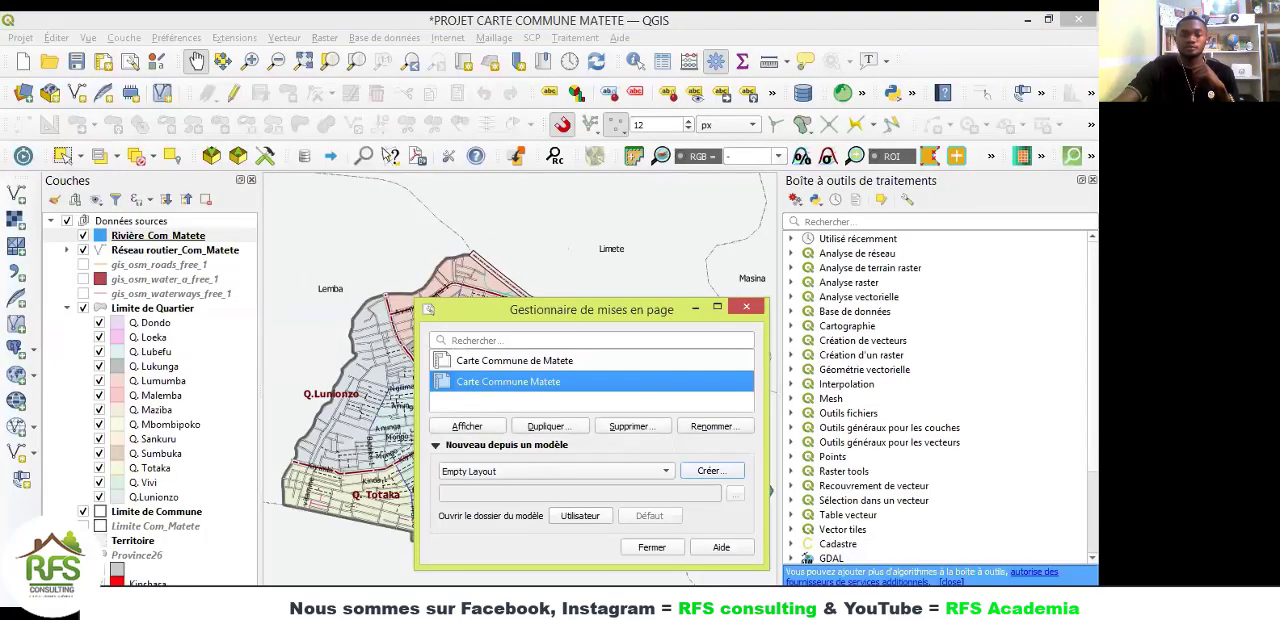
left_click(769, 576)
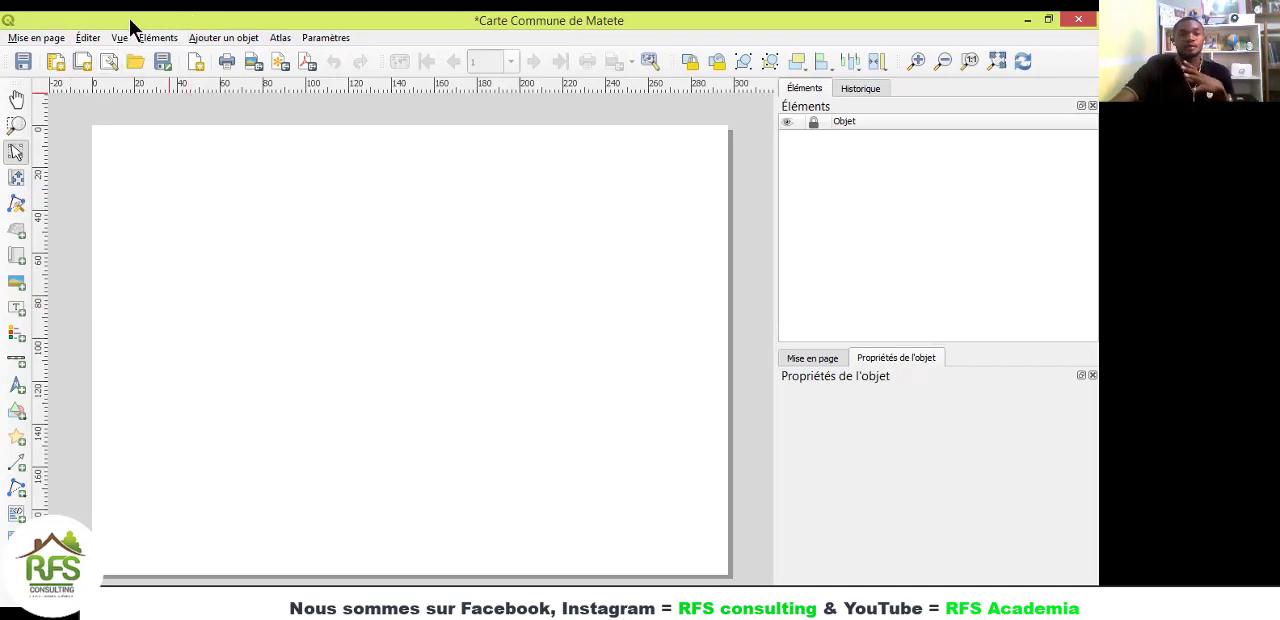
left_click(32, 40)
mouse_move(119, 40)
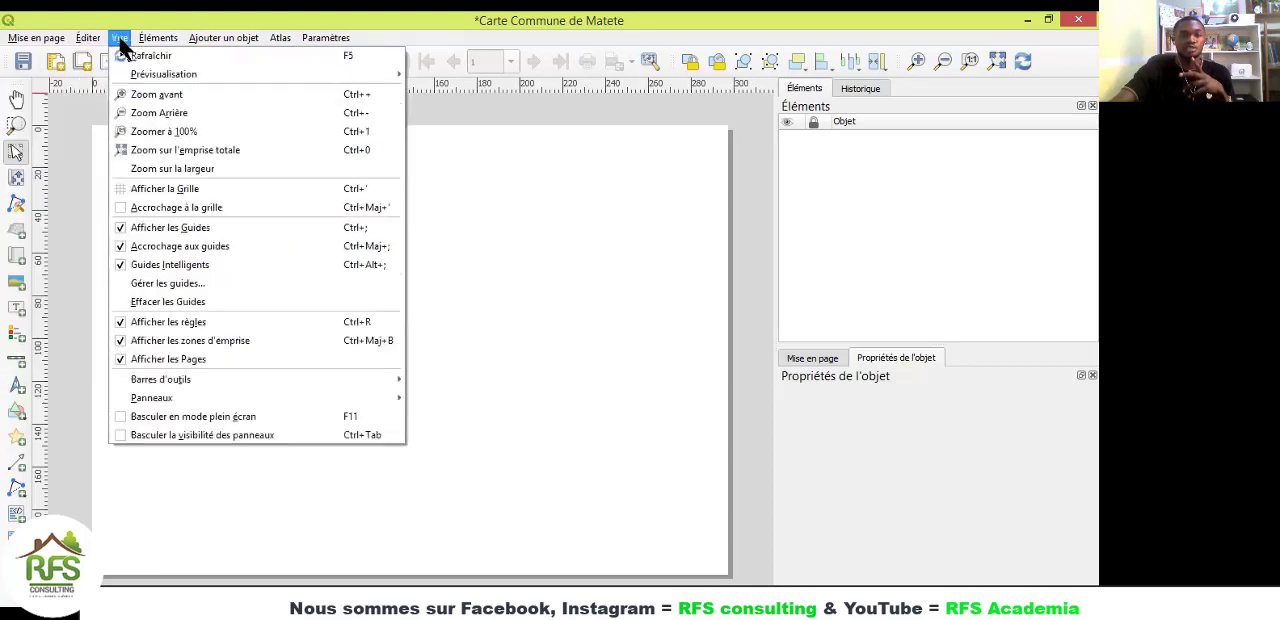
mouse_move(195, 45)
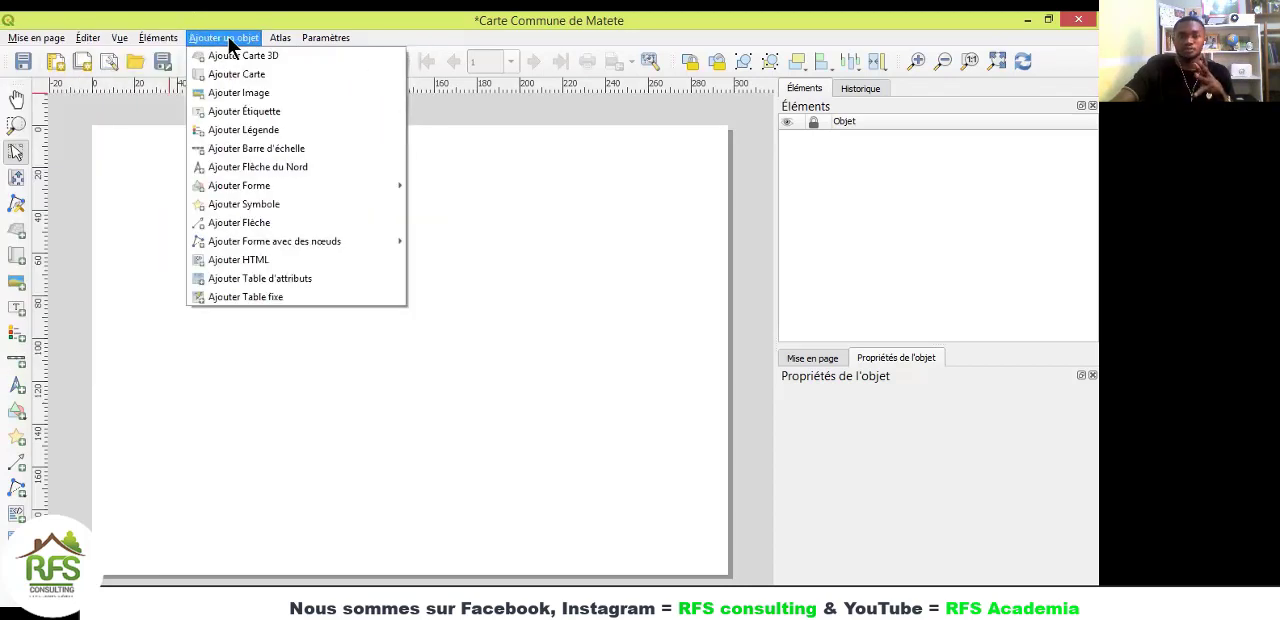
mouse_move(38, 44)
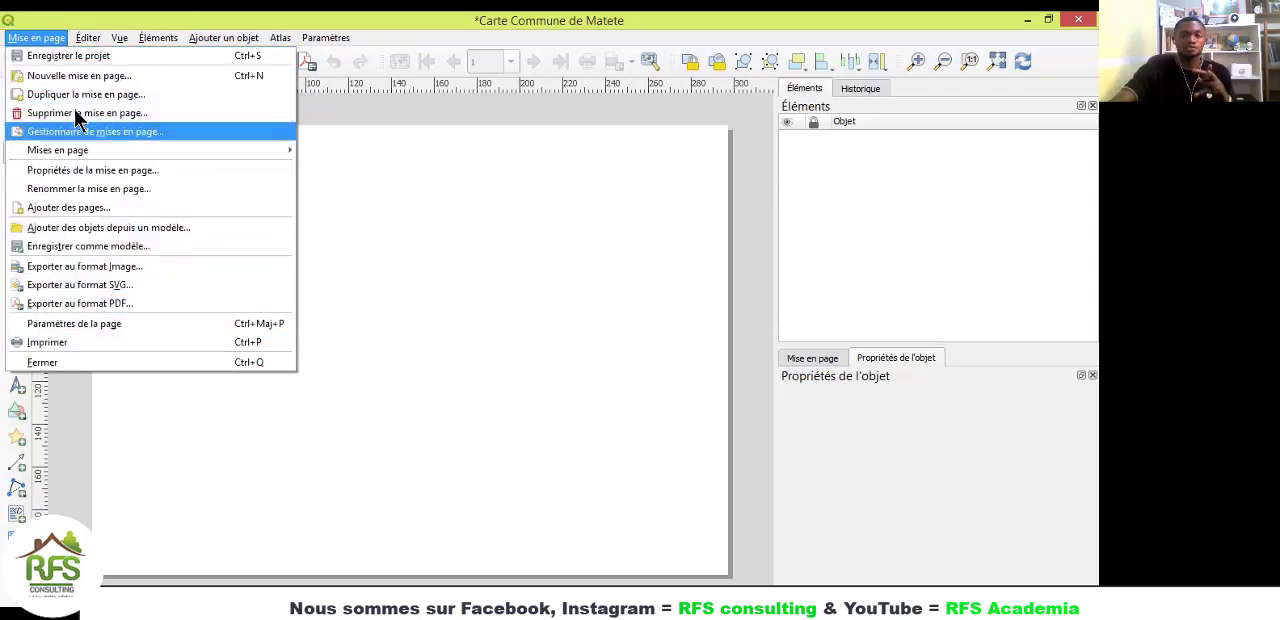
left_click(48, 40)
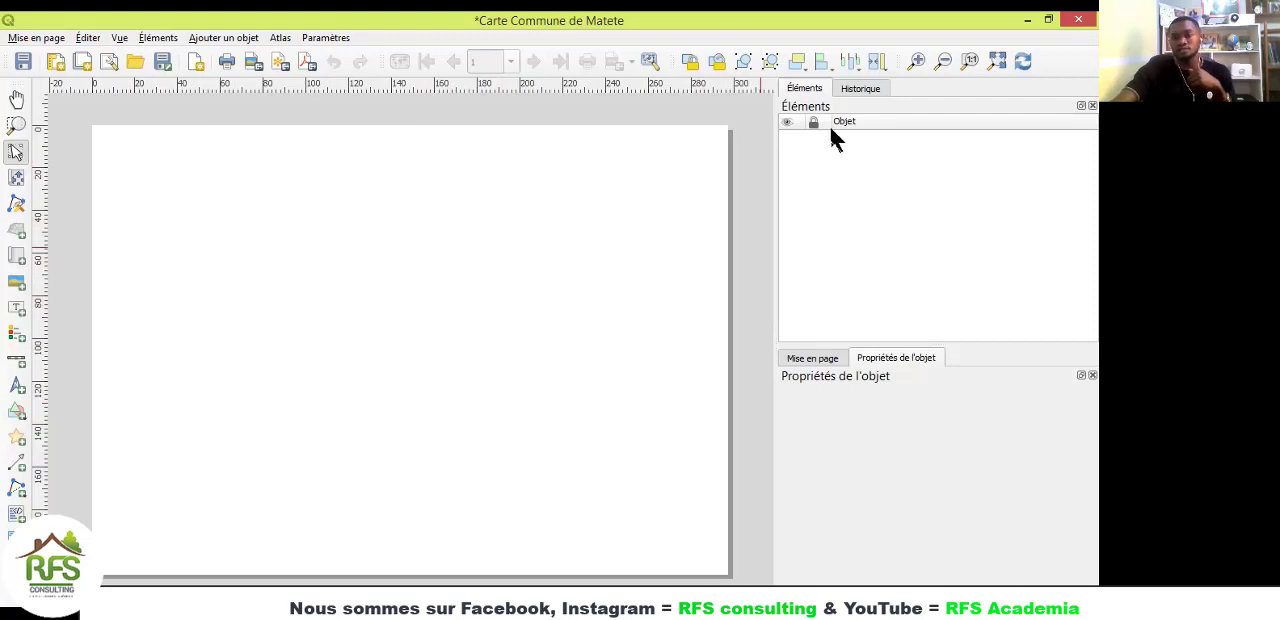
left_click(860, 90)
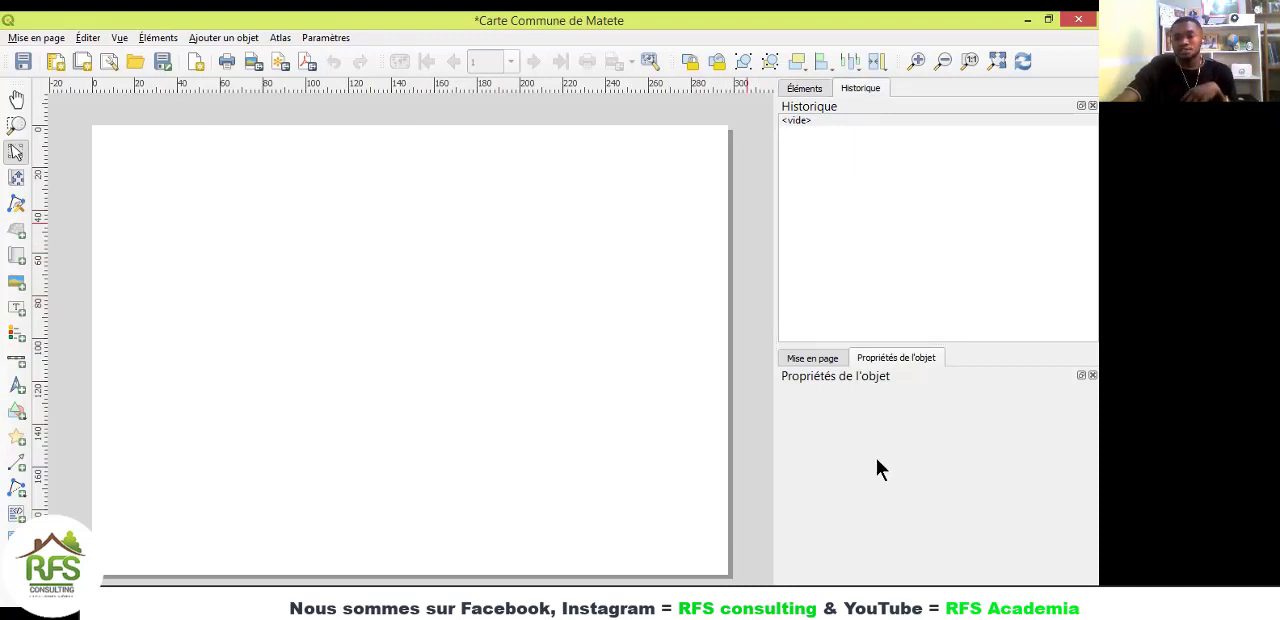
left_click(792, 358)
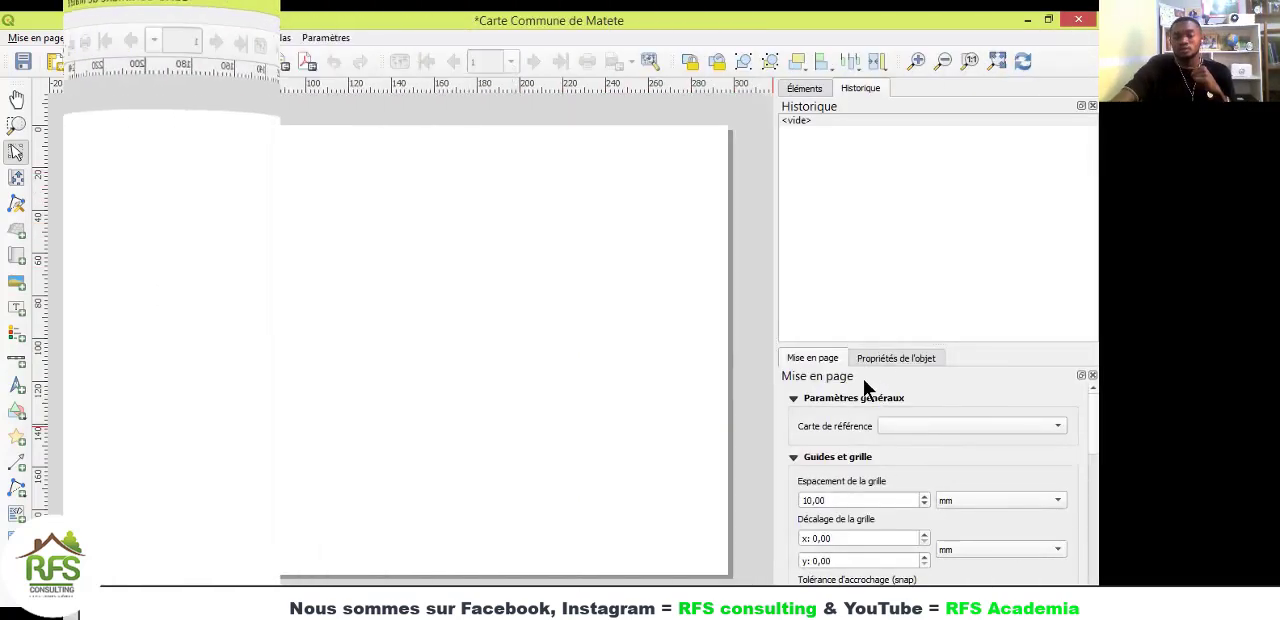
left_click(882, 362)
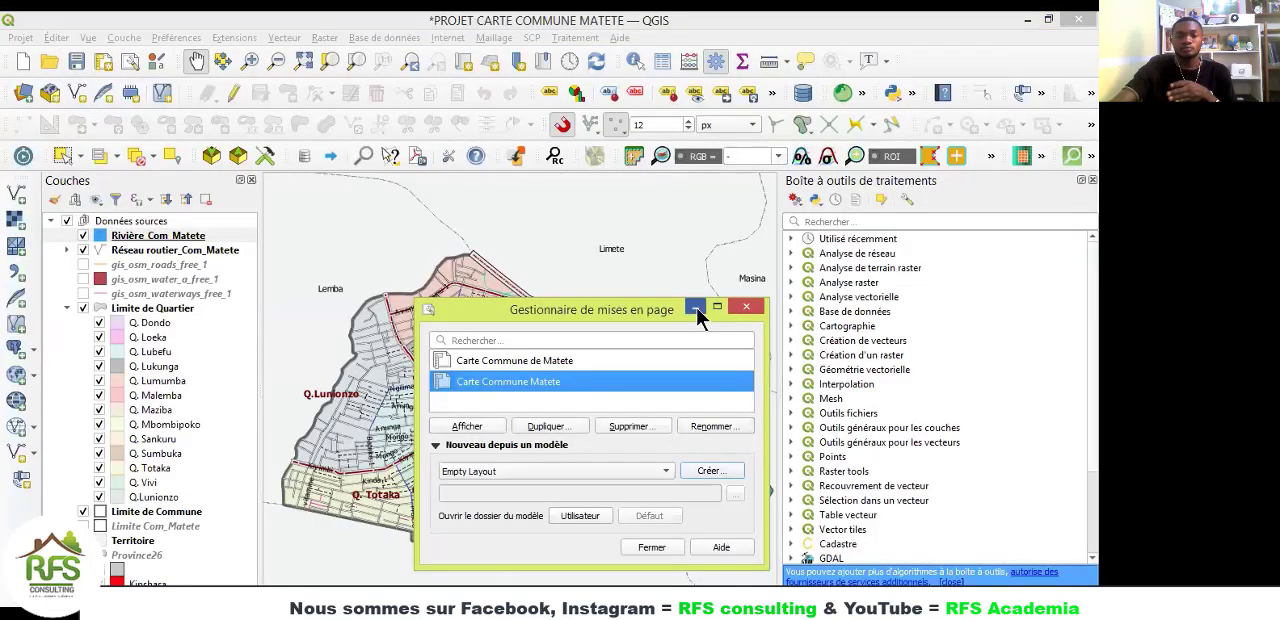
left_click(696, 308)
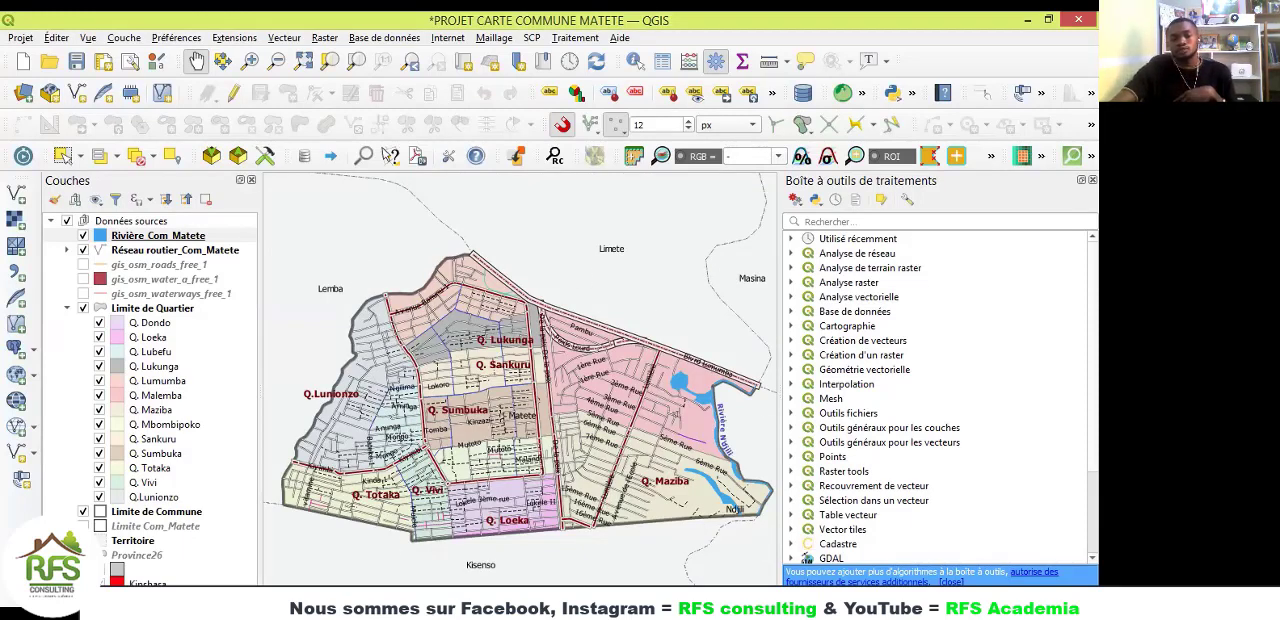
key("alt+Tab")
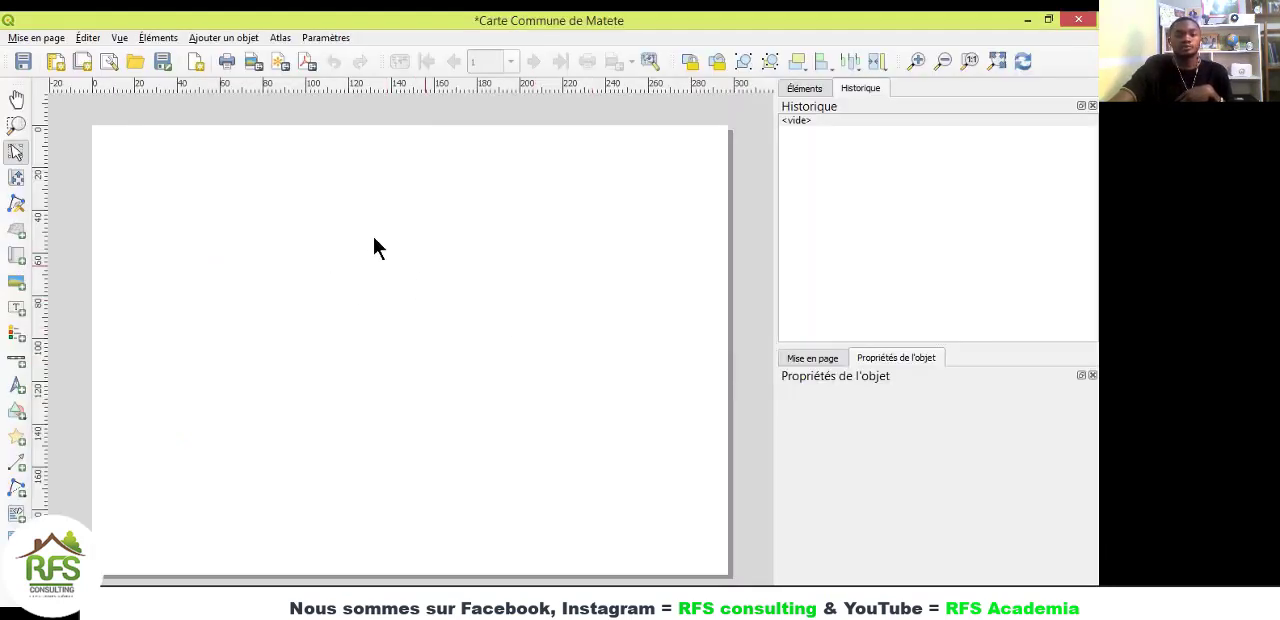
Step: Open the blank page's properties and choose A4 as the page size
right_click(454, 245)
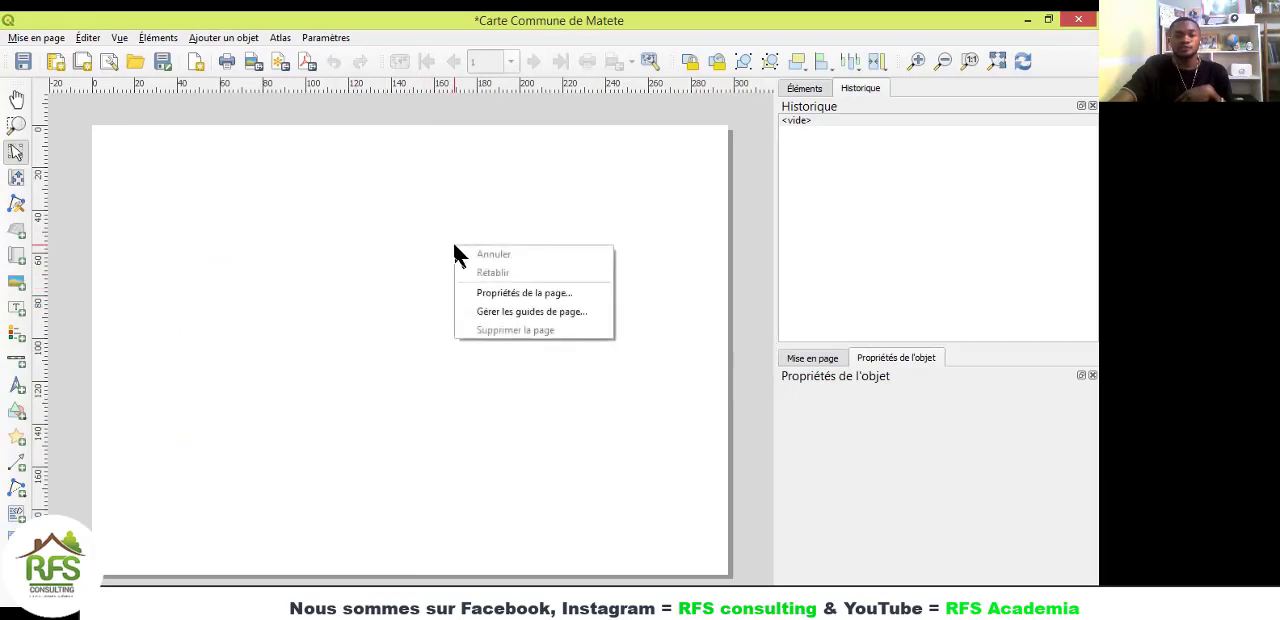
left_click(533, 302)
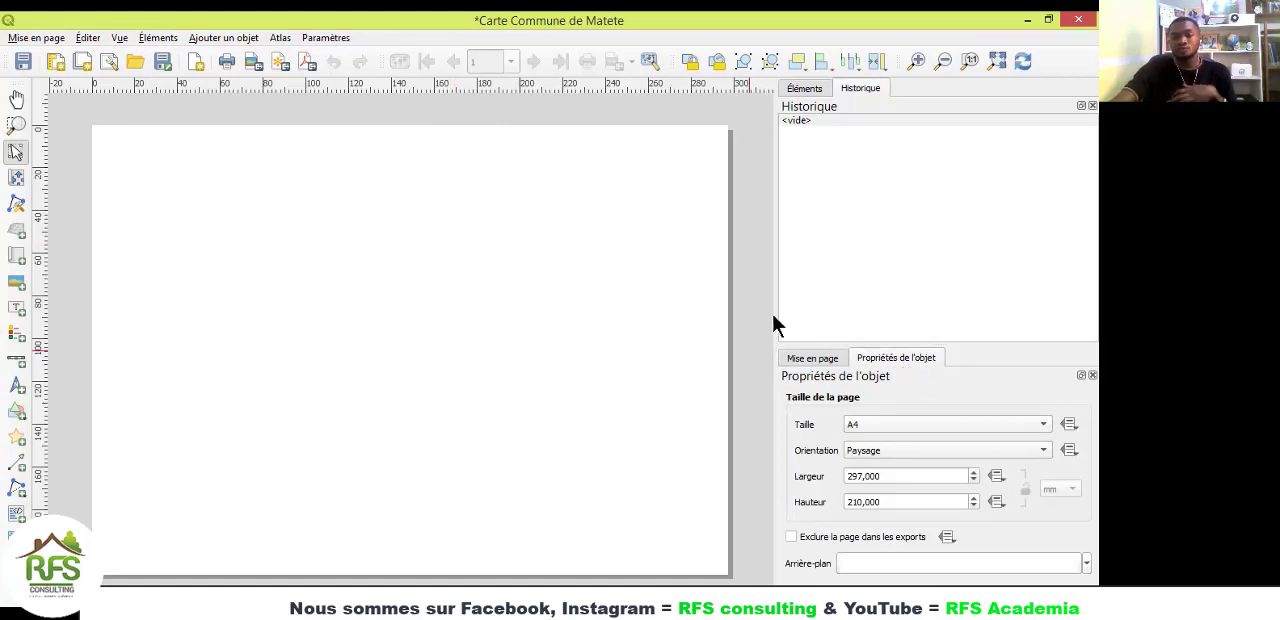
left_click(866, 425)
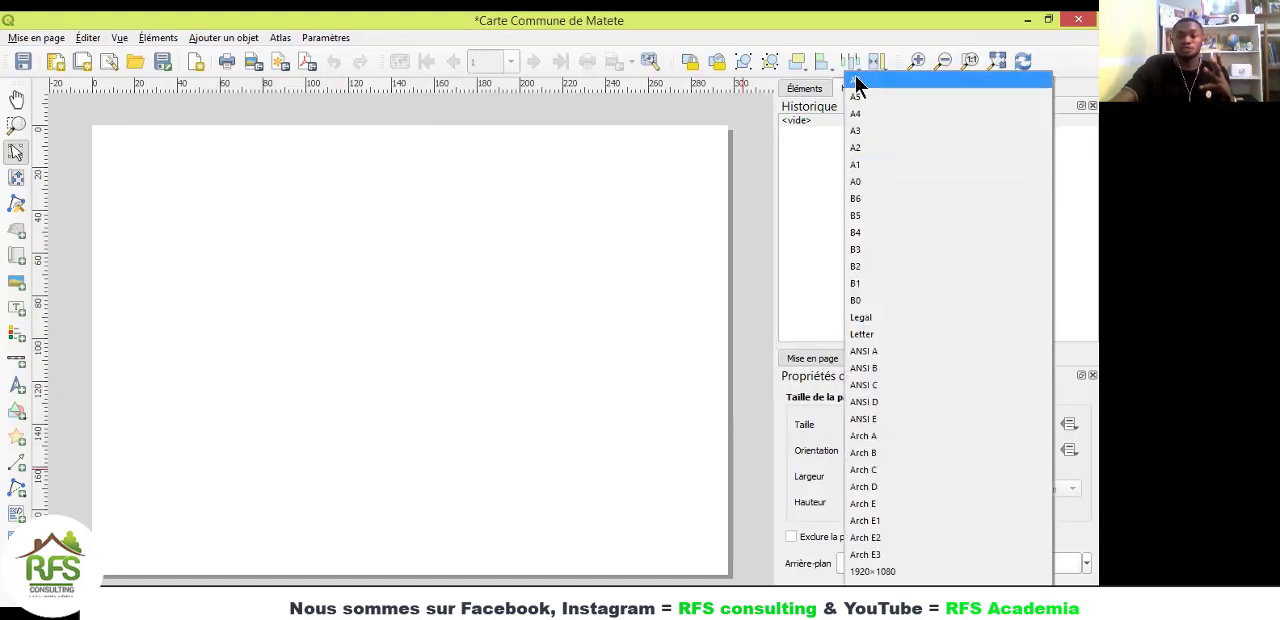
left_click(858, 115)
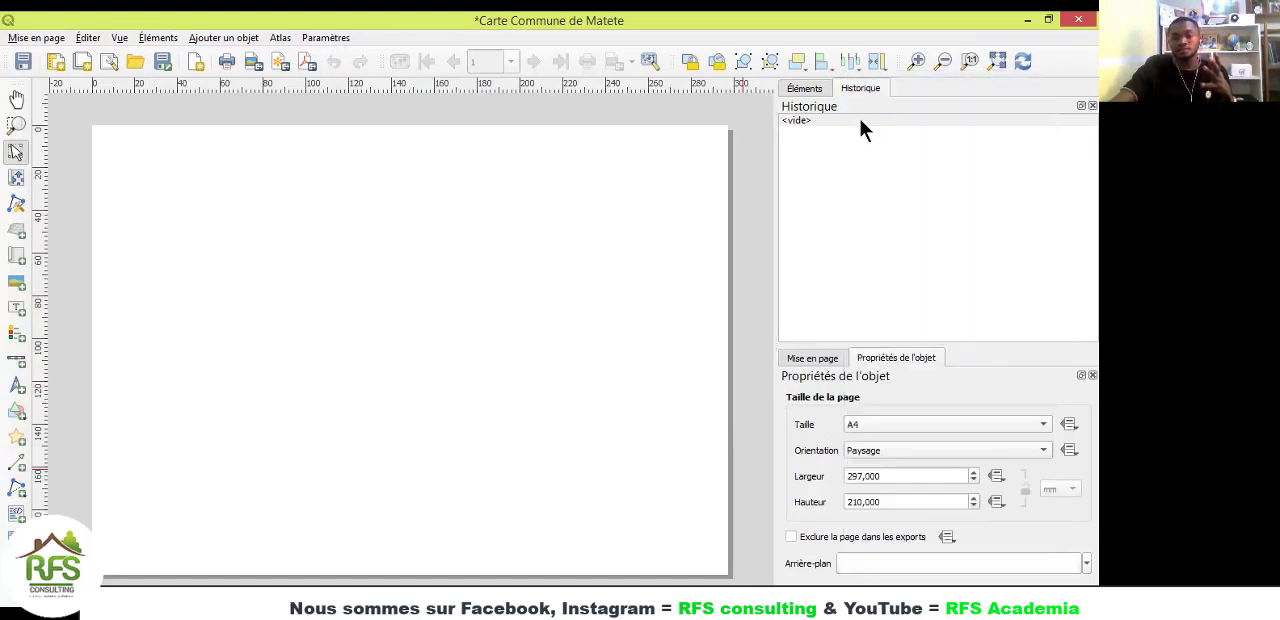
Step: Try the Portrait orientation on the A4 page, view the full page, and return the orientation to Paysage
left_click(886, 450)
left_click(887, 434)
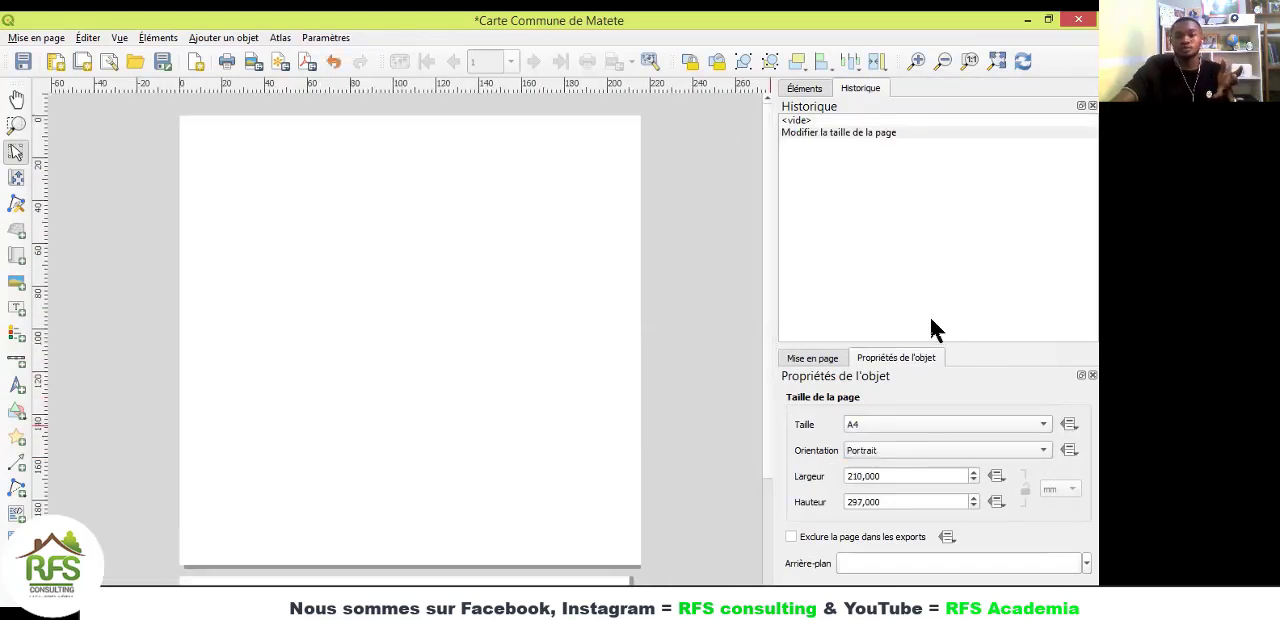
left_click(996, 60)
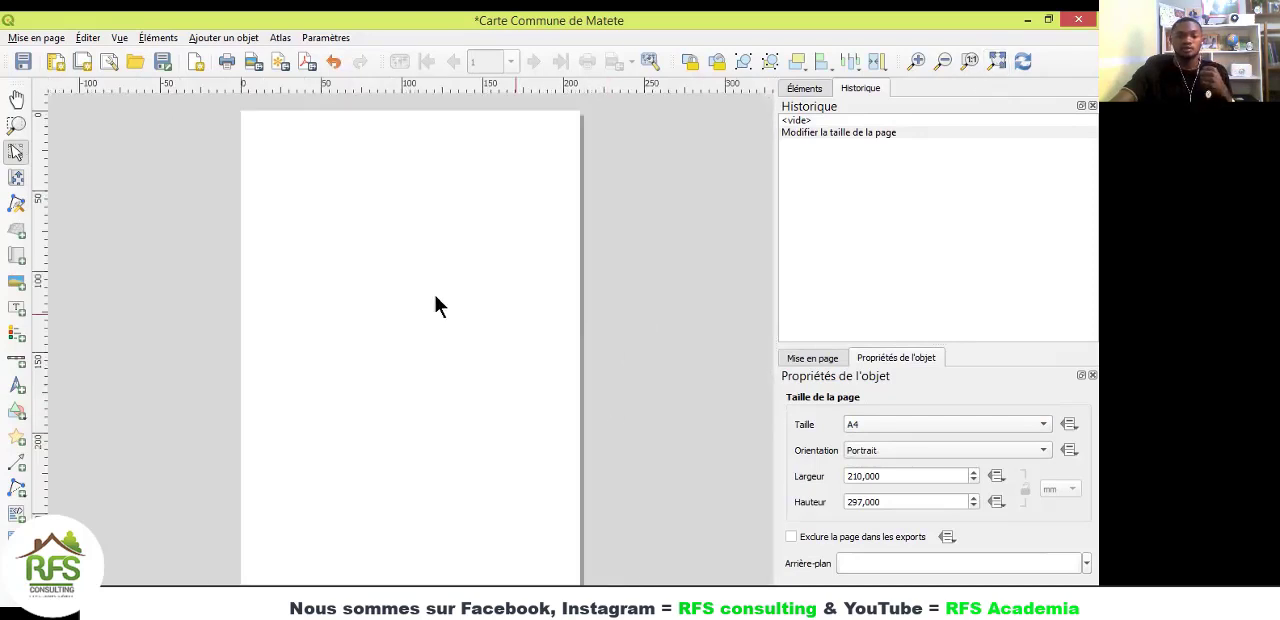
left_click(863, 452)
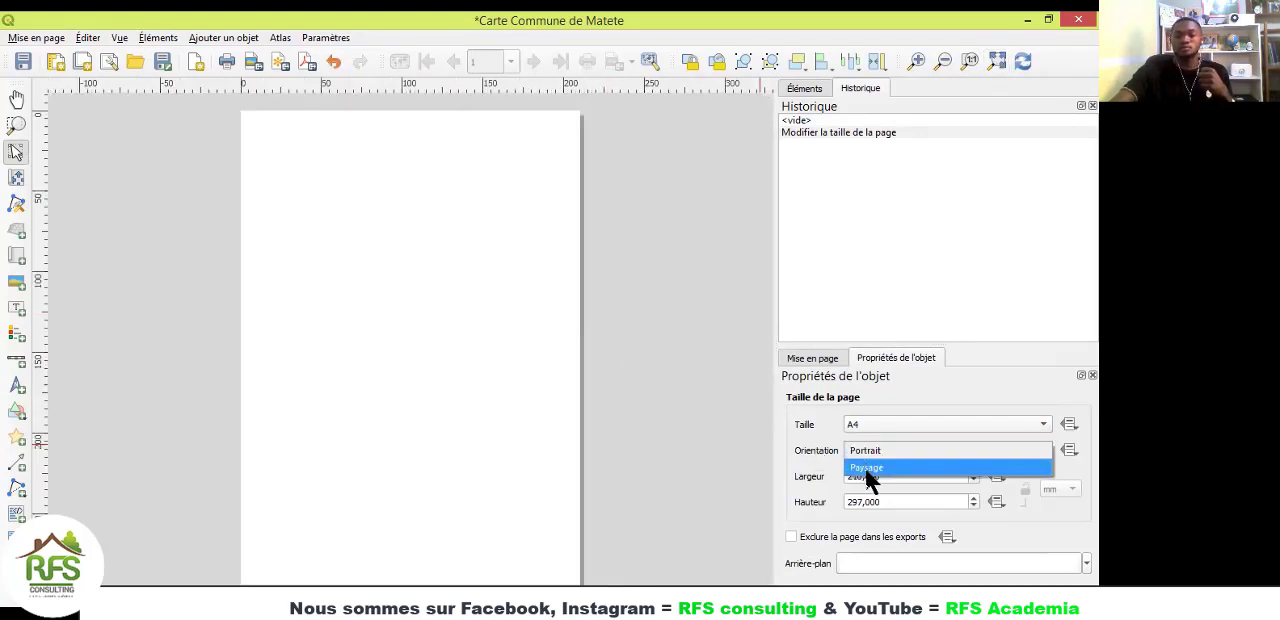
left_click(867, 469)
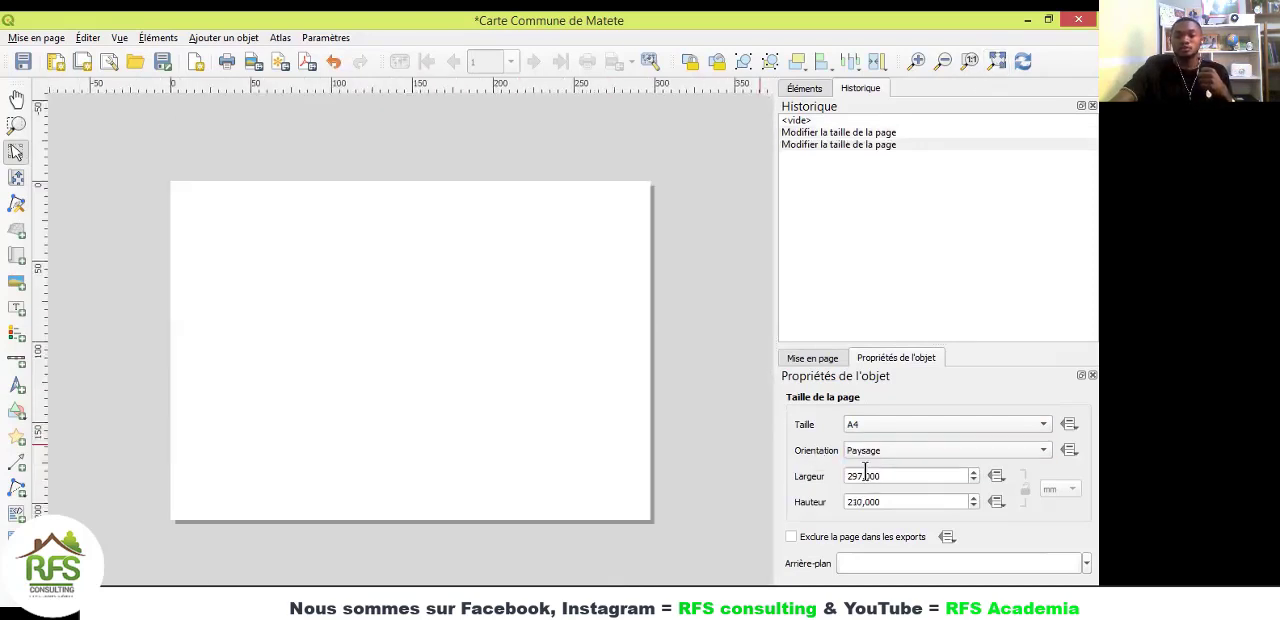
Step: Try the actual-size and reduced views of the page, fit the whole page in the view, and refresh it
left_click(969, 62)
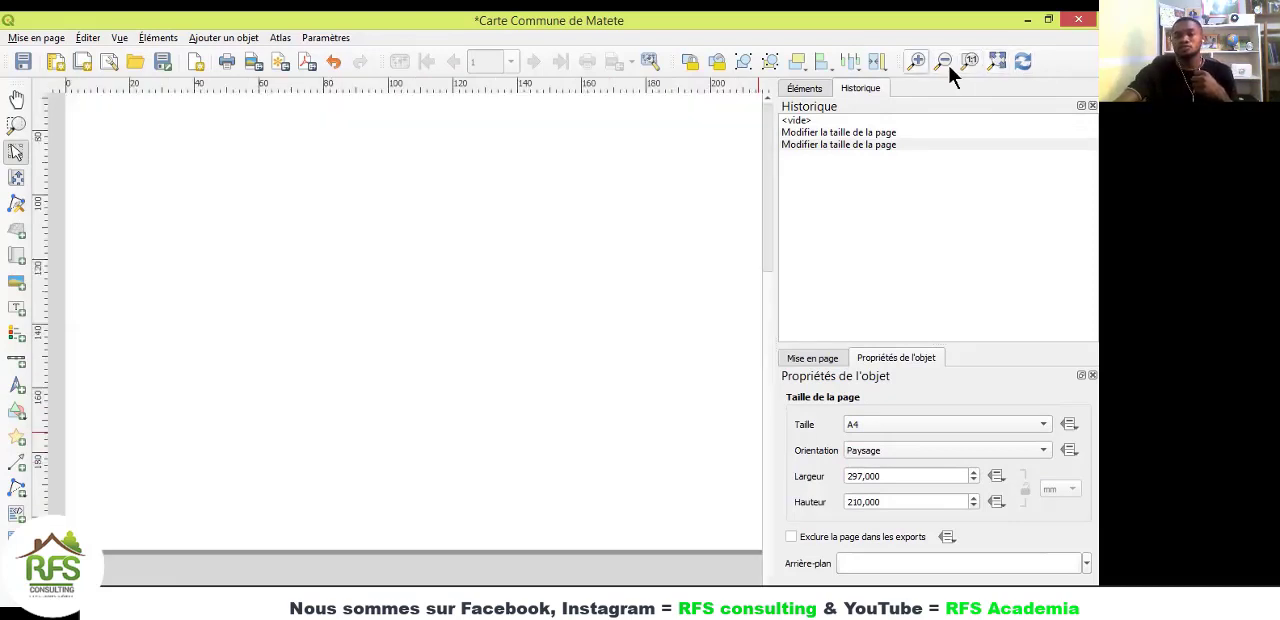
left_click(947, 64)
left_click(971, 61)
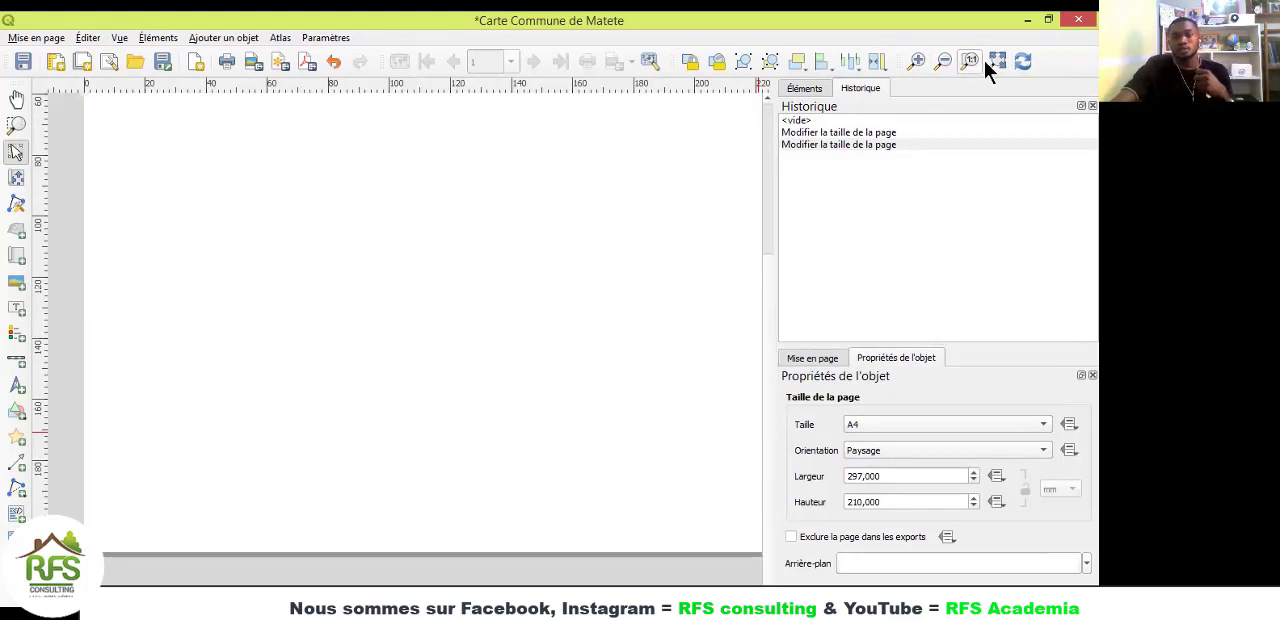
left_click(997, 61)
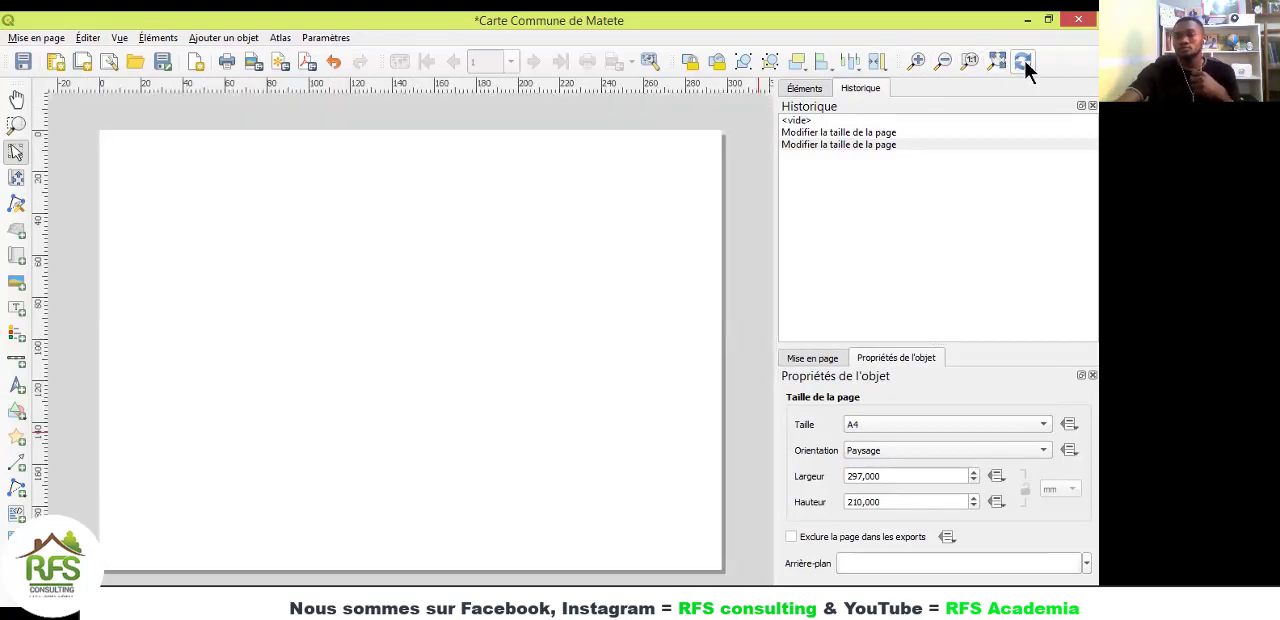
left_click(1026, 63)
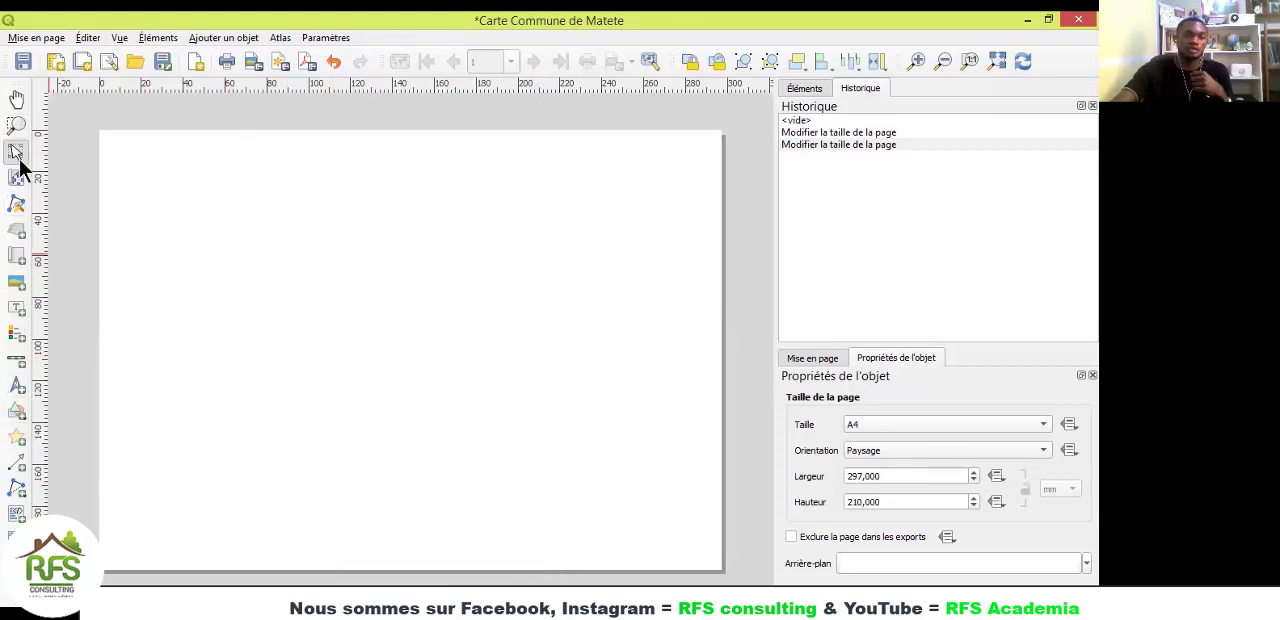
Step: Add a map item about 210 mm wide and 185 mm high, leaving a margin of about 80 mm on the page's left side
left_click(18, 258)
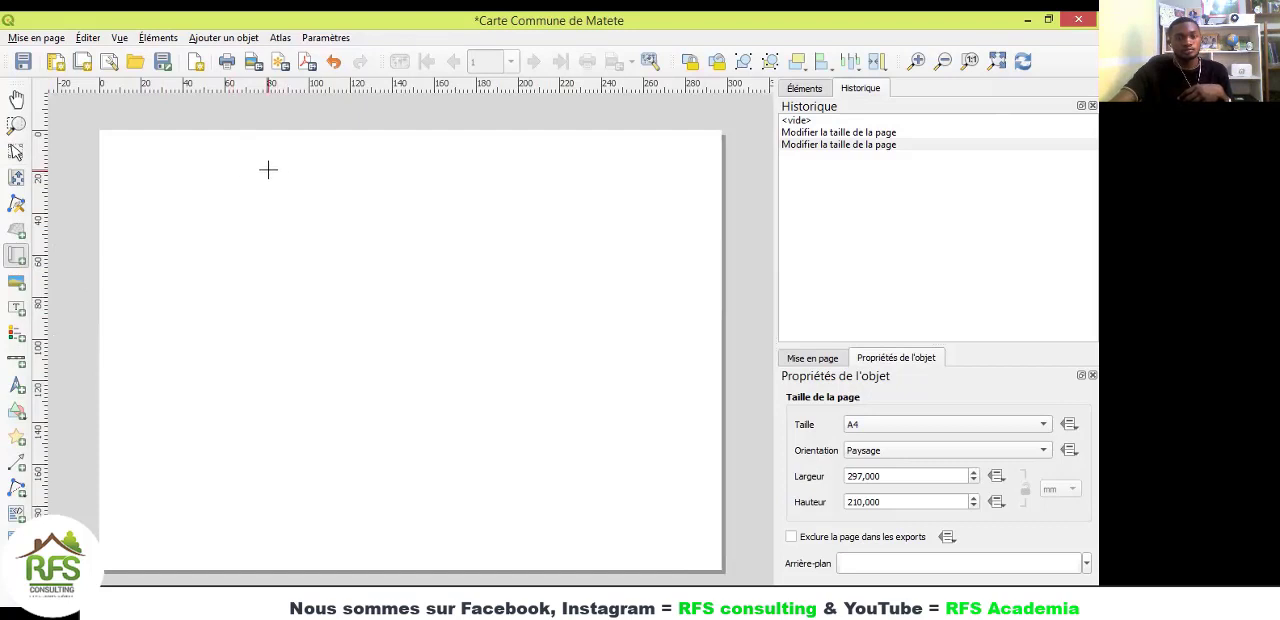
left_click_drag(268, 166, 623, 366)
left_click_drag(680, 424, 708, 555)
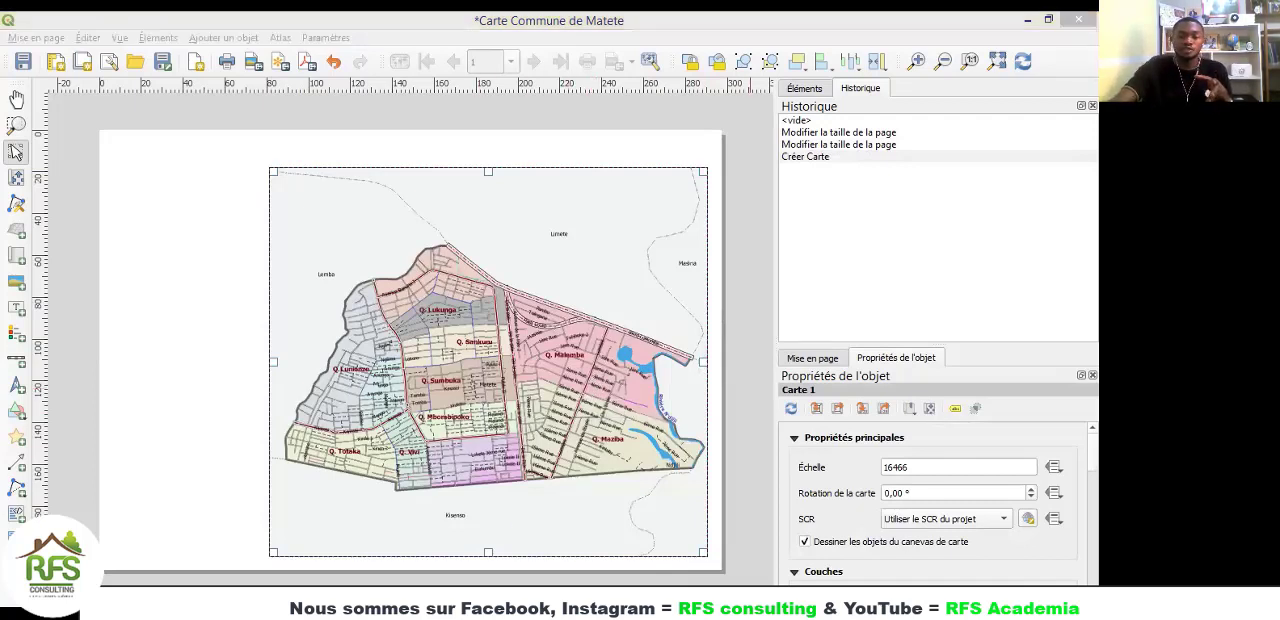
Step: Check the map canvas in the main QGIS window, return to the layout, and extend the map item's left edge outward by about 5 mm
key("alt+Tab")
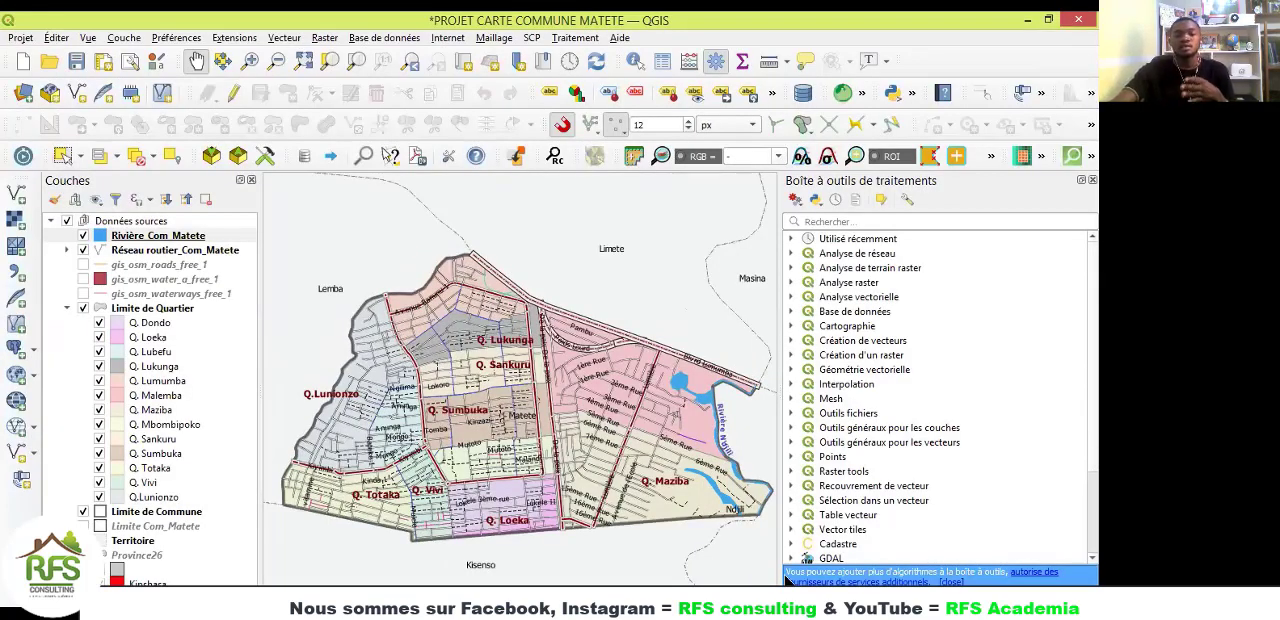
key("alt+Tab")
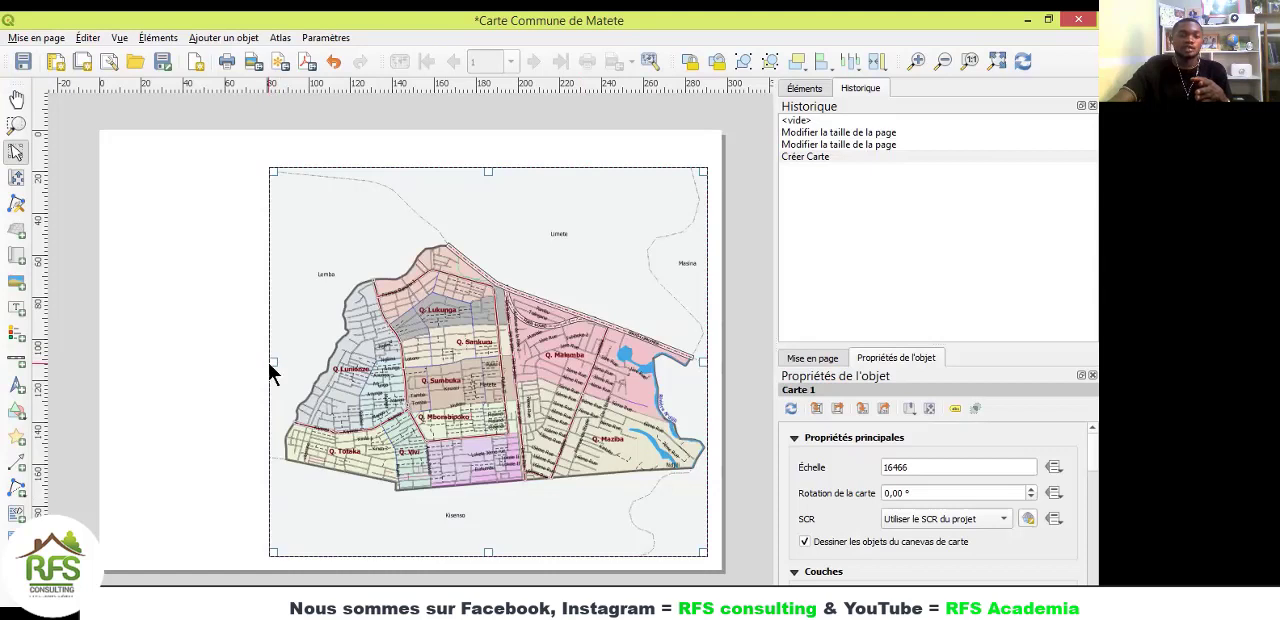
left_click_drag(267, 361, 257, 360)
left_click(212, 360)
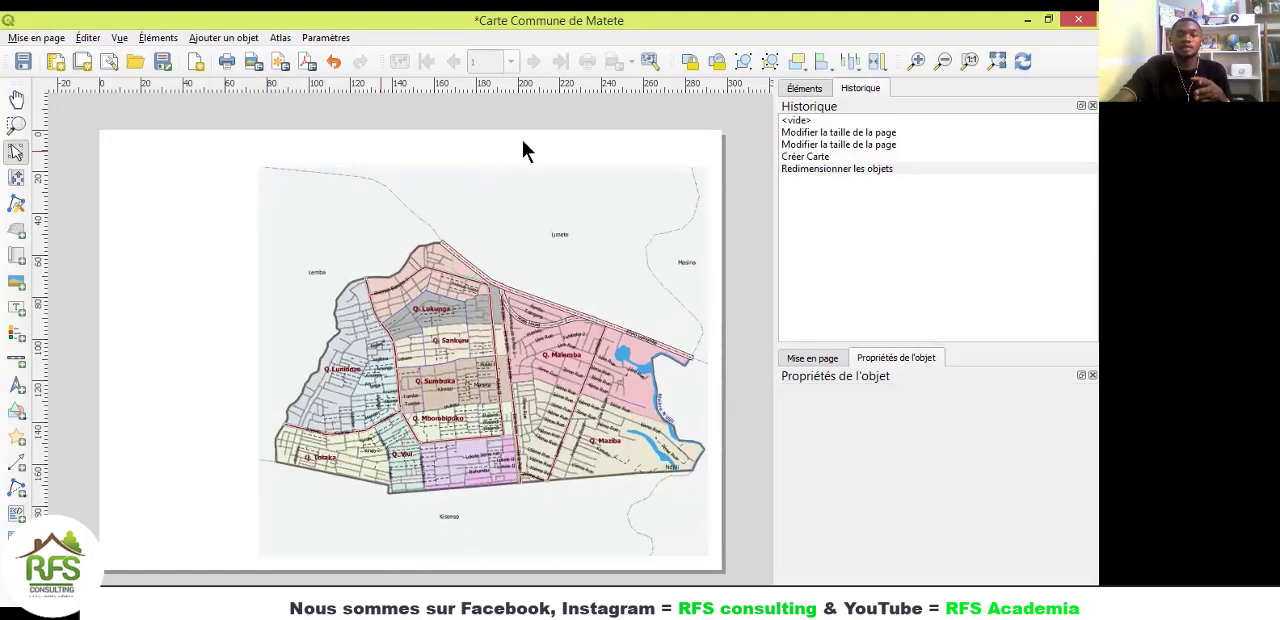
Step: Enable a frame around the map item and set its thickness to 0.50 mm
left_click(374, 377)
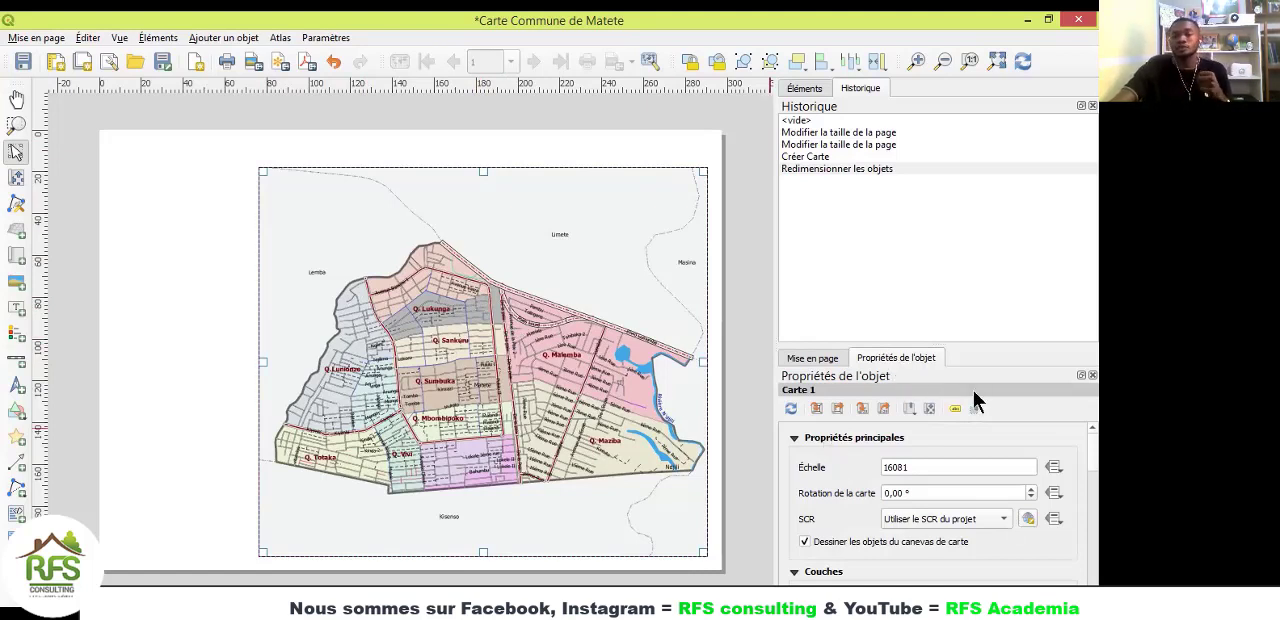
scroll(1072, 449, "down", 2)
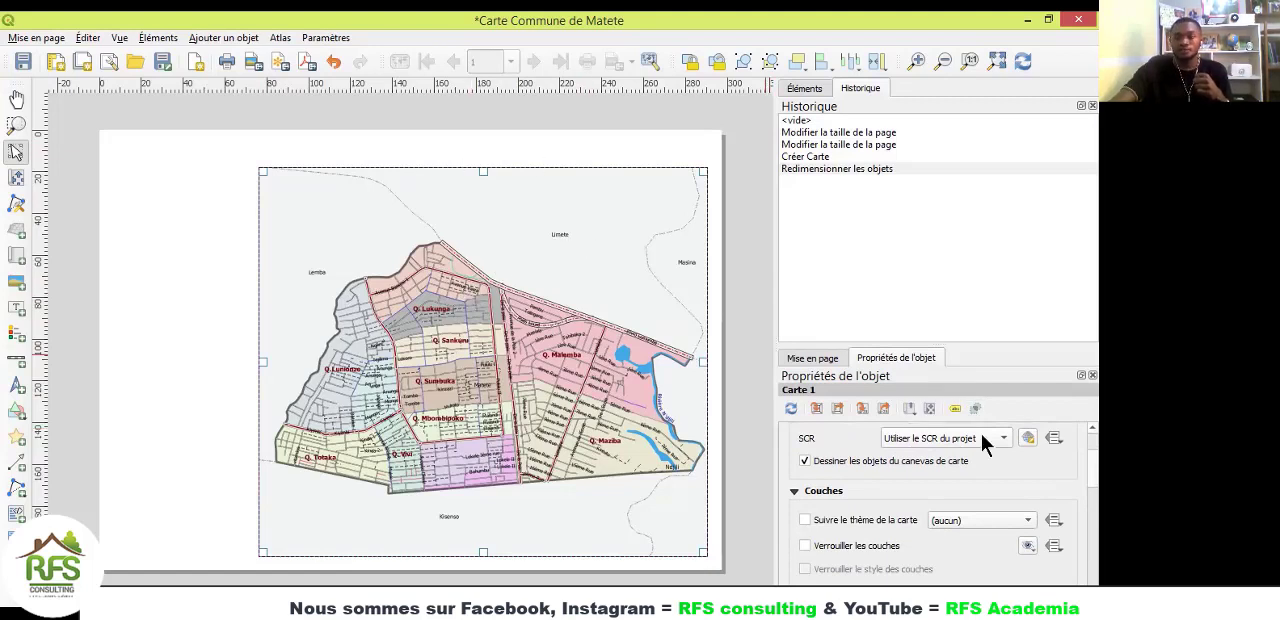
scroll(1075, 472, "down", 6)
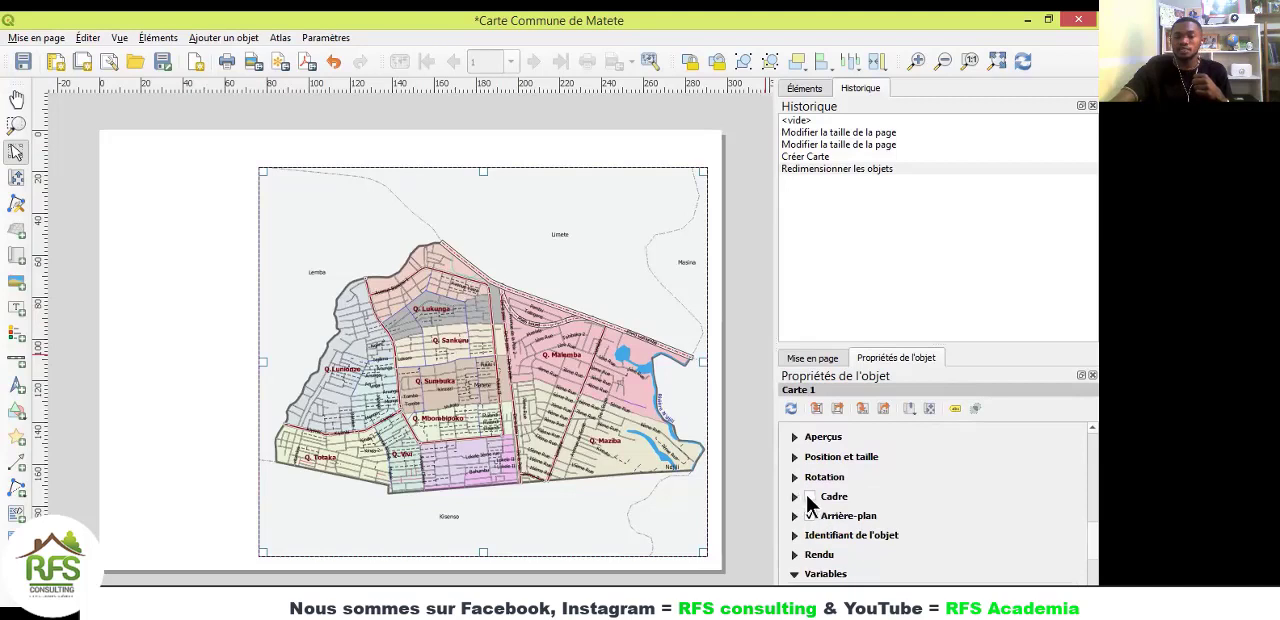
left_click(809, 500)
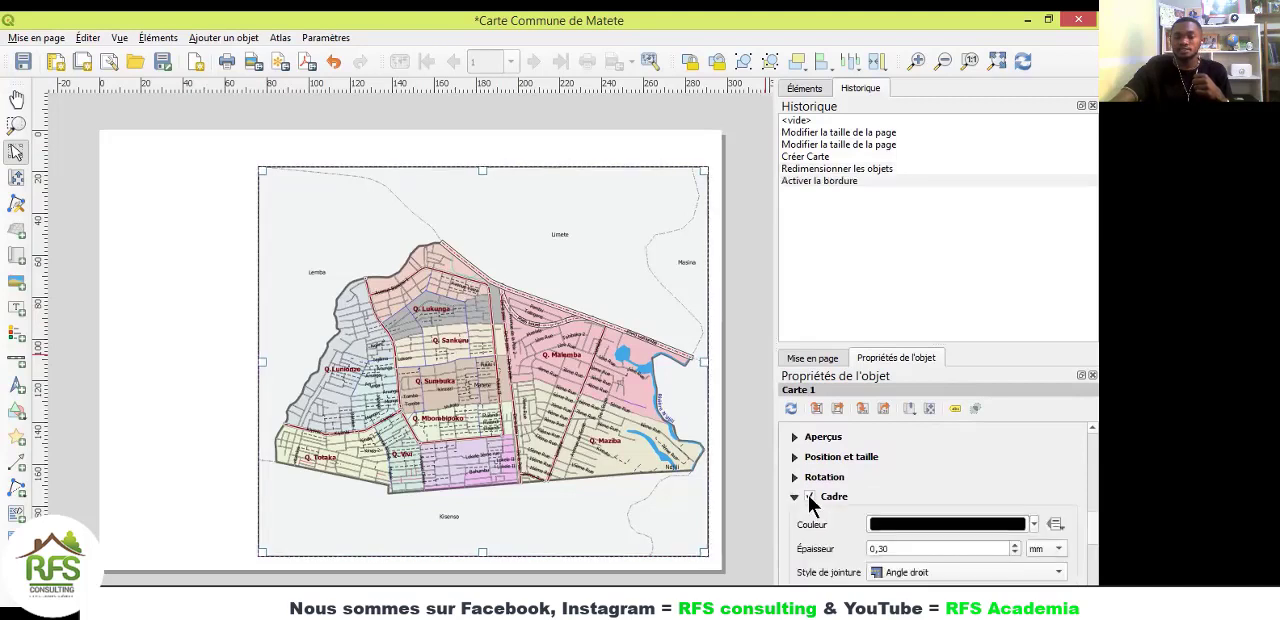
left_click(1015, 544)
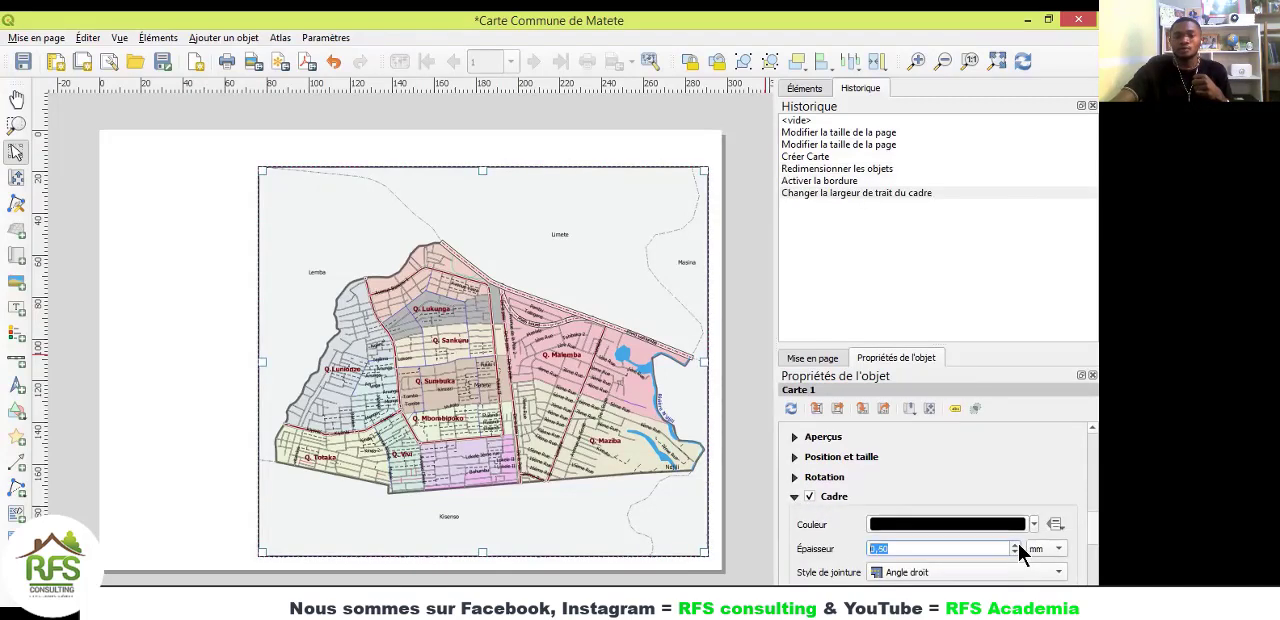
left_click(189, 323)
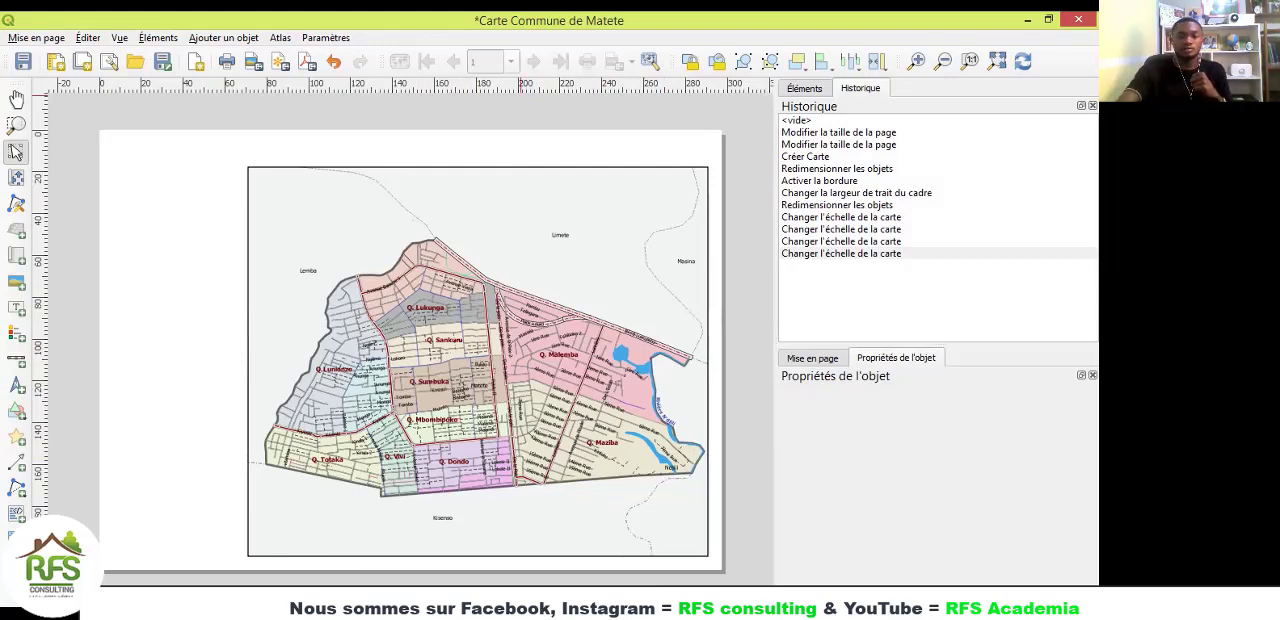
Step: Switch to the PowerPoint presentation on the TOLES rule to examine the slide about map titles
key("alt+Tab")
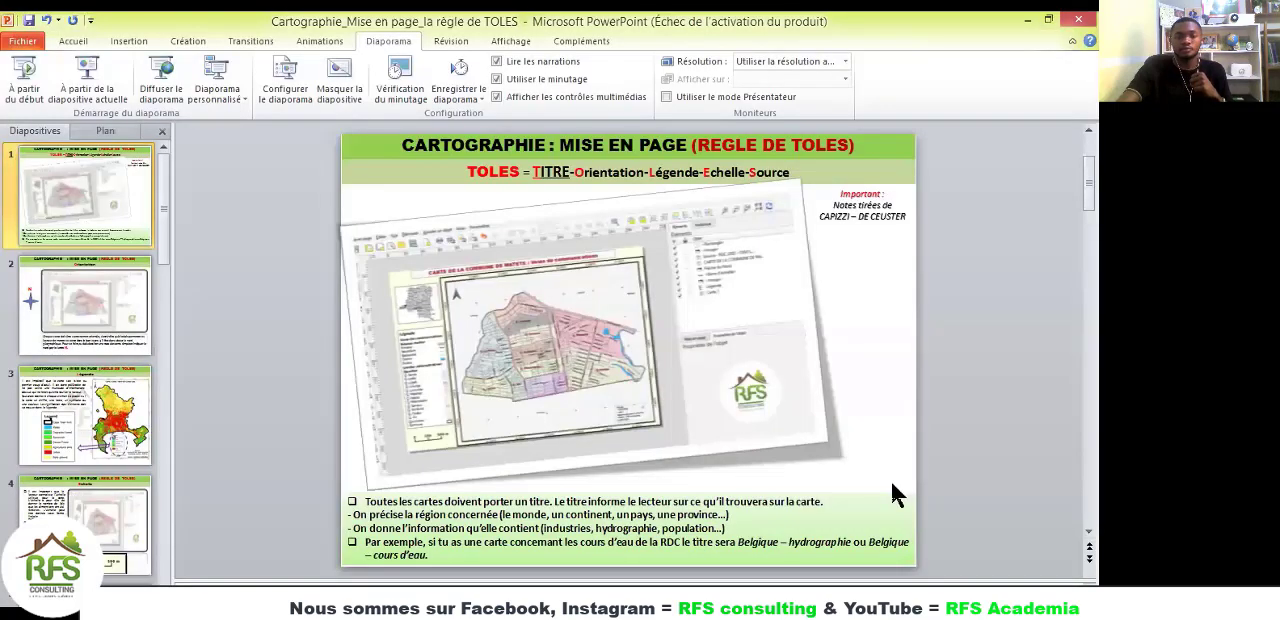
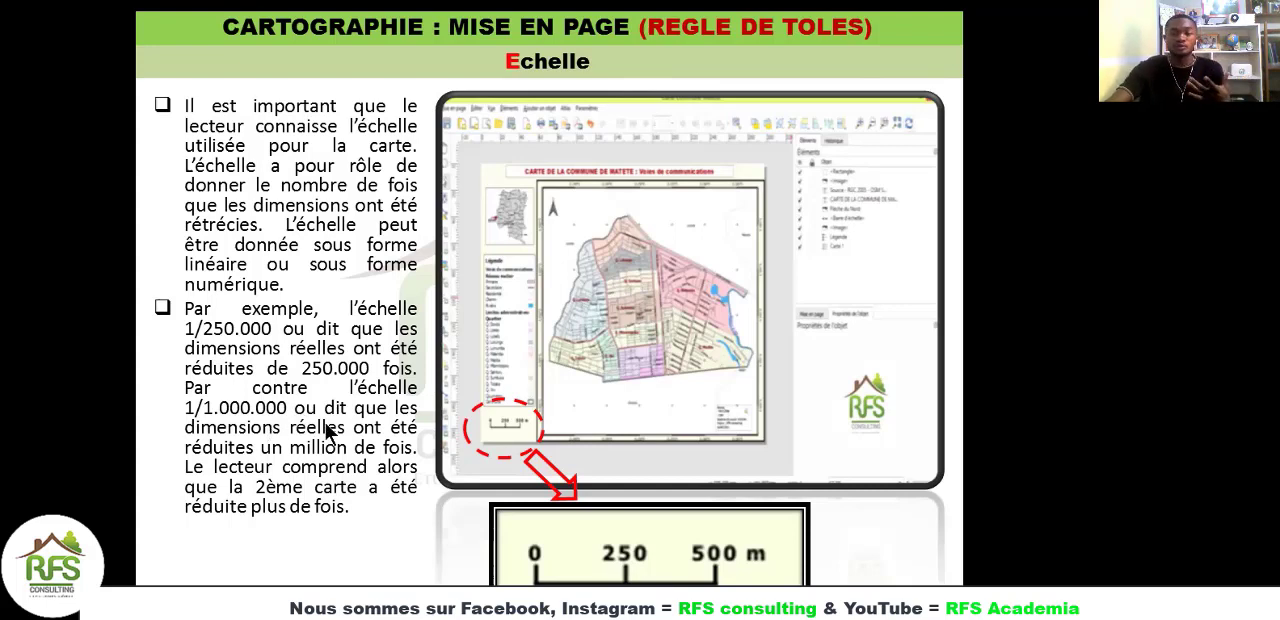
Step: Go through the presentation slides on scale and source, and switch back to the Carte Commune de Matete layout in QGIS
left_click(400, 359)
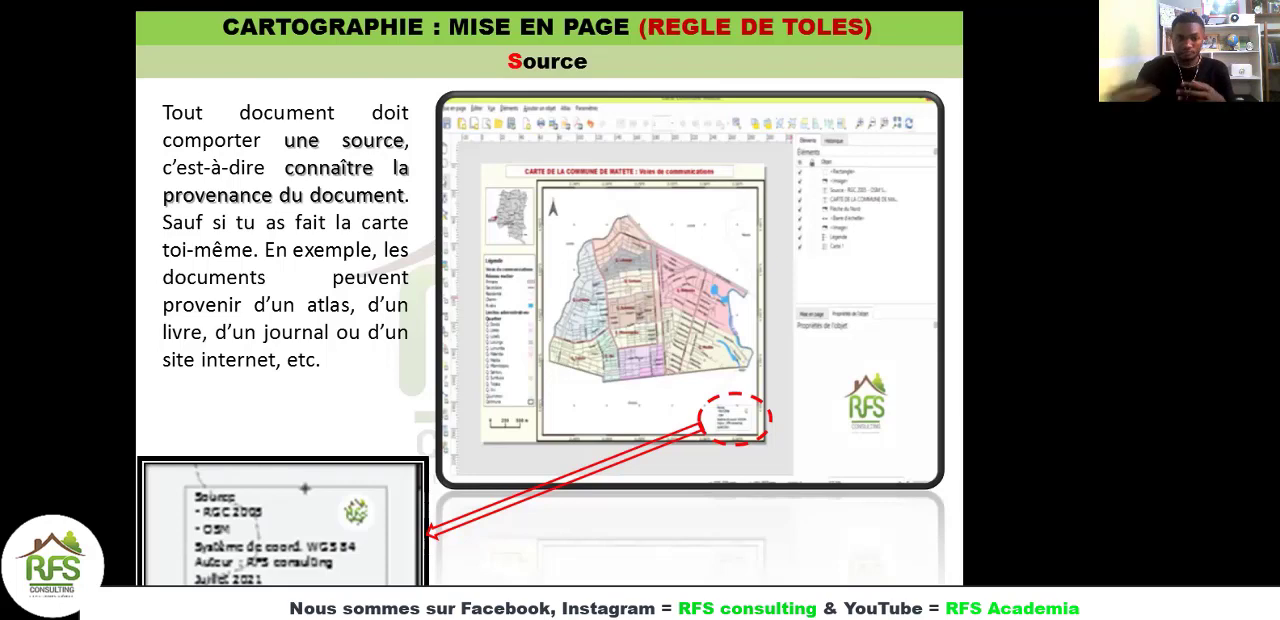
key("Right")
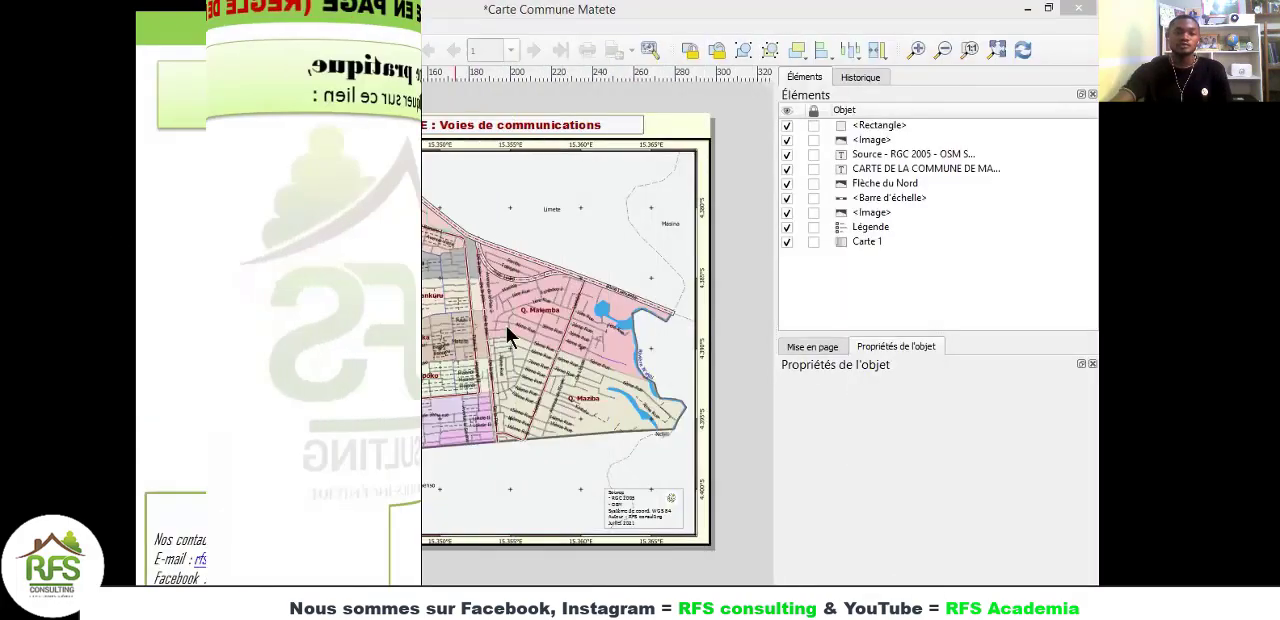
left_click(766, 563)
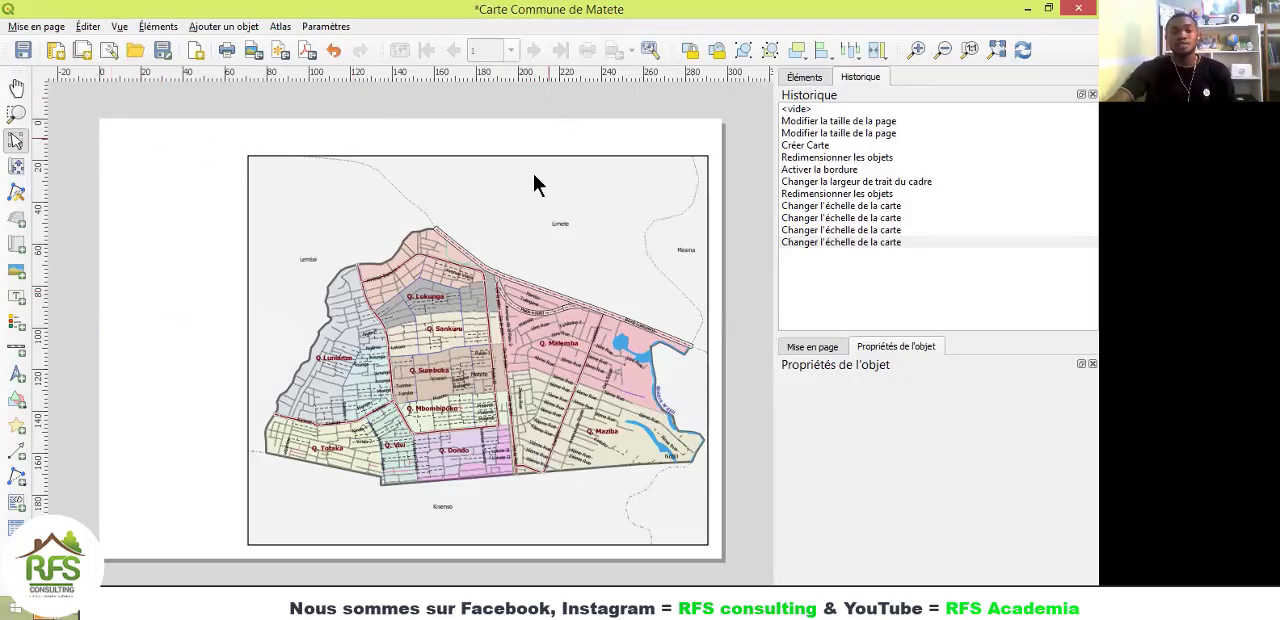
Step: Add a label about 257 mm wide and 10 mm high above the map, and replace its placeholder text with "CARTE DE LA COMMUNE DE MATETE"
left_click(15, 299)
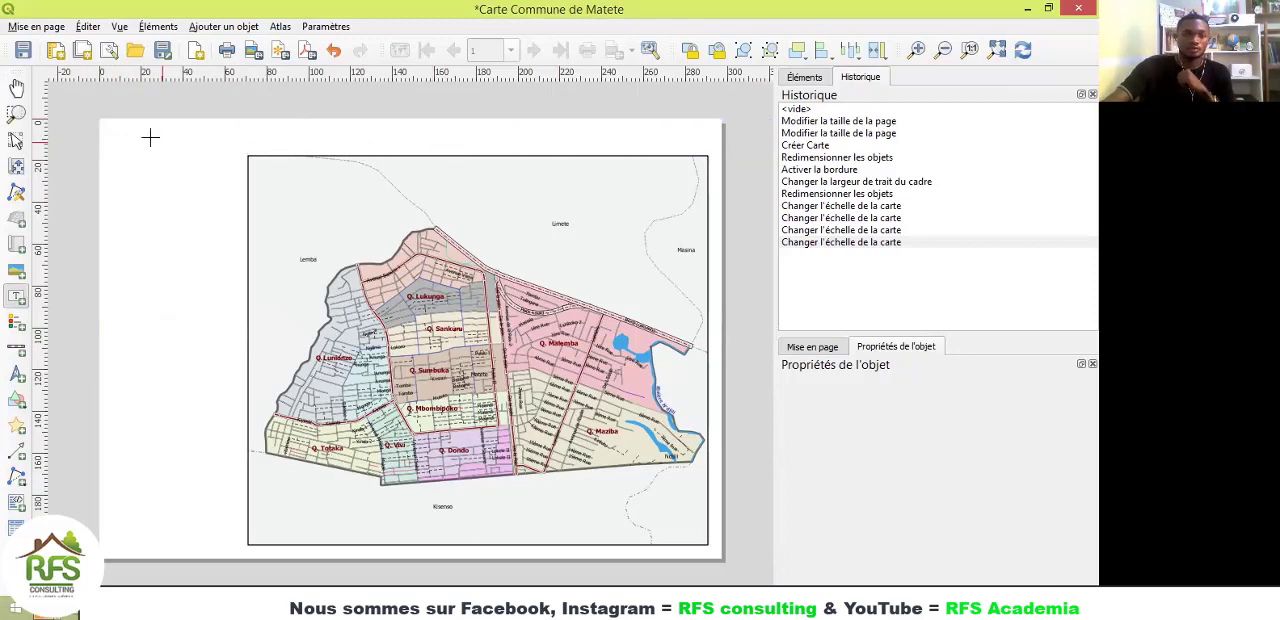
left_click_drag(146, 126, 684, 148)
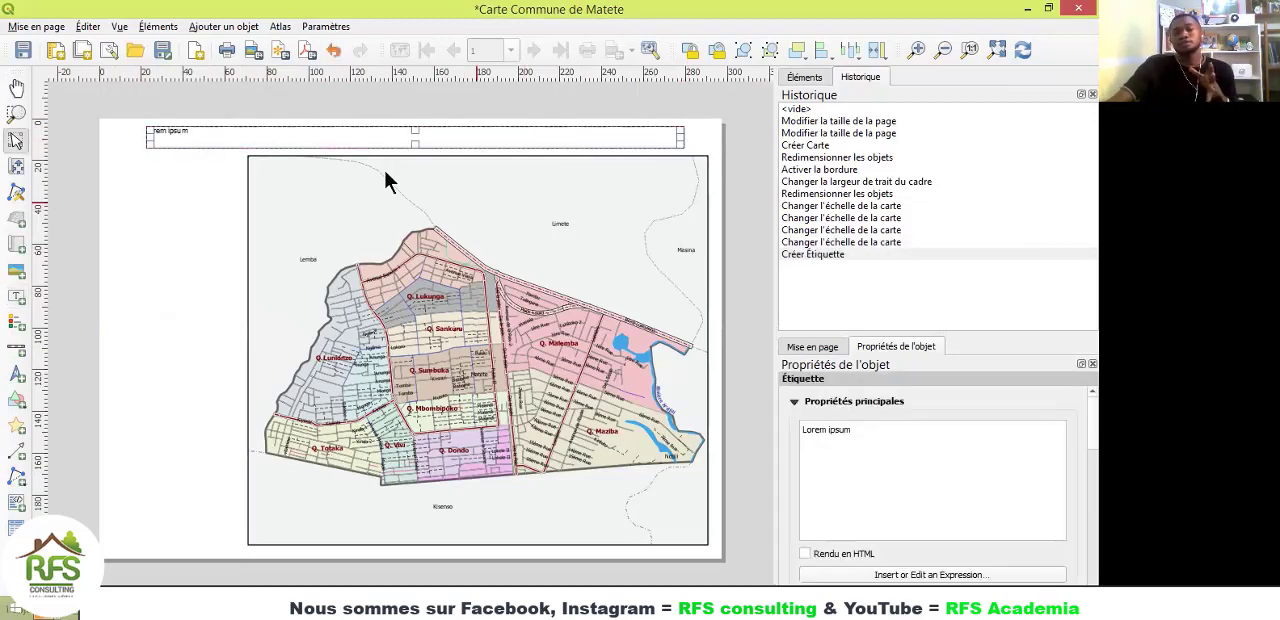
left_click_drag(862, 433, 799, 431)
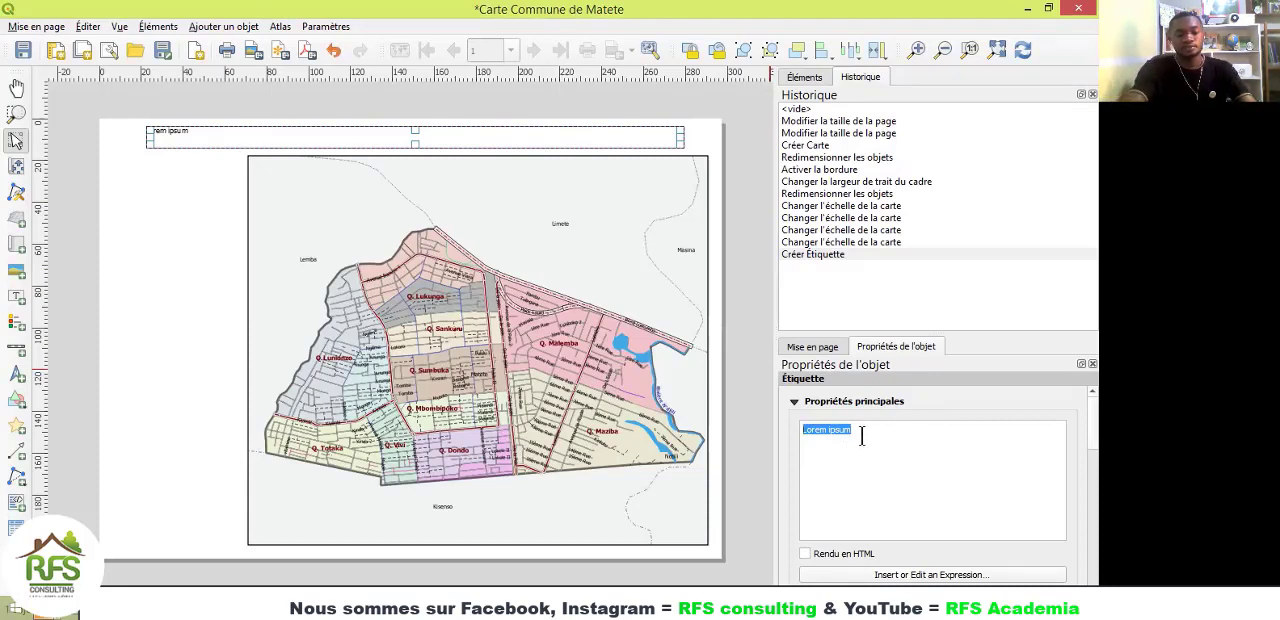
key("Caps_Lock")
type("CARTE")
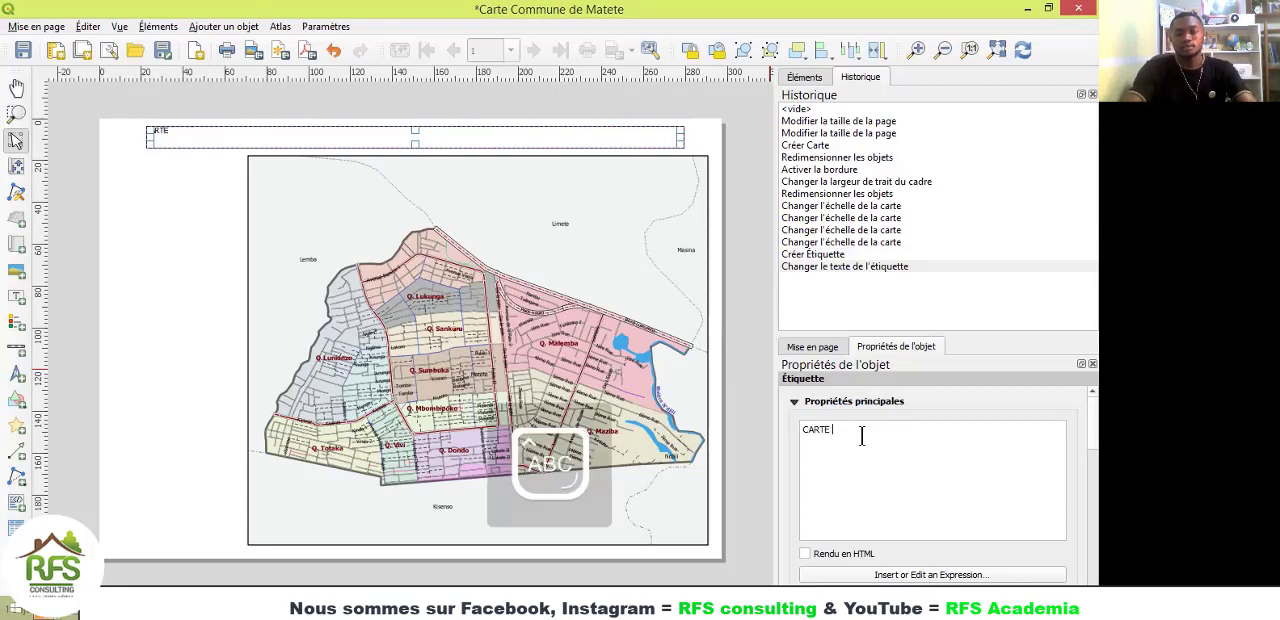
type(" DE LA C")
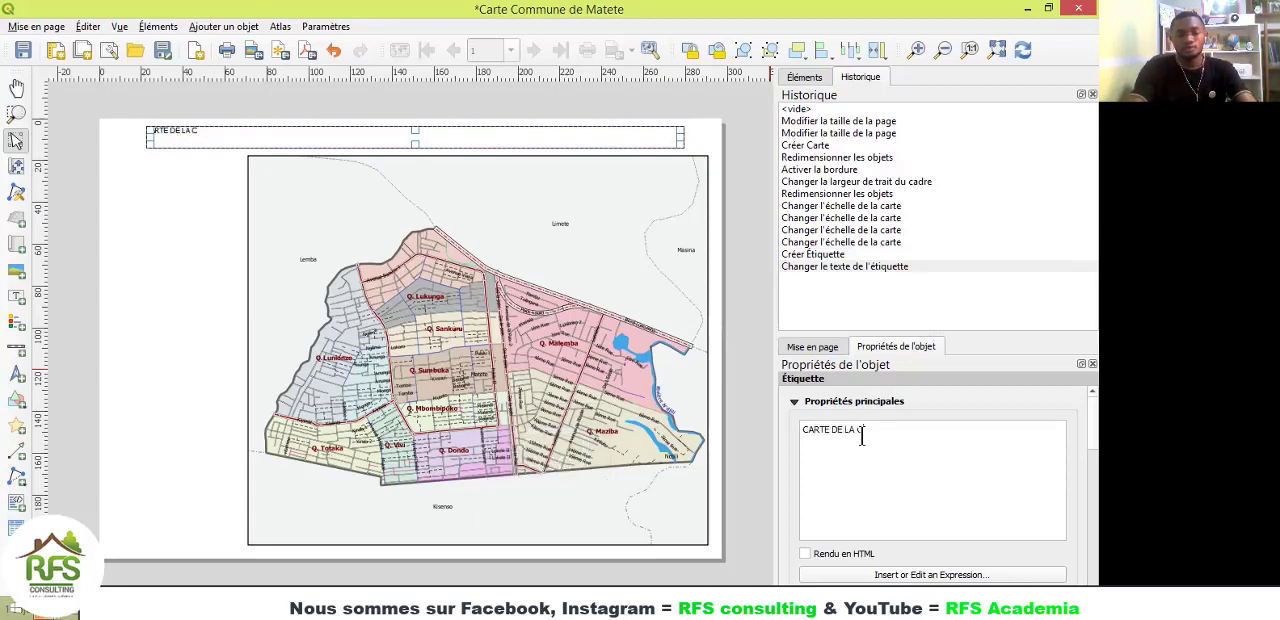
type("OMMUNE")
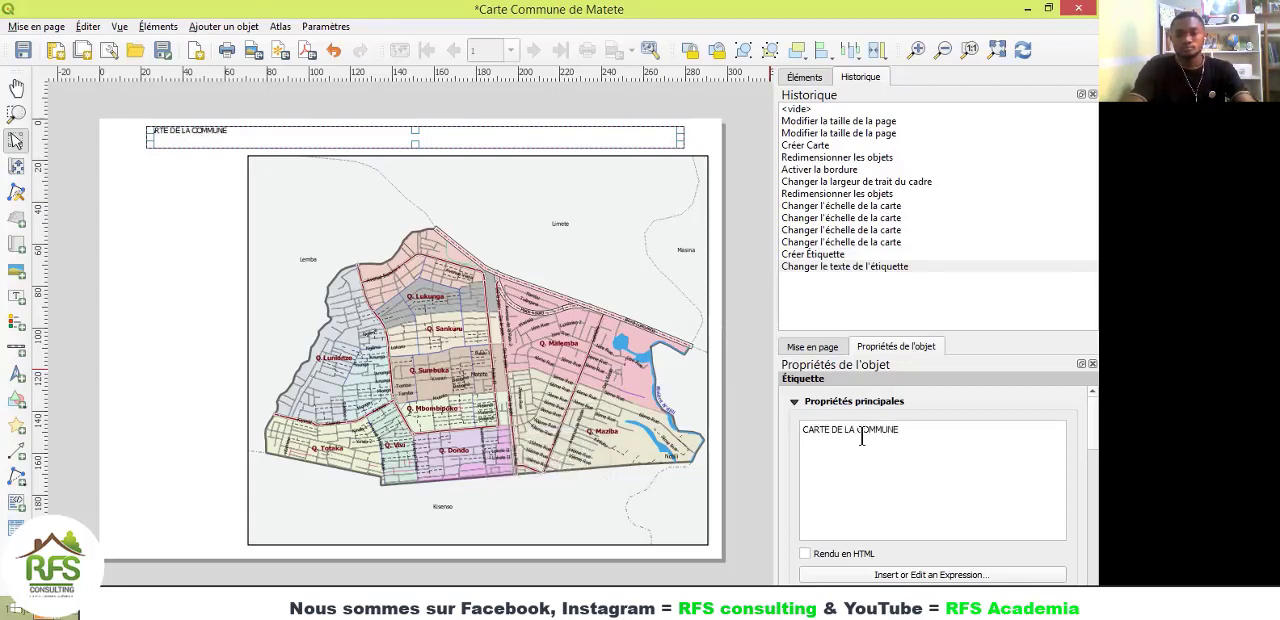
type(" DE LA")
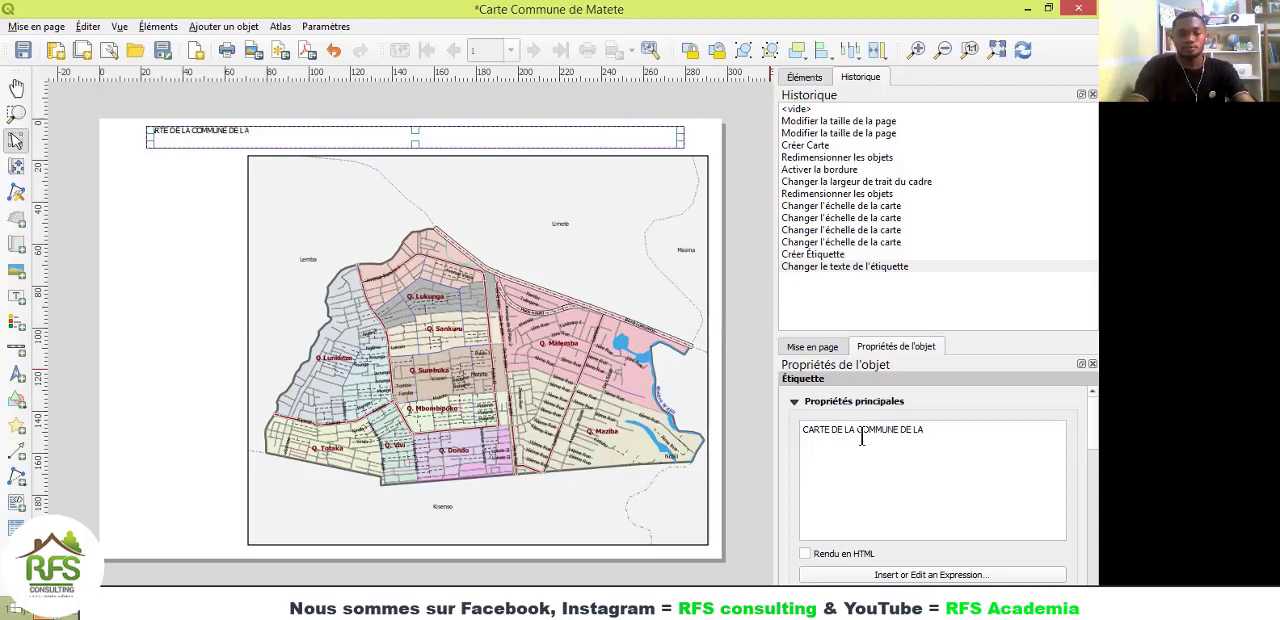
key("BackSpace")
key("BackSpace")
type("MA")
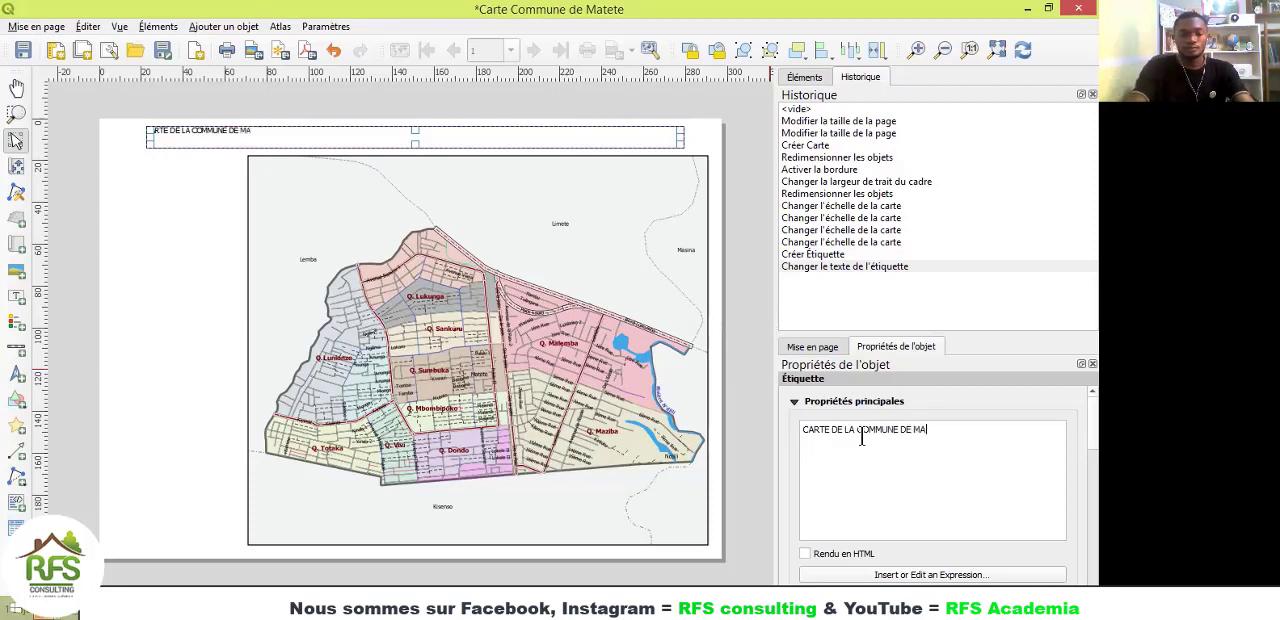
type("TETE")
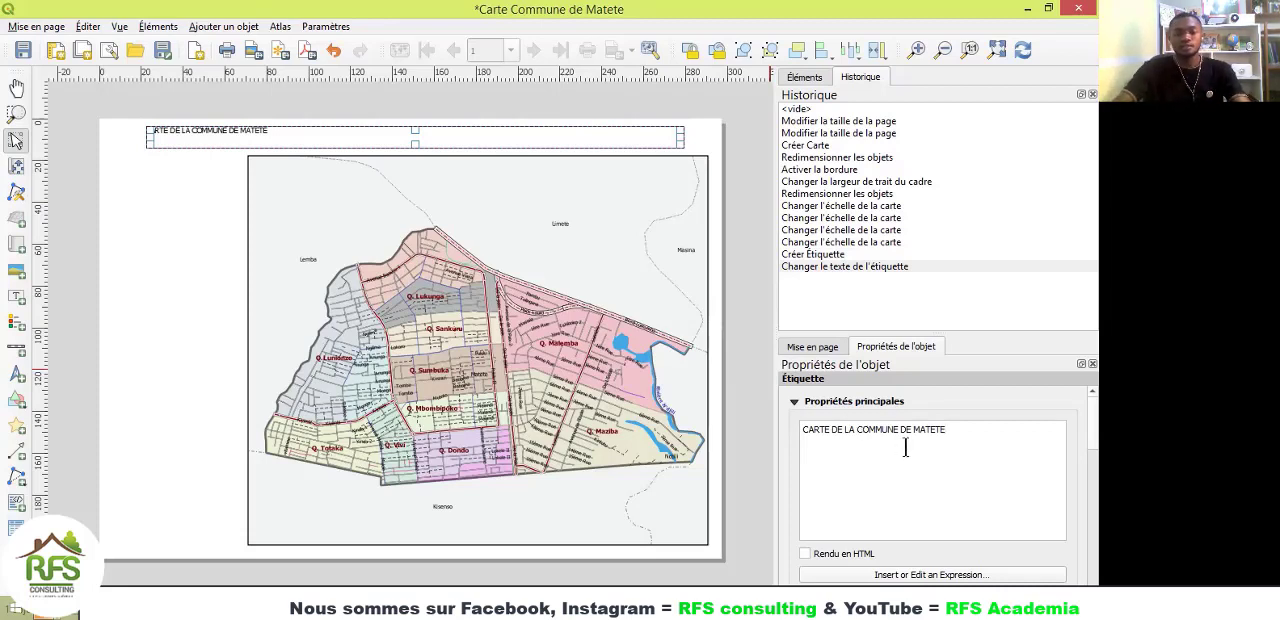
type(" 6")
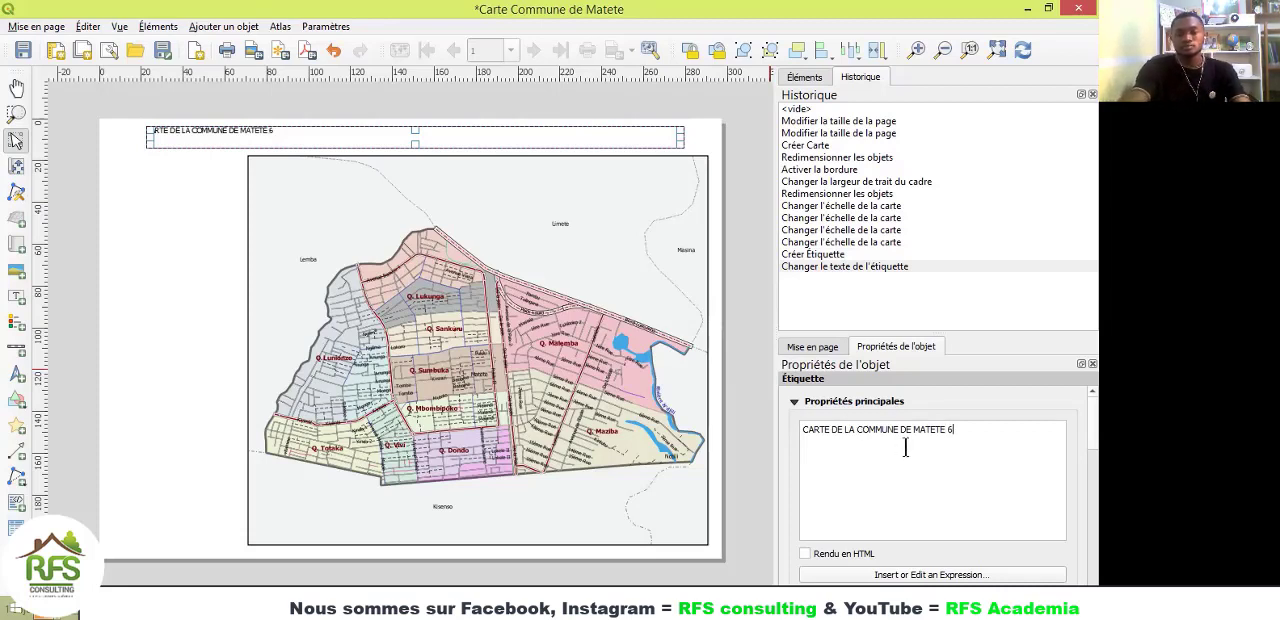
Step: Append "- Voies de Communications" to the title label's text
key("BackSpace")
type("-")
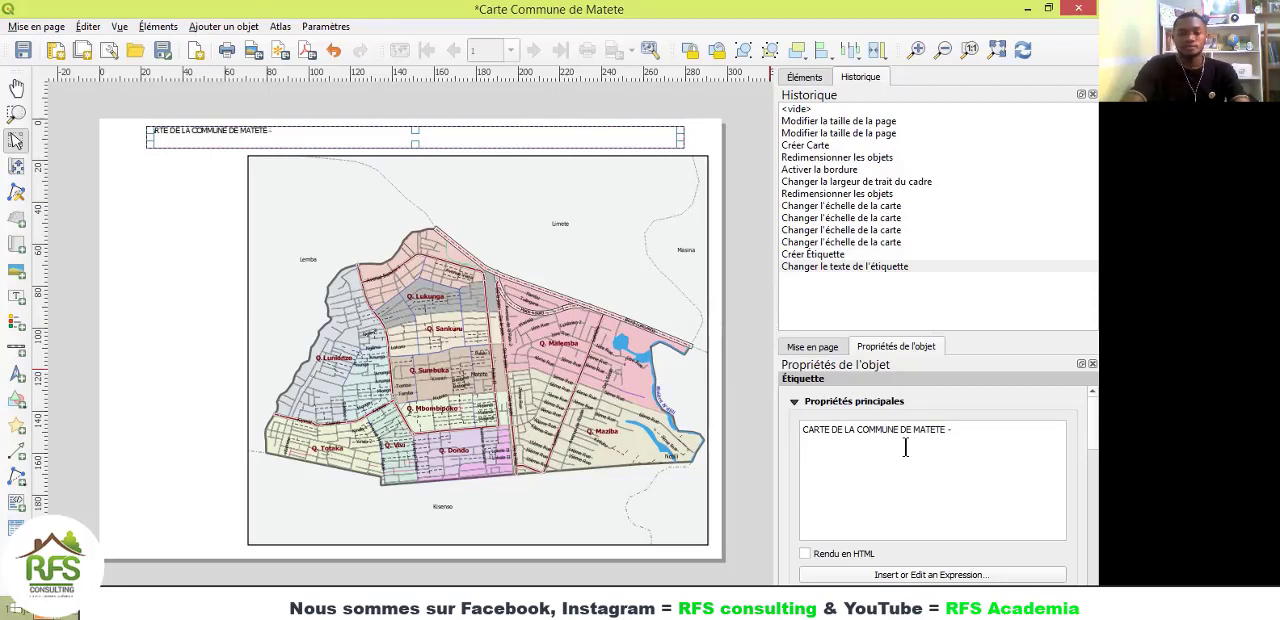
type(" vOIES")
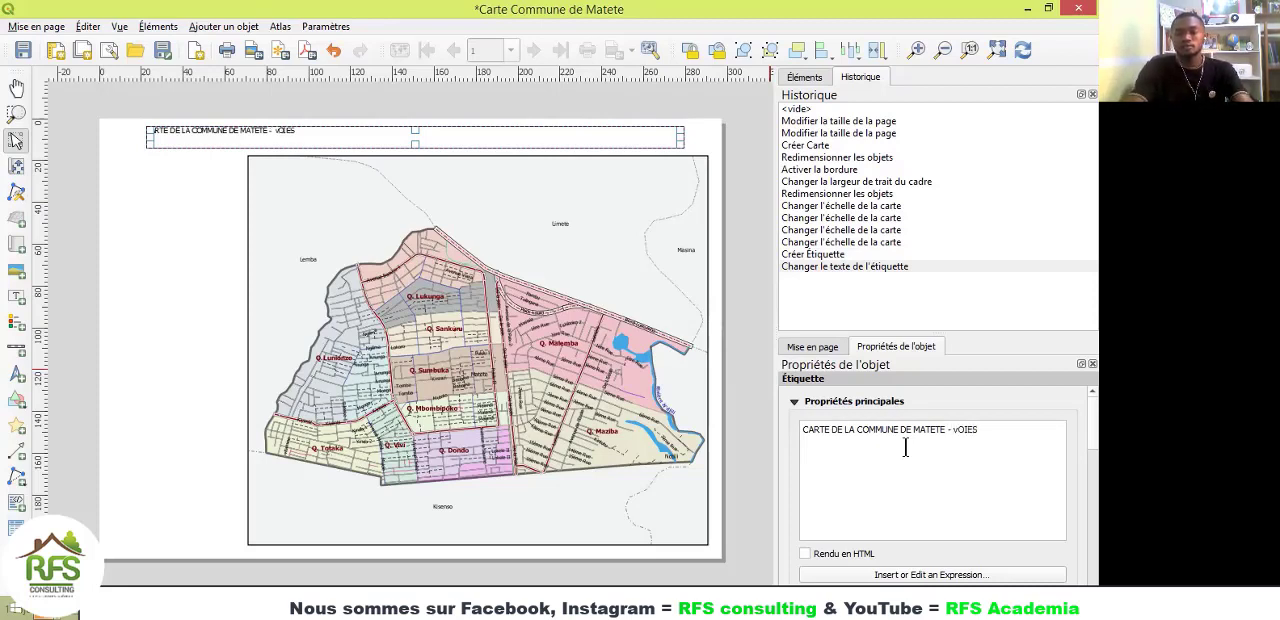
key("BackSpace")
key("BackSpace")
key("BackSpace")
key("BackSpace")
key("BackSpace")
key("Caps_Lock")
type("V")
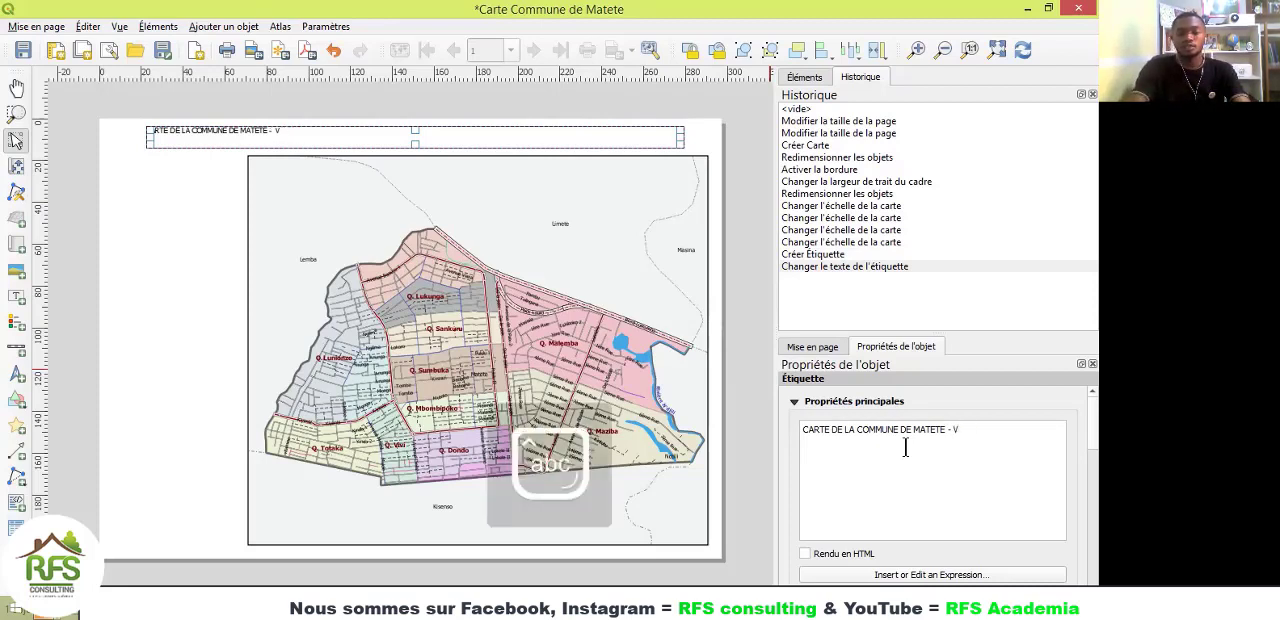
type("oies de")
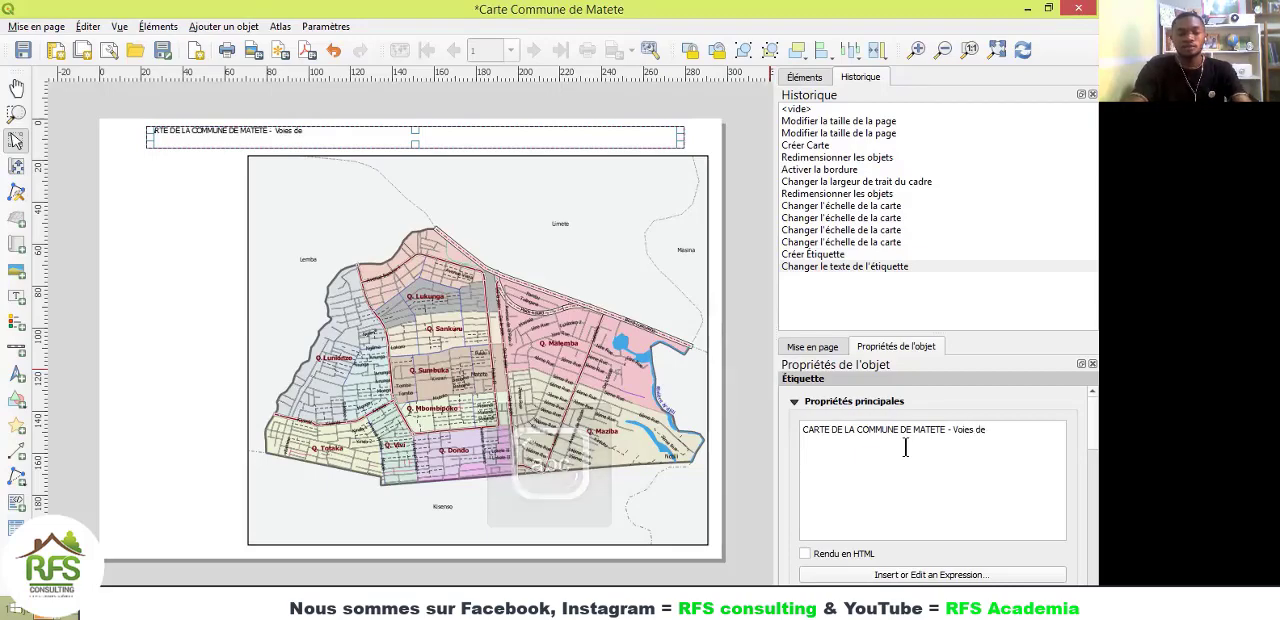
type(" Communications")
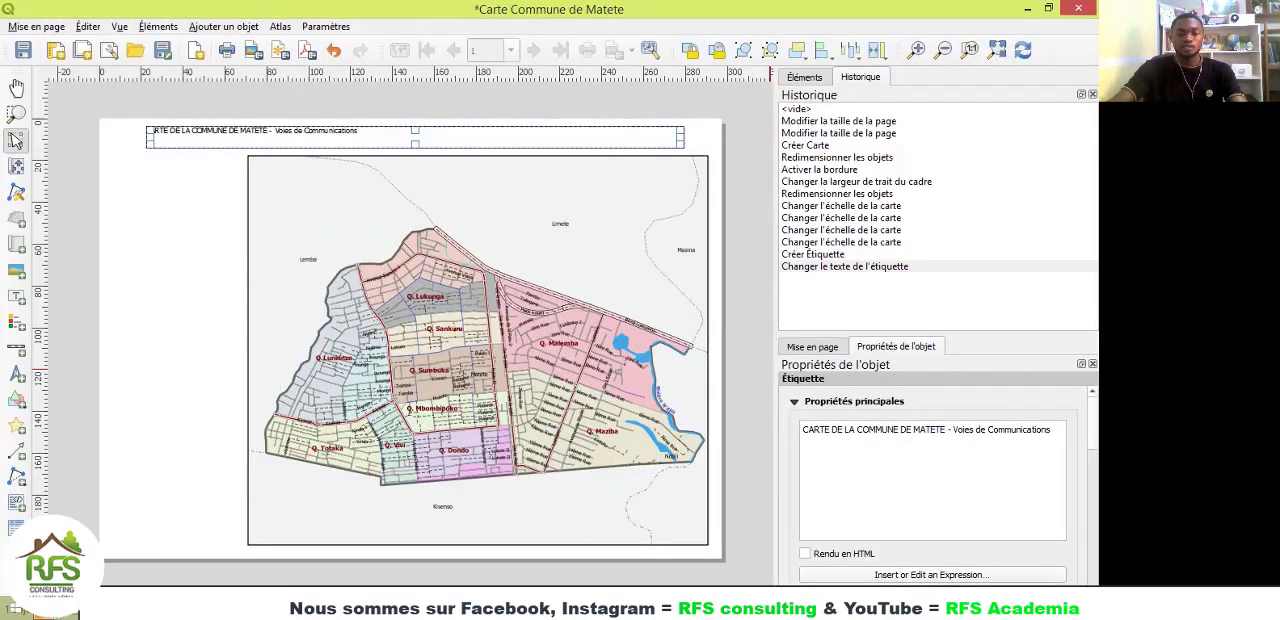
Step: Check the title in the reference layout Carte Commune Matete, and return to the Carte Commune de Matete layout
left_click(748, 603)
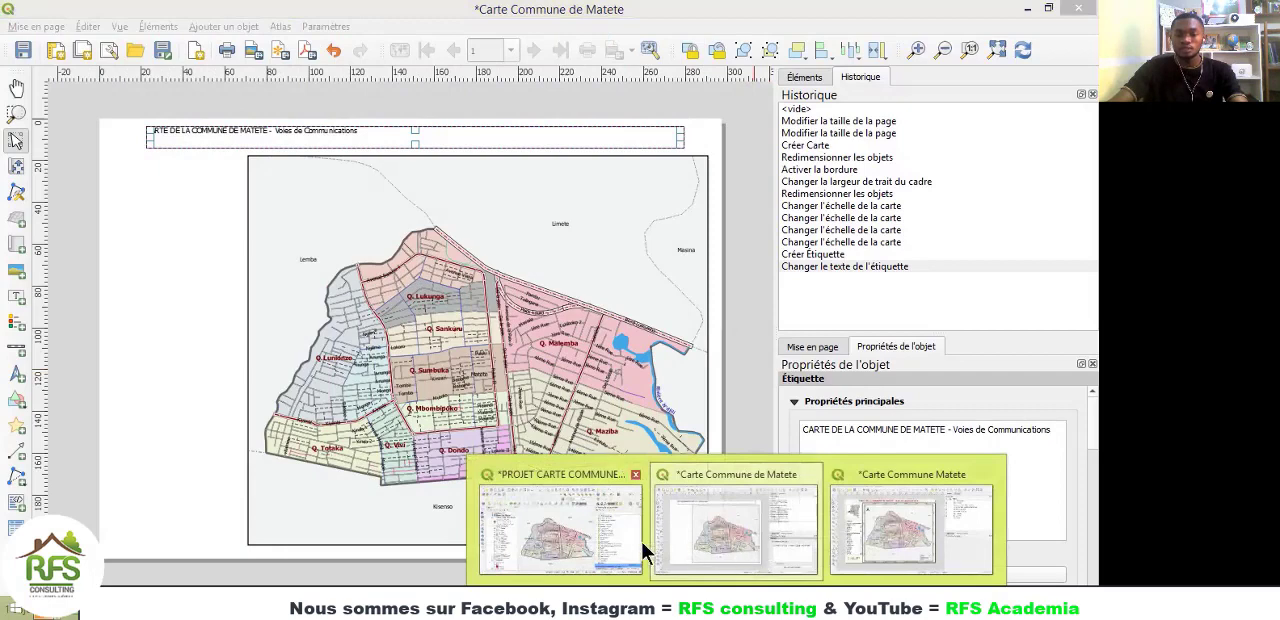
left_click(903, 548)
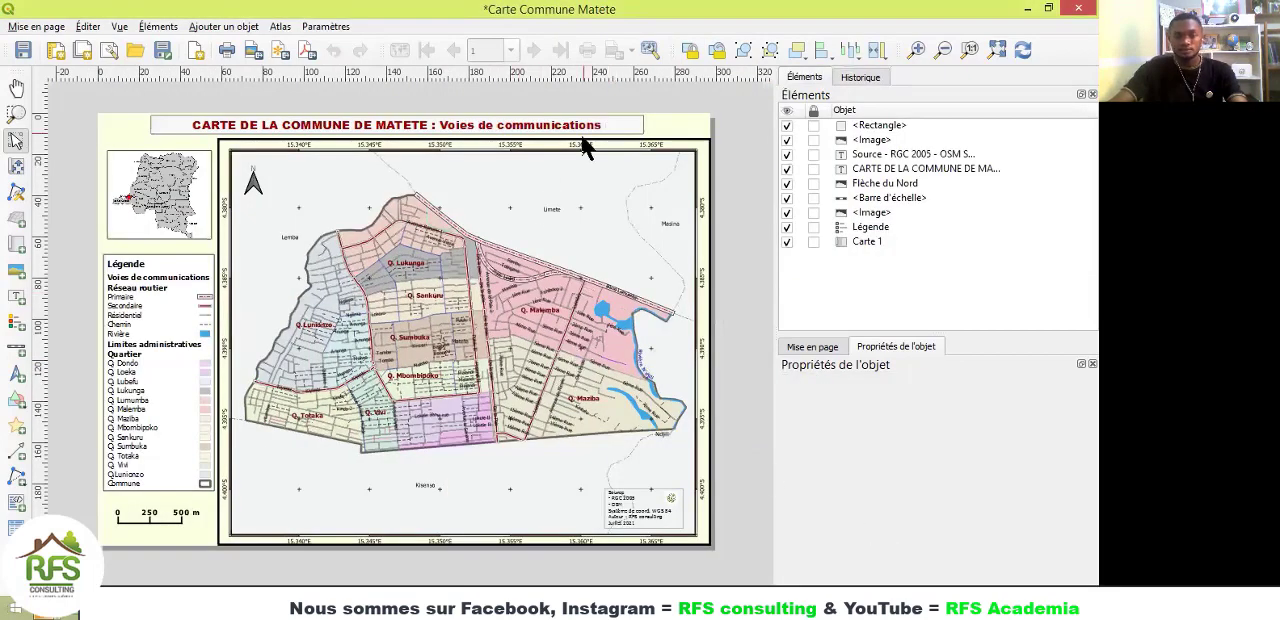
left_click(748, 603)
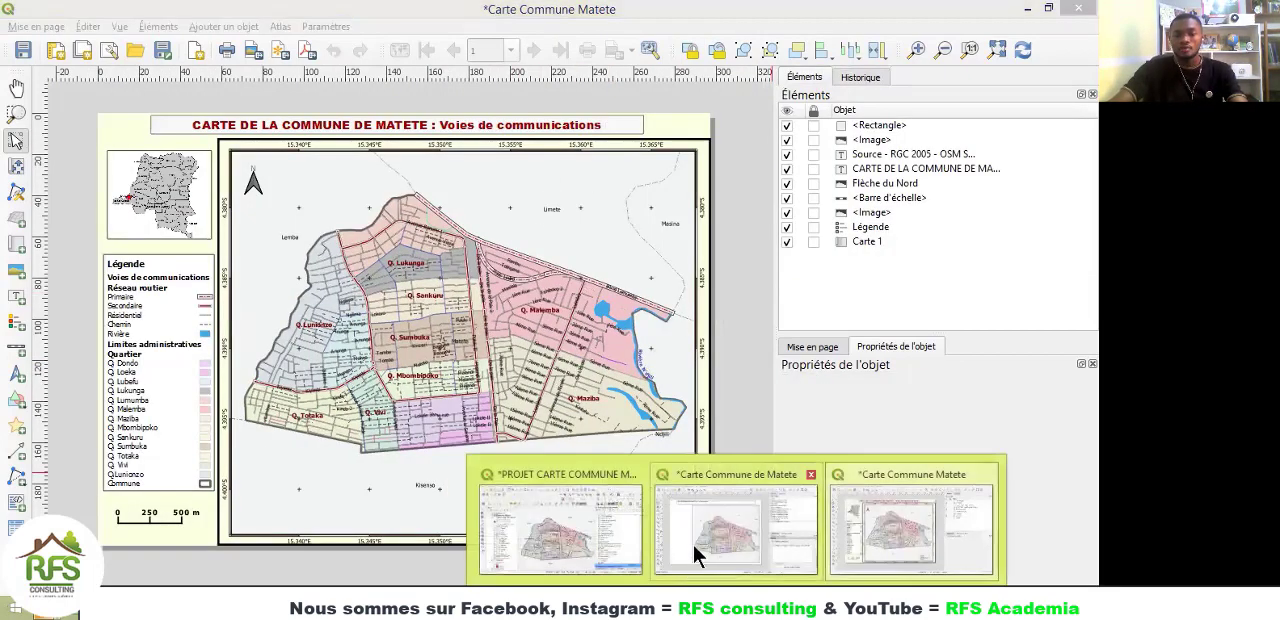
left_click(694, 551)
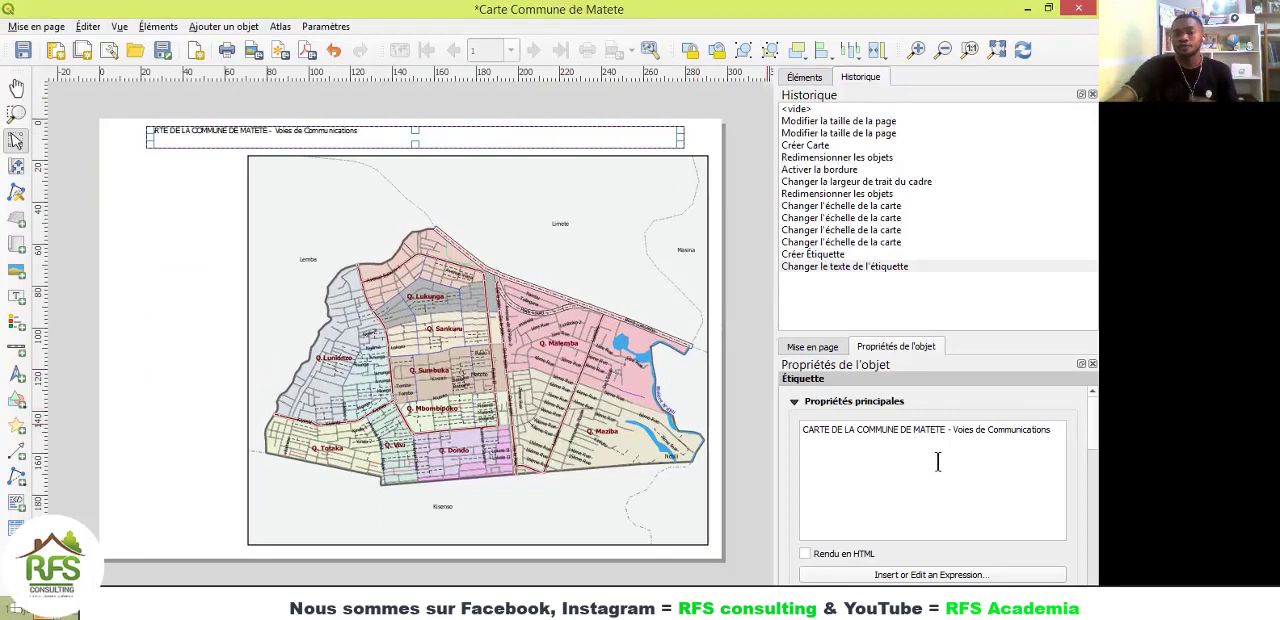
Step: Centre the title text both horizontally and vertically within its label
scroll(940, 462, "down", 4)
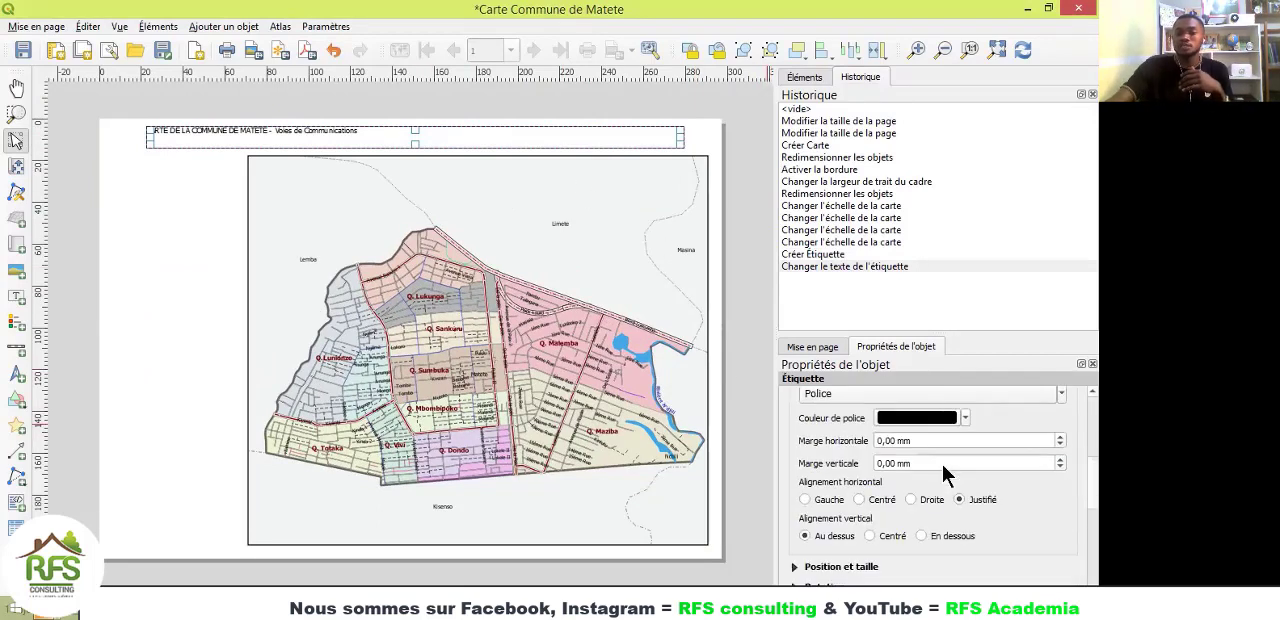
left_click(859, 500)
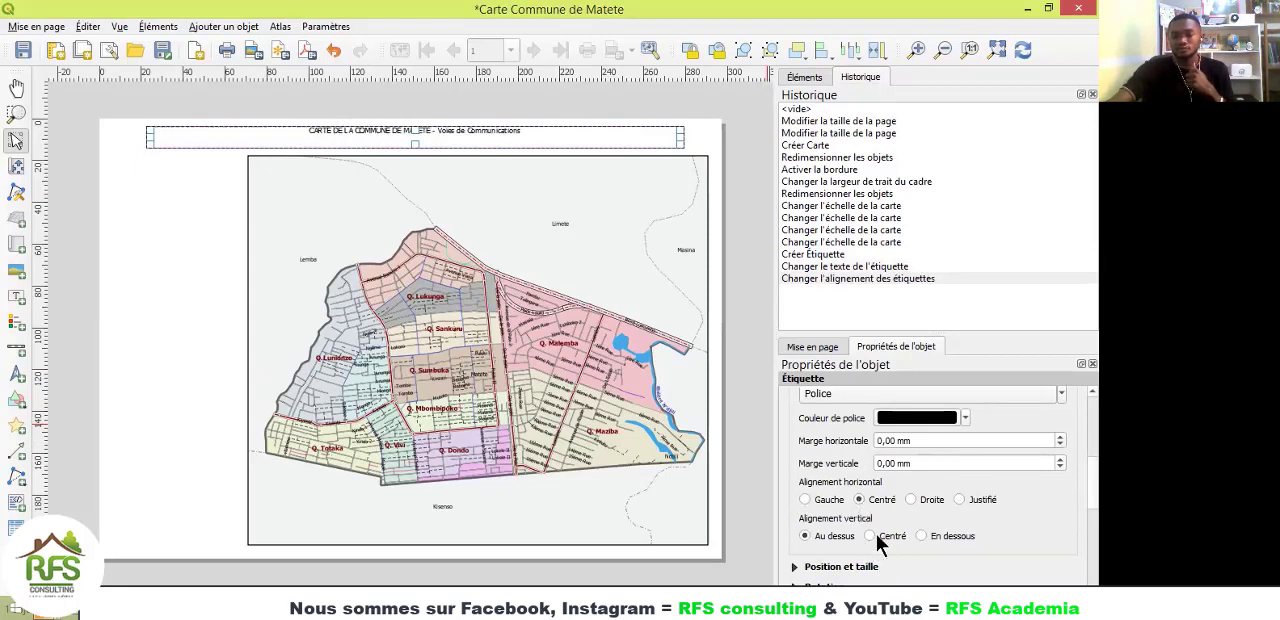
left_click(869, 536)
scroll(1040, 535, "down", 3)
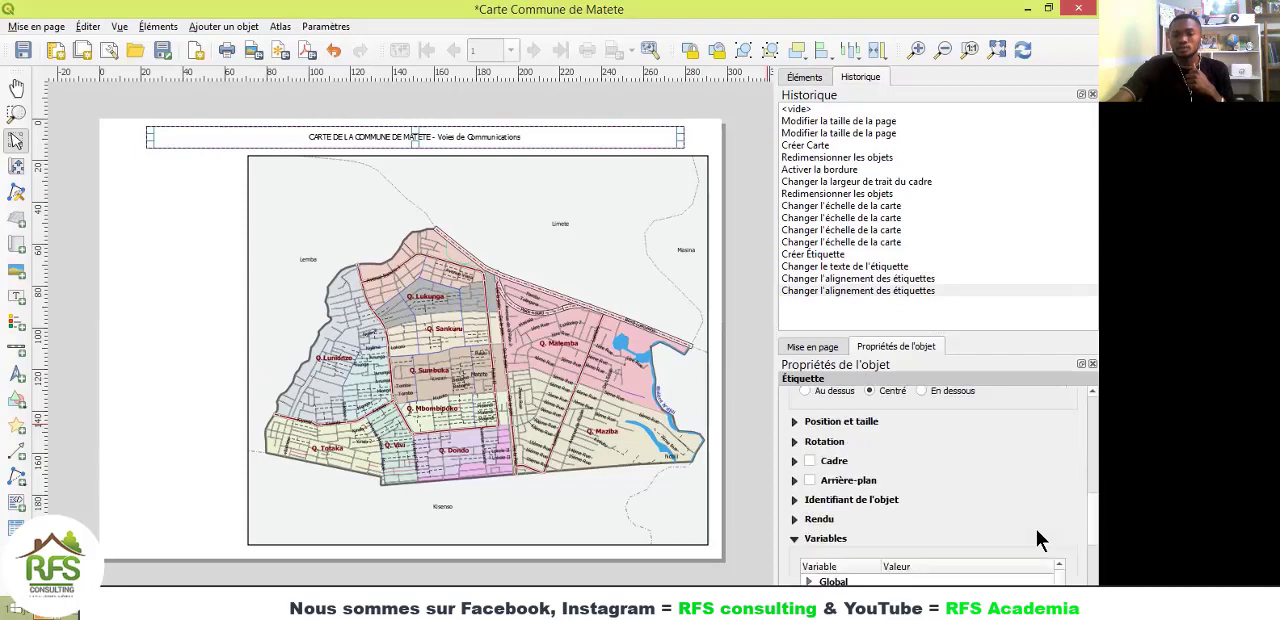
Step: Set the title label's font to Arial Black, size 16
left_click(811, 424)
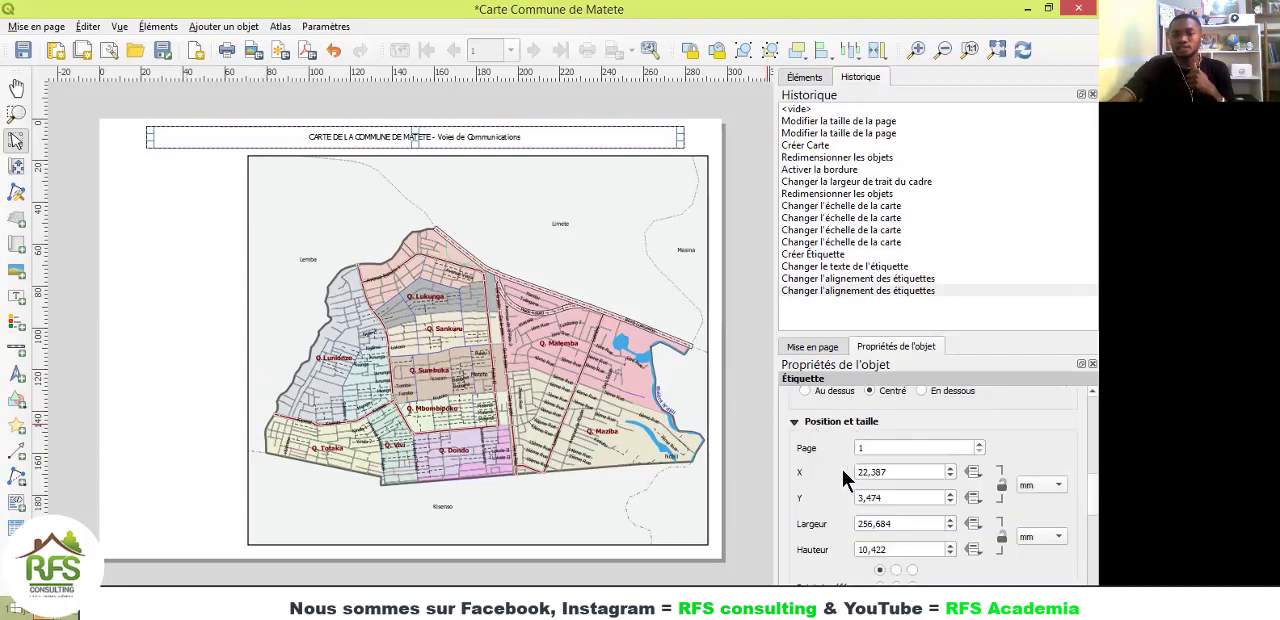
scroll(838, 497, "down", 2)
scroll(838, 497, "down", 1)
scroll(837, 500, "up", 5)
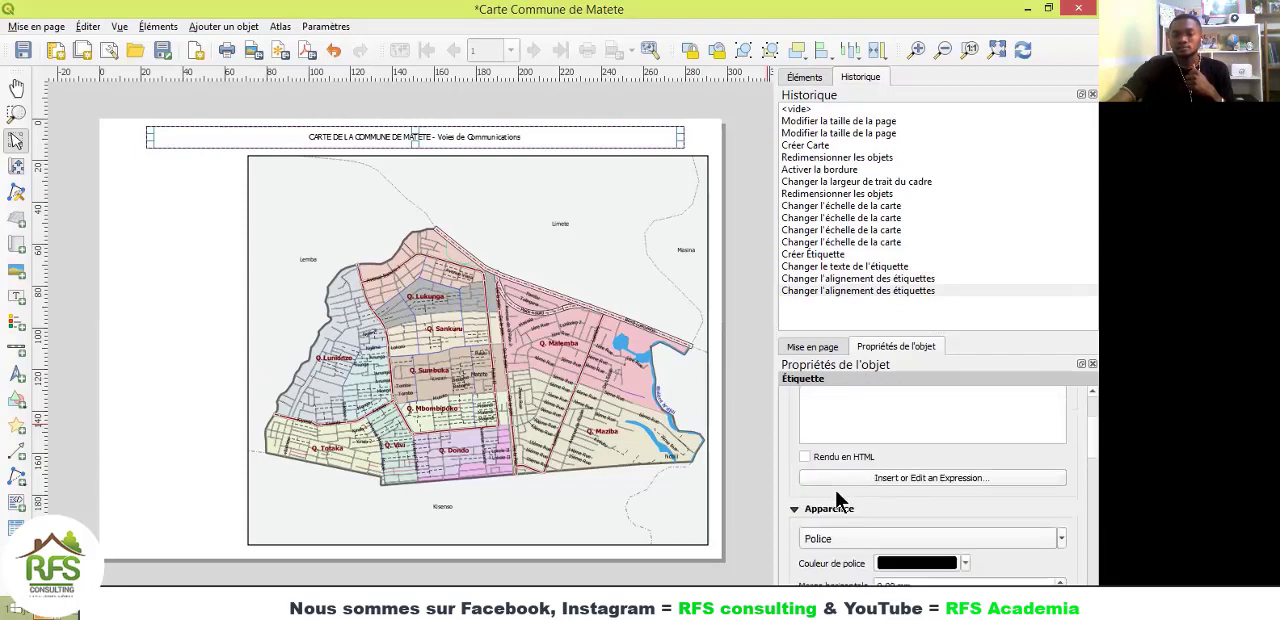
left_click(849, 537)
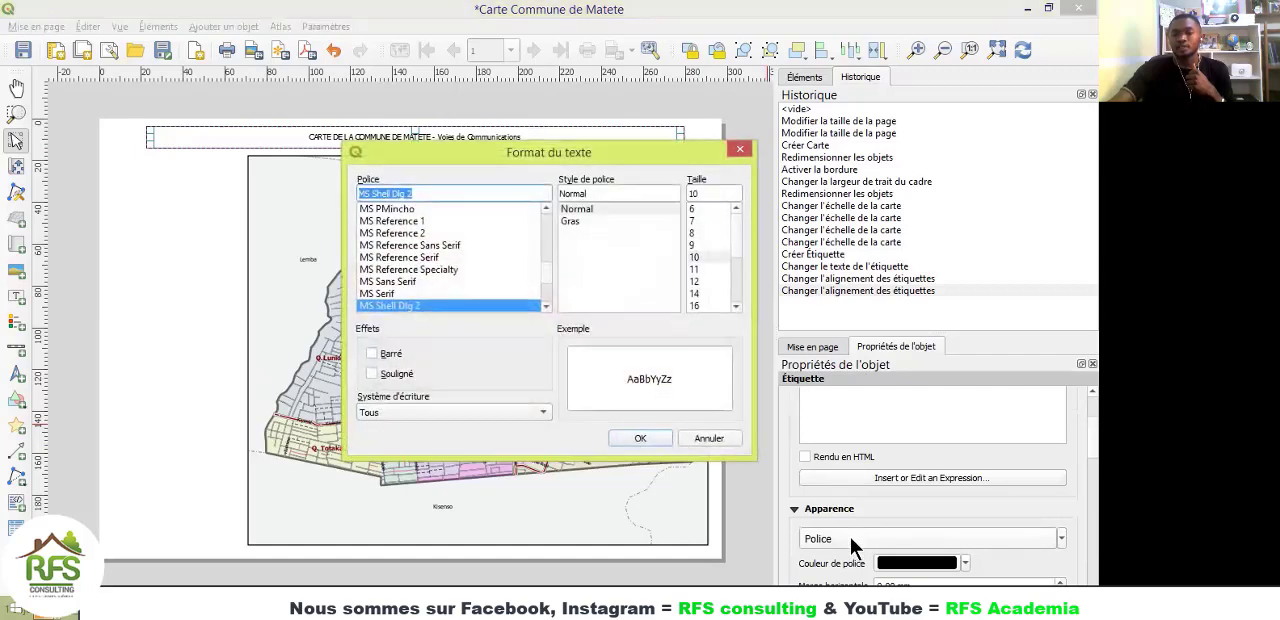
left_click(735, 307)
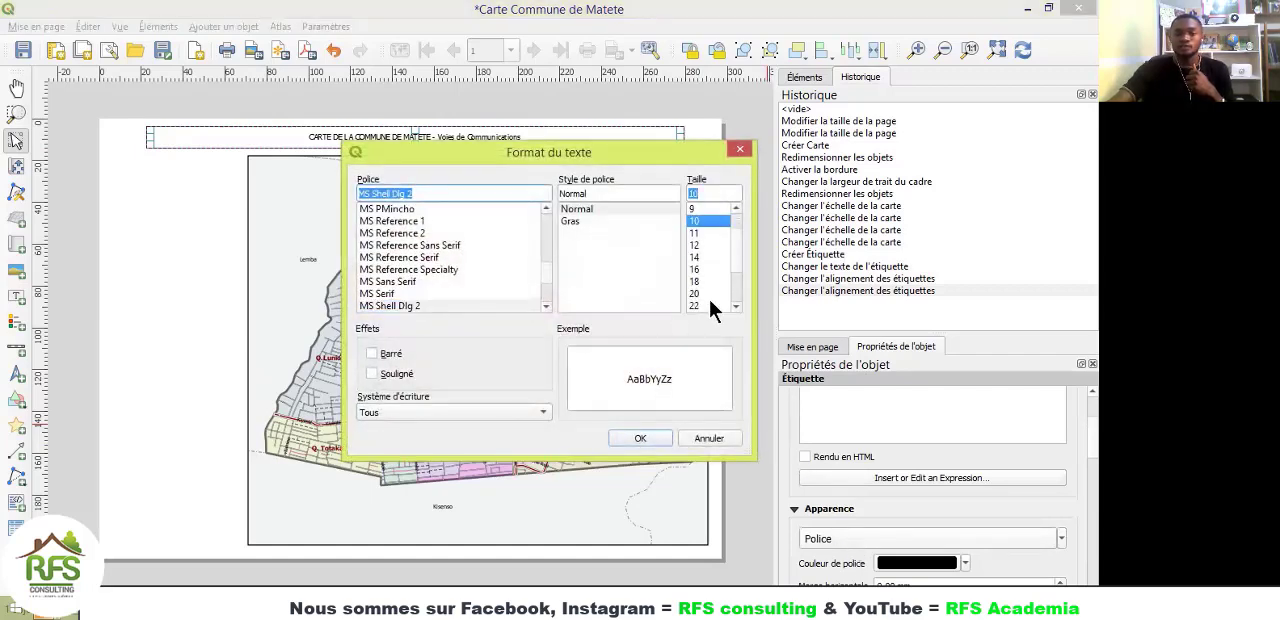
left_click(694, 269)
left_click(694, 283)
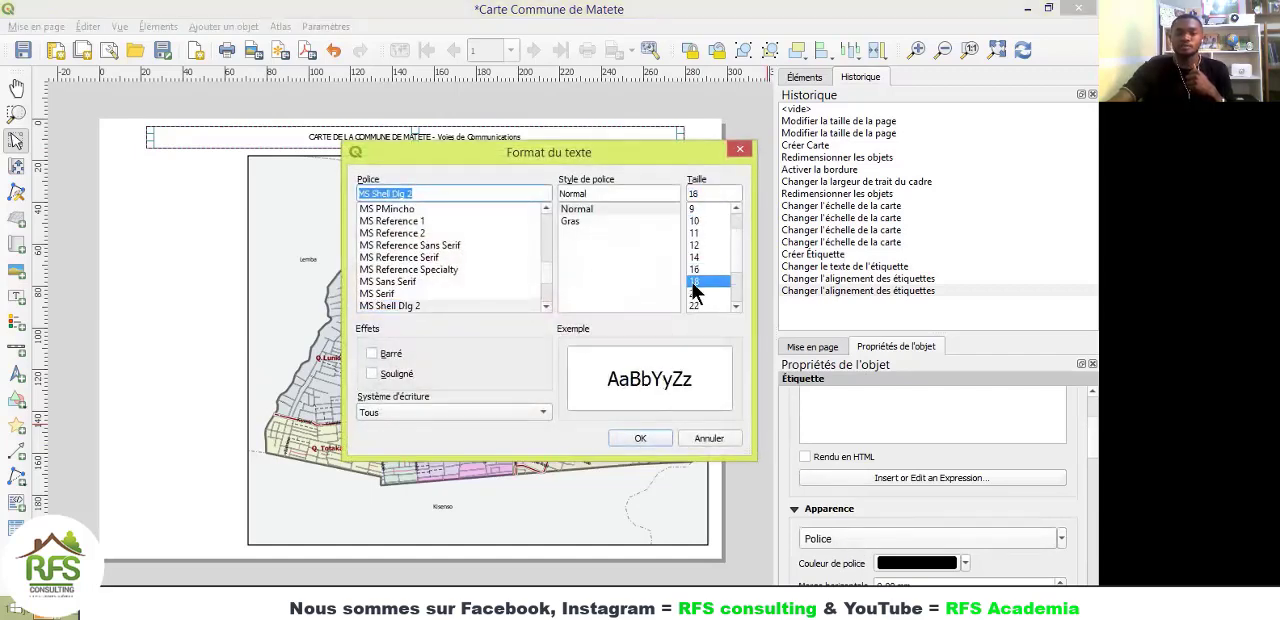
left_click(574, 221)
left_click_drag(545, 272, 536, 228)
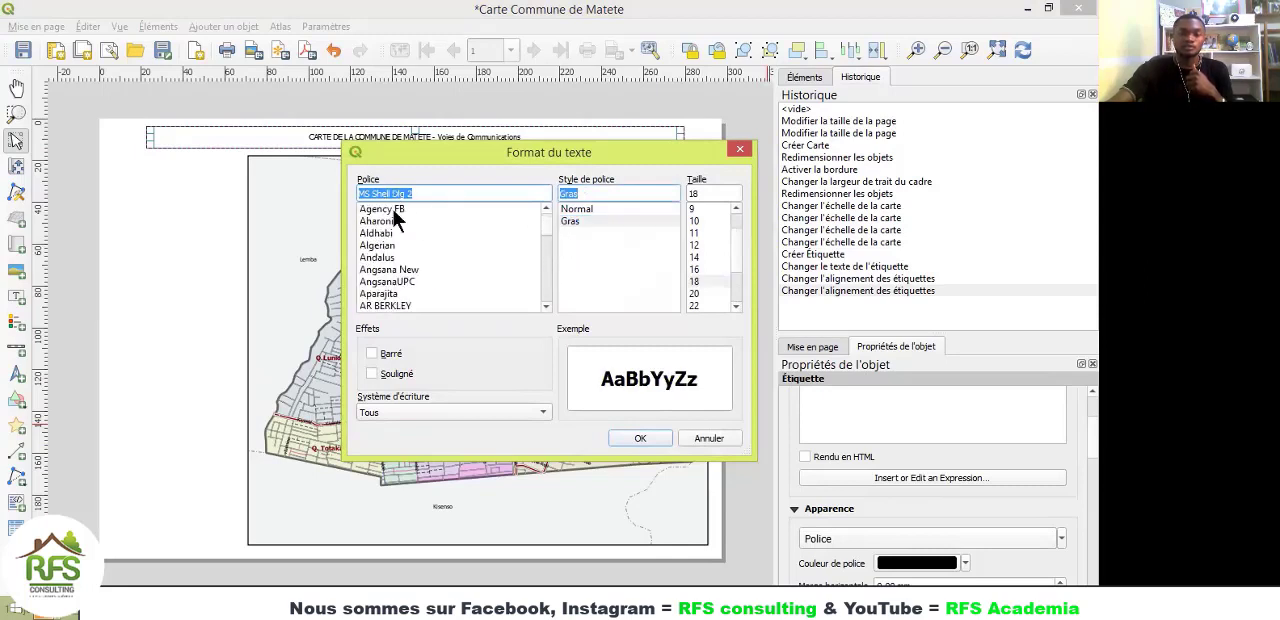
scroll(391, 283, "down", 5)
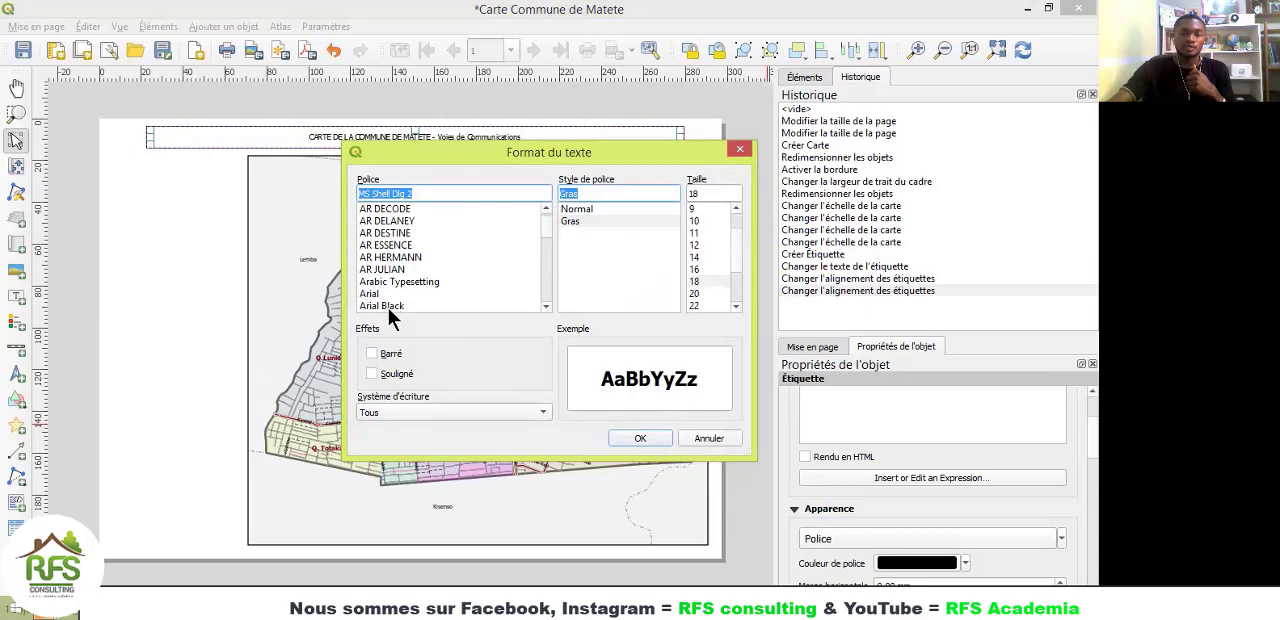
left_click(386, 305)
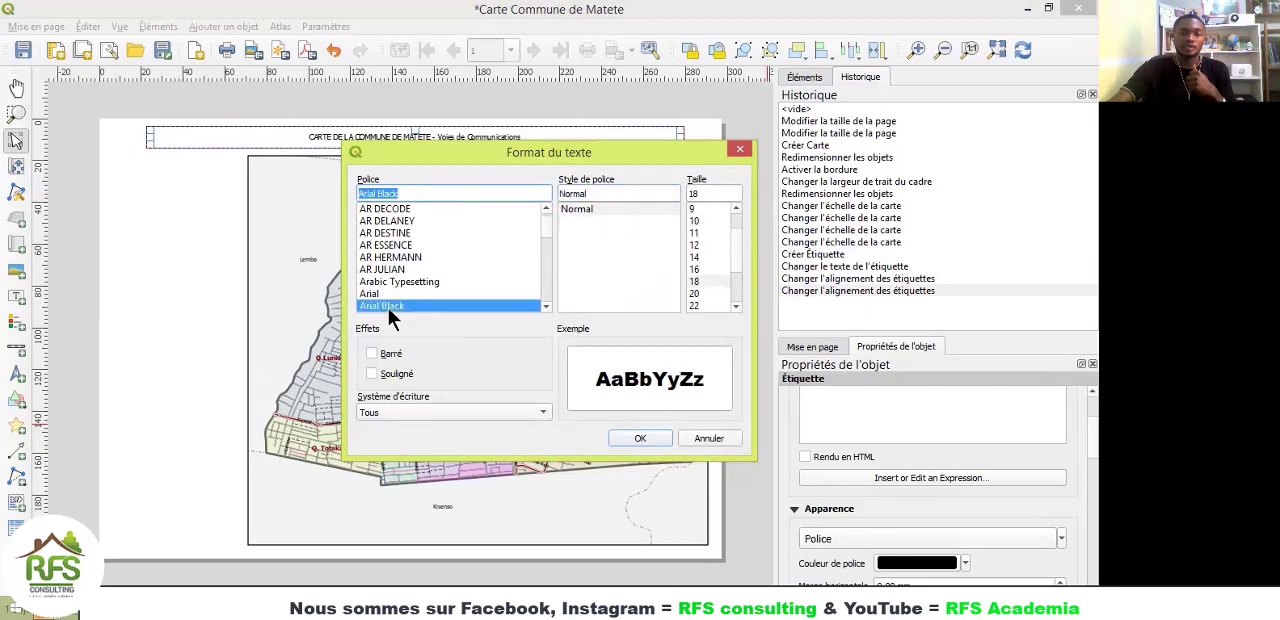
left_click(700, 269)
left_click(639, 439)
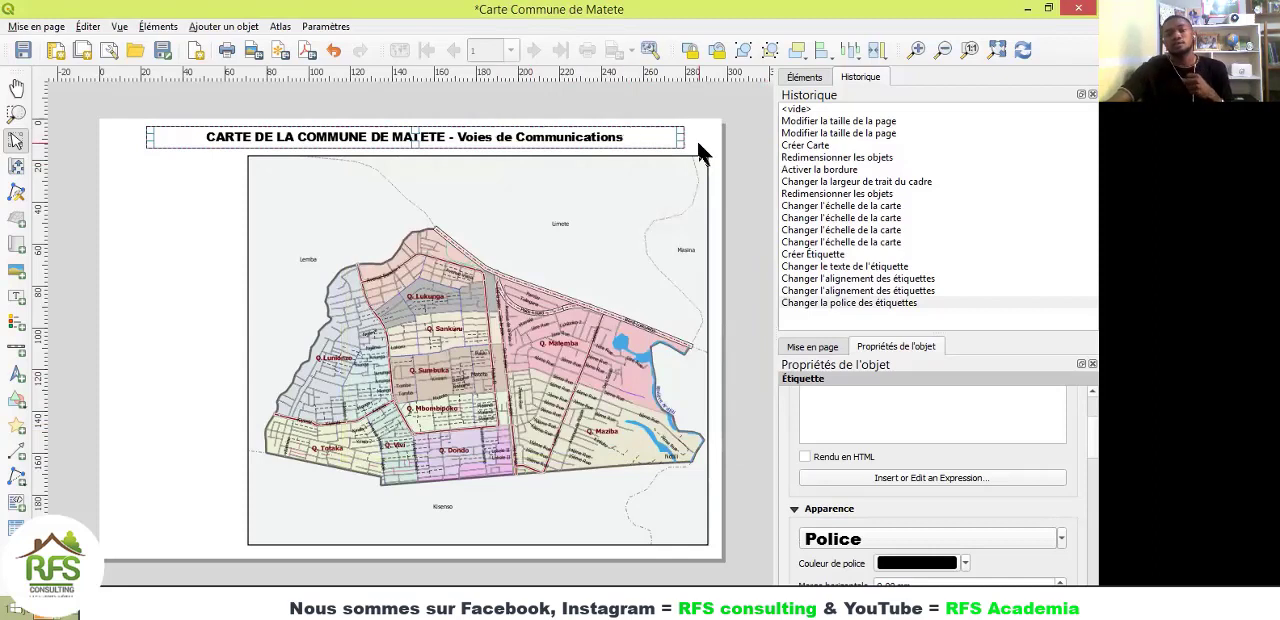
Step: Add a frame around the title label at the head of the page
left_click(745, 476)
left_click(497, 143)
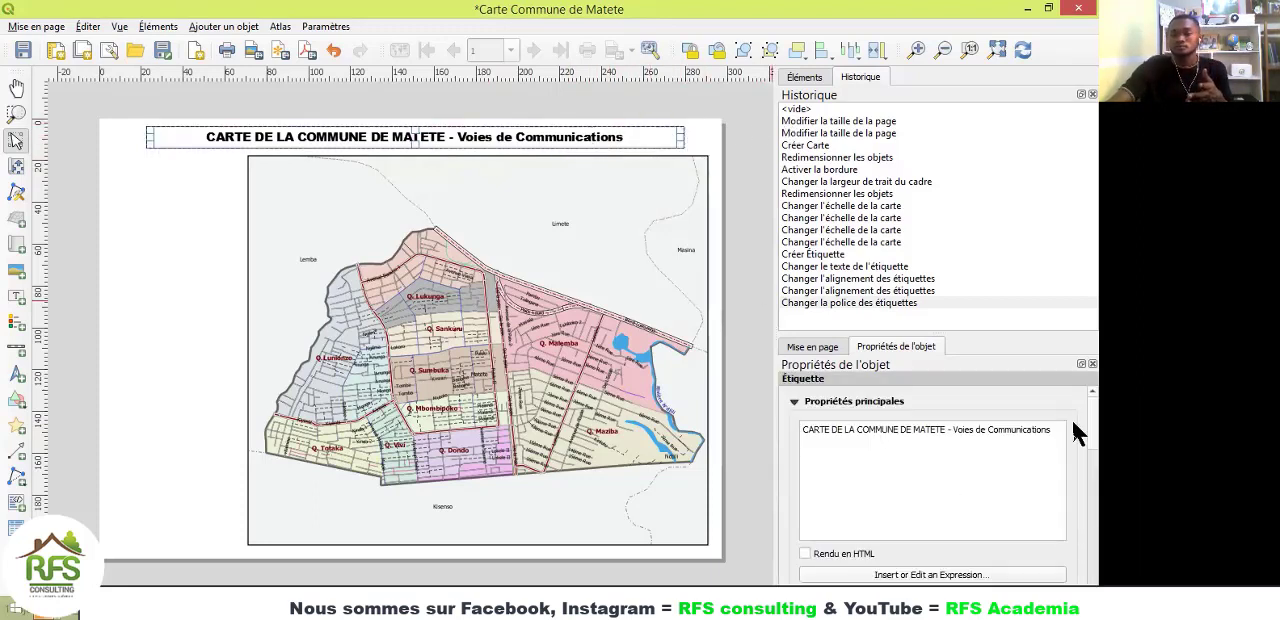
scroll(1074, 500, "down", 5)
scroll(1072, 504, "down", 1)
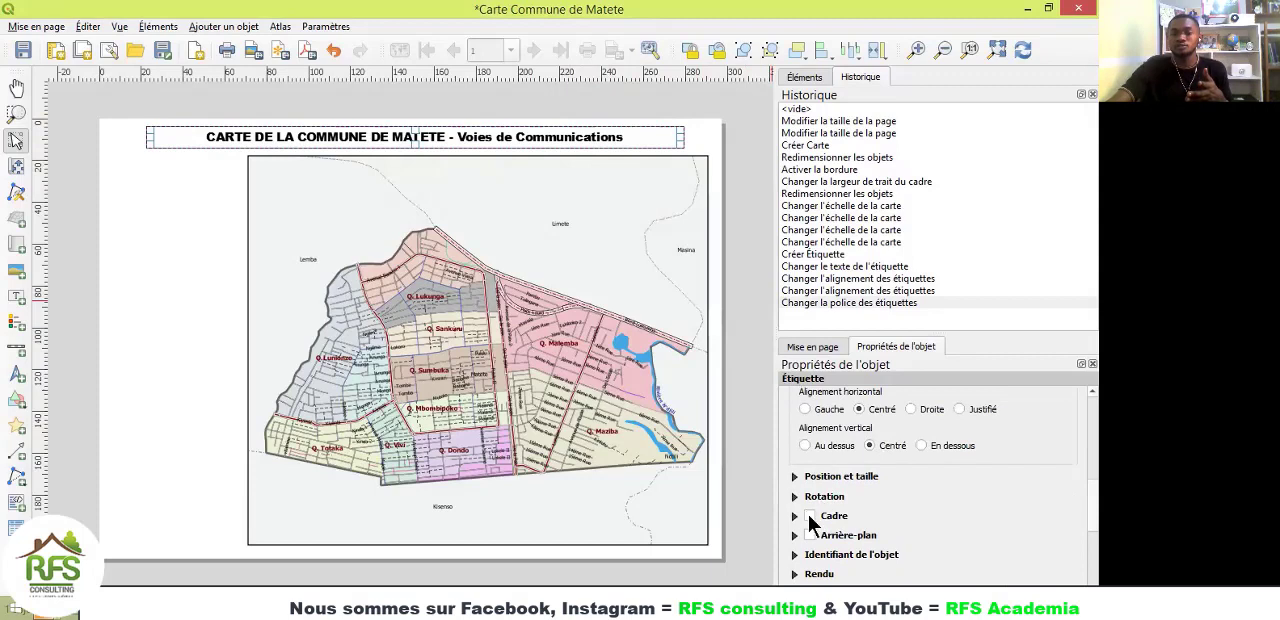
left_click(806, 510)
left_click(702, 135)
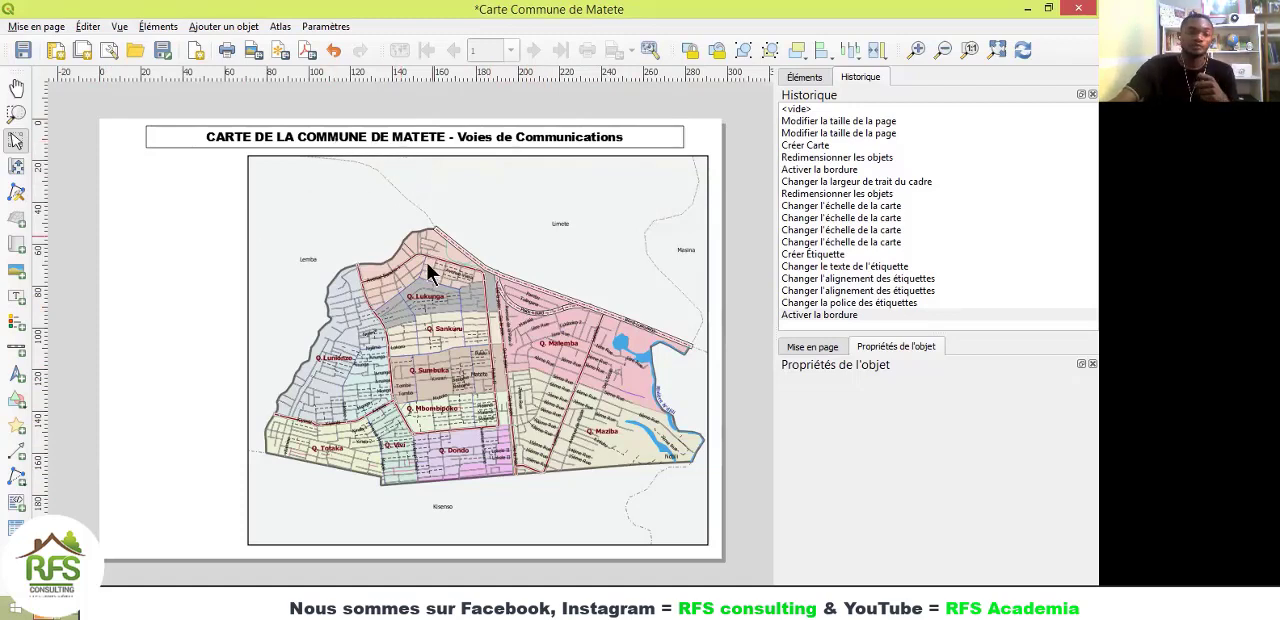
Step: Place a north arrow about 12 mm wide inside the map's upper-left corner, using the NorthArrow_02.svg symbol
left_click(17, 376)
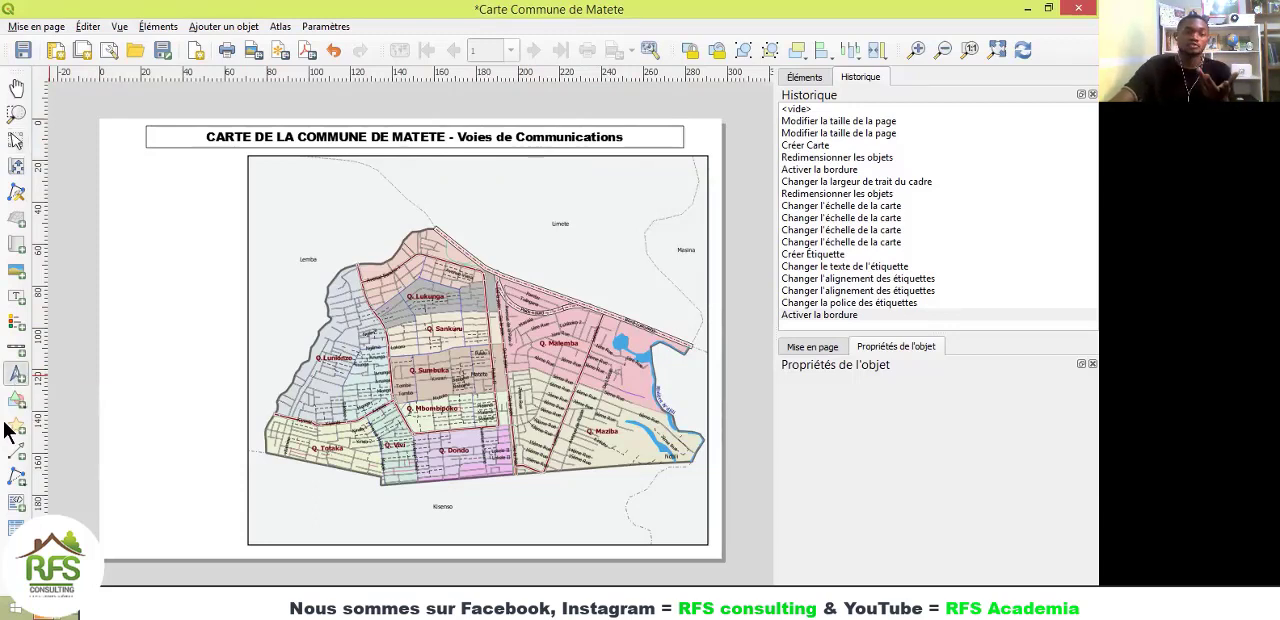
left_click_drag(266, 168, 292, 195)
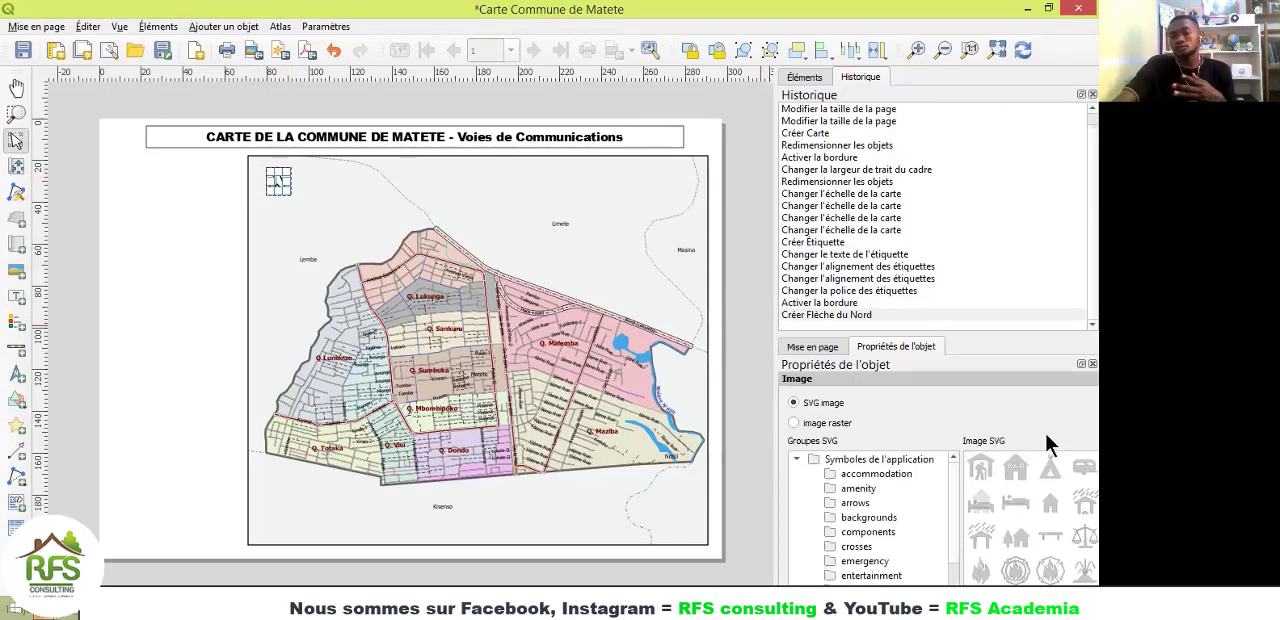
scroll(1052, 531, "down", 3)
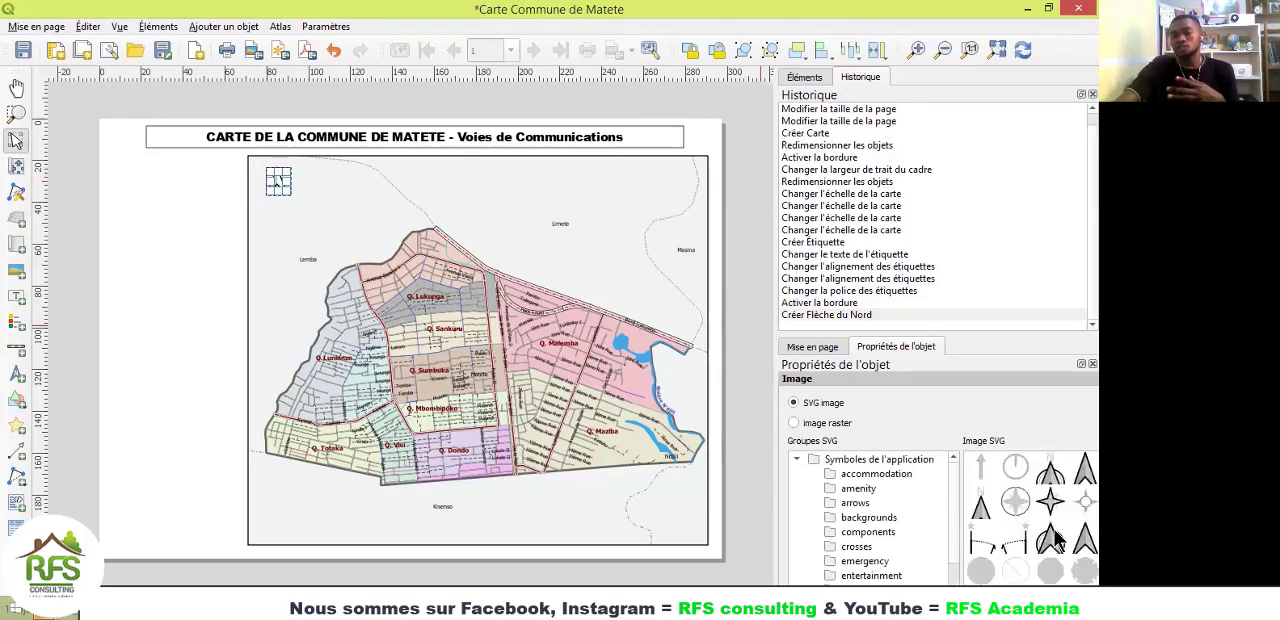
left_click(1053, 467)
left_click(295, 228)
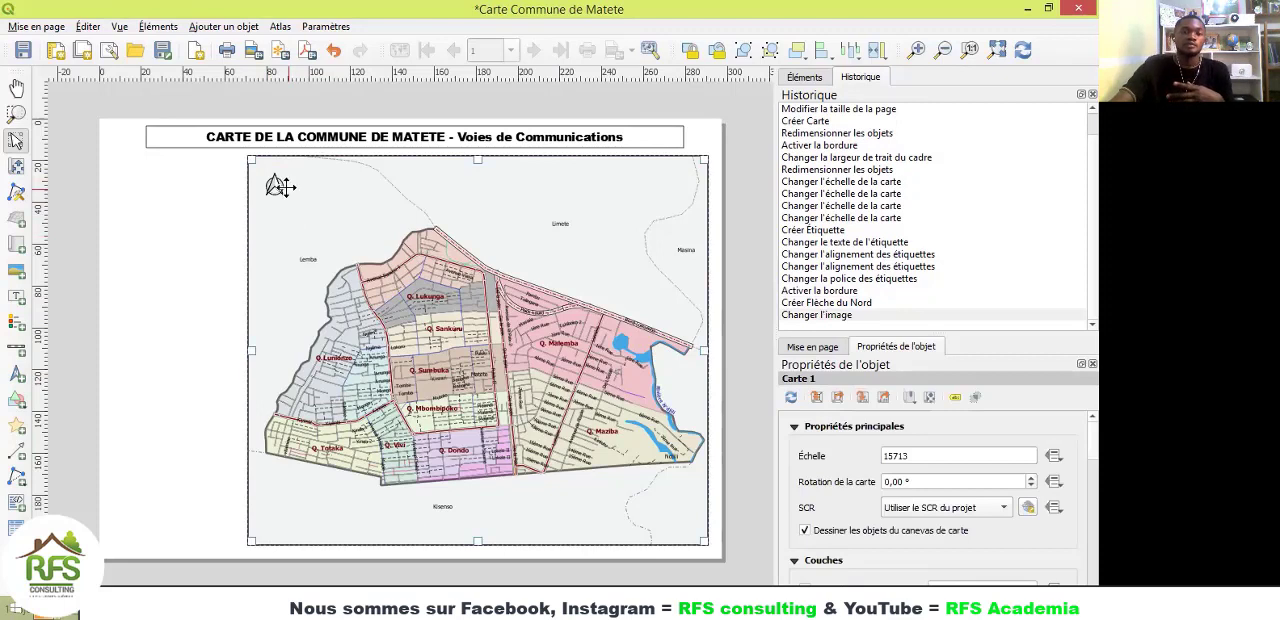
Step: Set the north arrow's fill colour to black and check its appearance up close
left_click(281, 187)
scroll(937, 405, "down", 4)
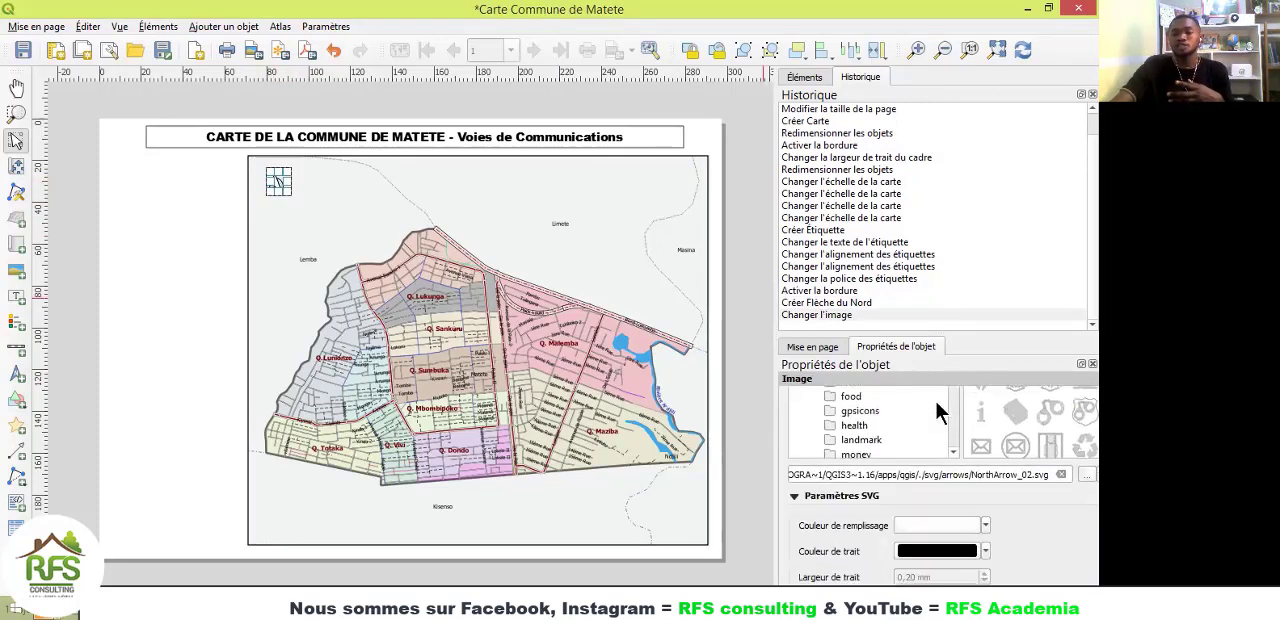
left_click(986, 528)
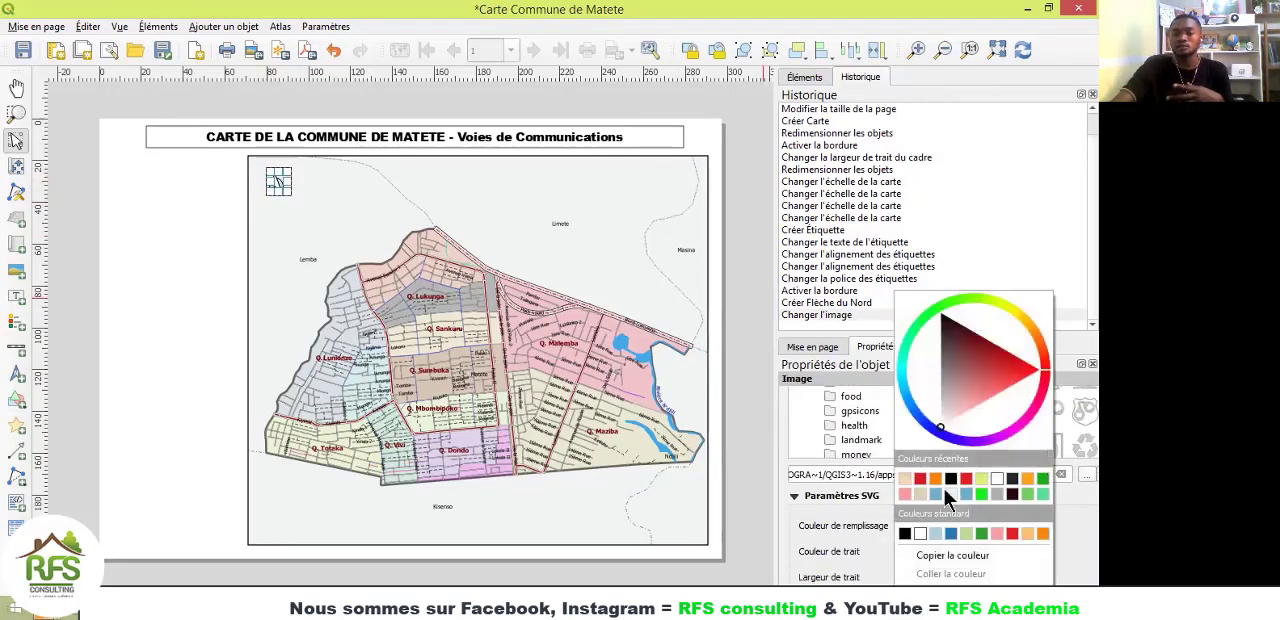
left_click(950, 476)
left_click(346, 193)
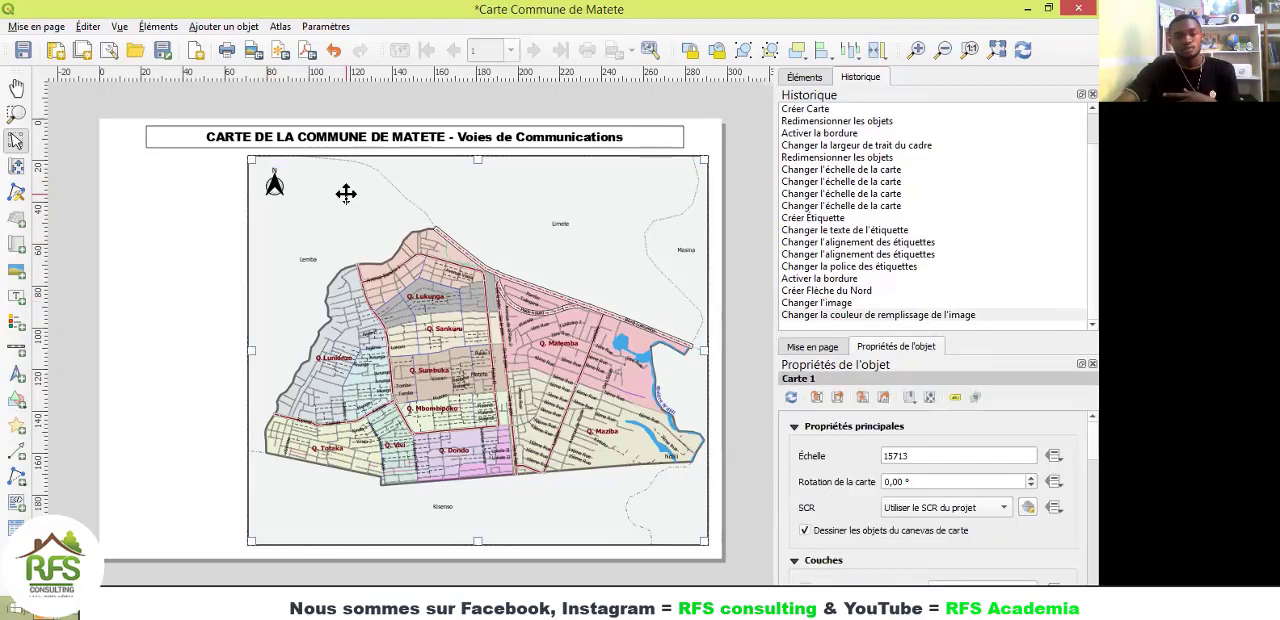
scroll(273, 180, "up", 3)
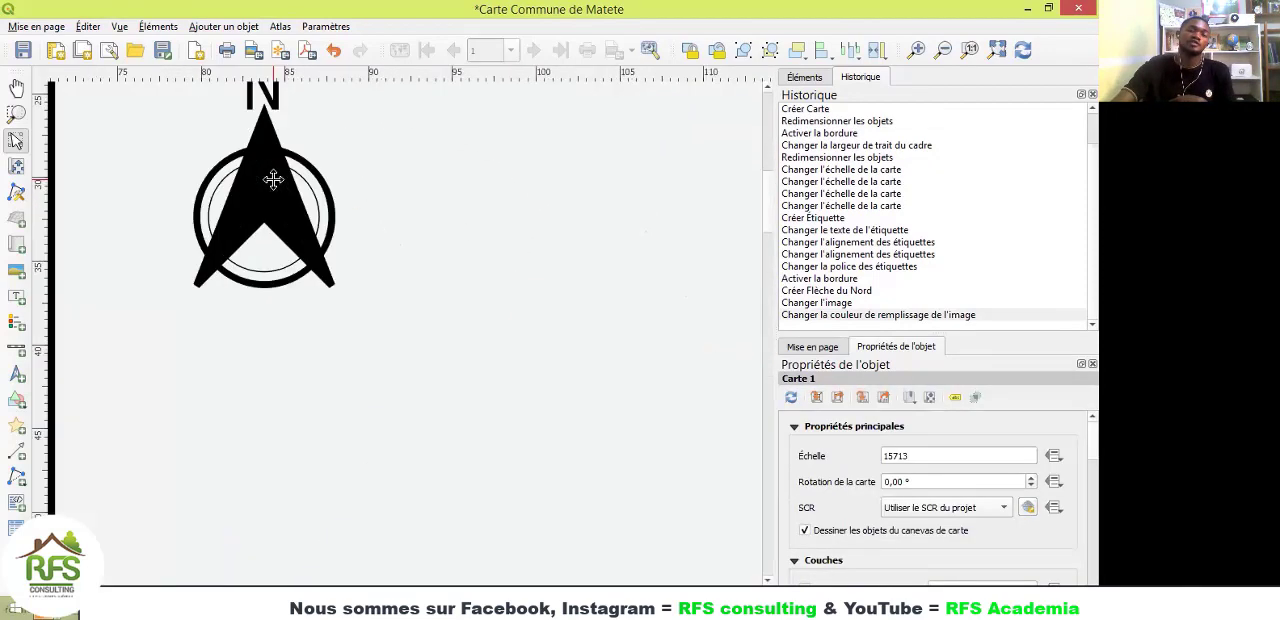
scroll(273, 178, "down", 2)
scroll(290, 182, "down", 1)
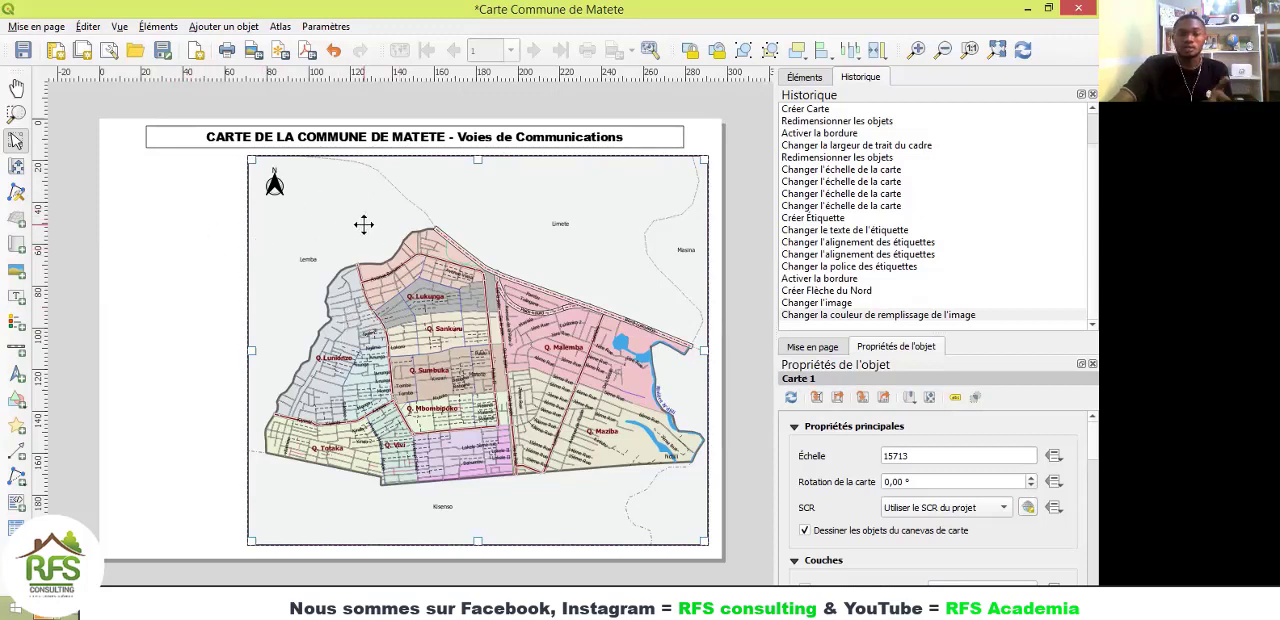
Step: Insert the raster image Localisation RDC_Kin.jpg, about 60 mm wide, in the blank area beside the map's upper-left corner
left_click(16, 274)
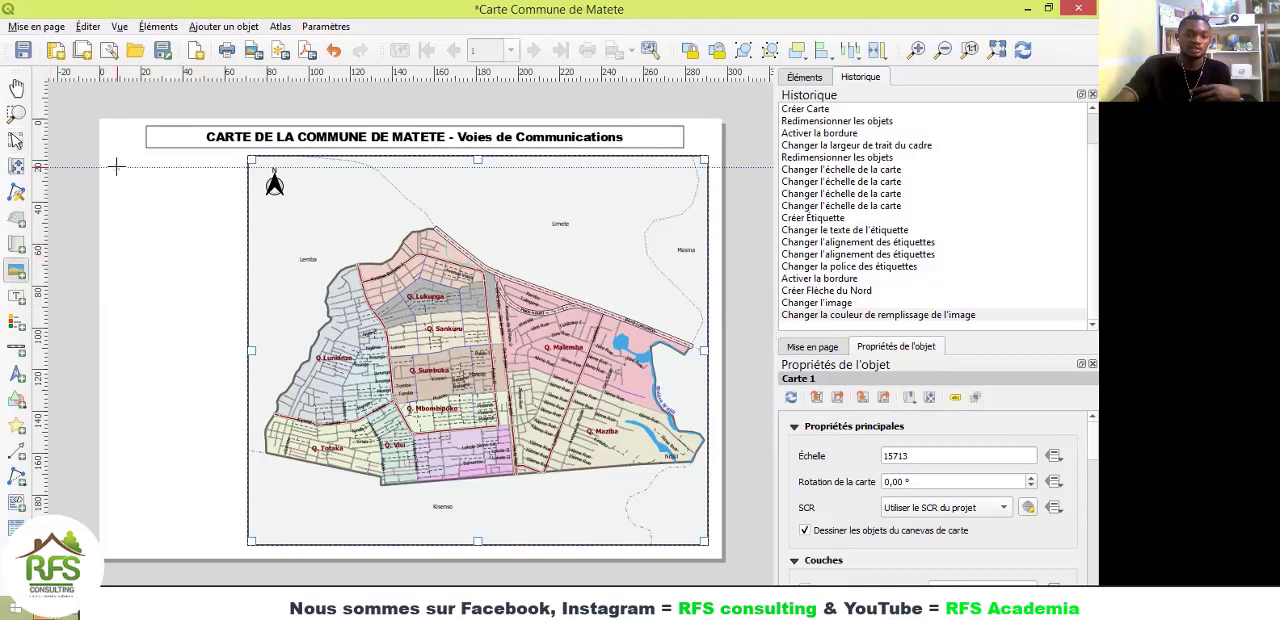
left_click_drag(111, 163, 237, 277)
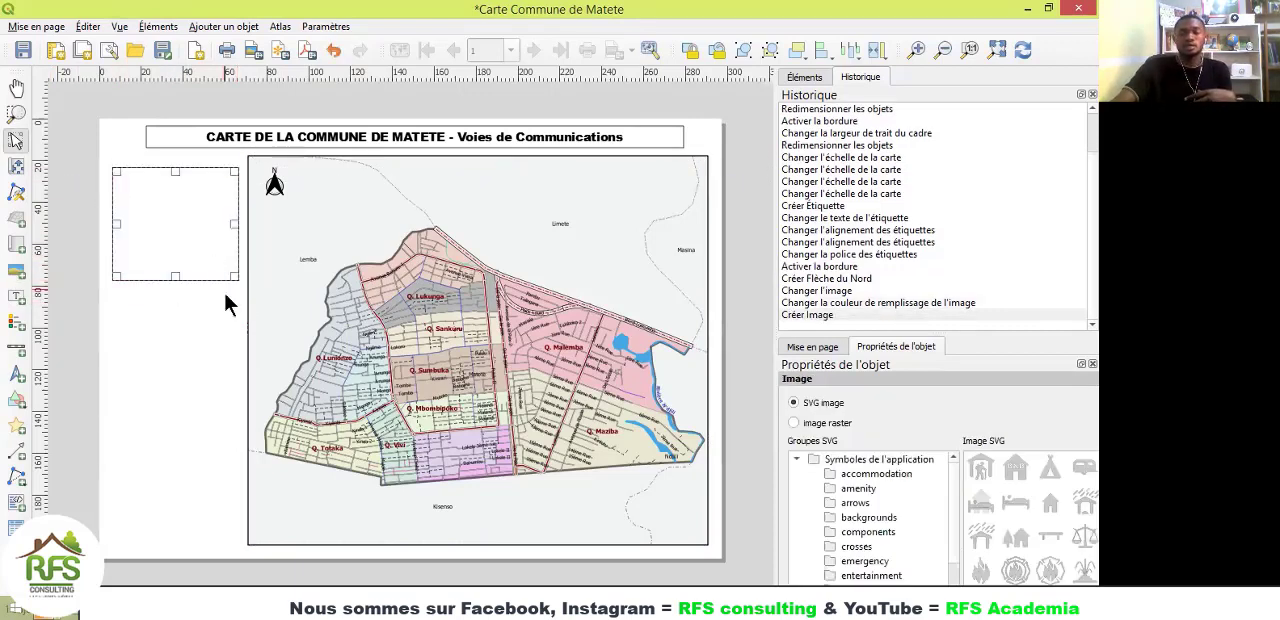
left_click(794, 423)
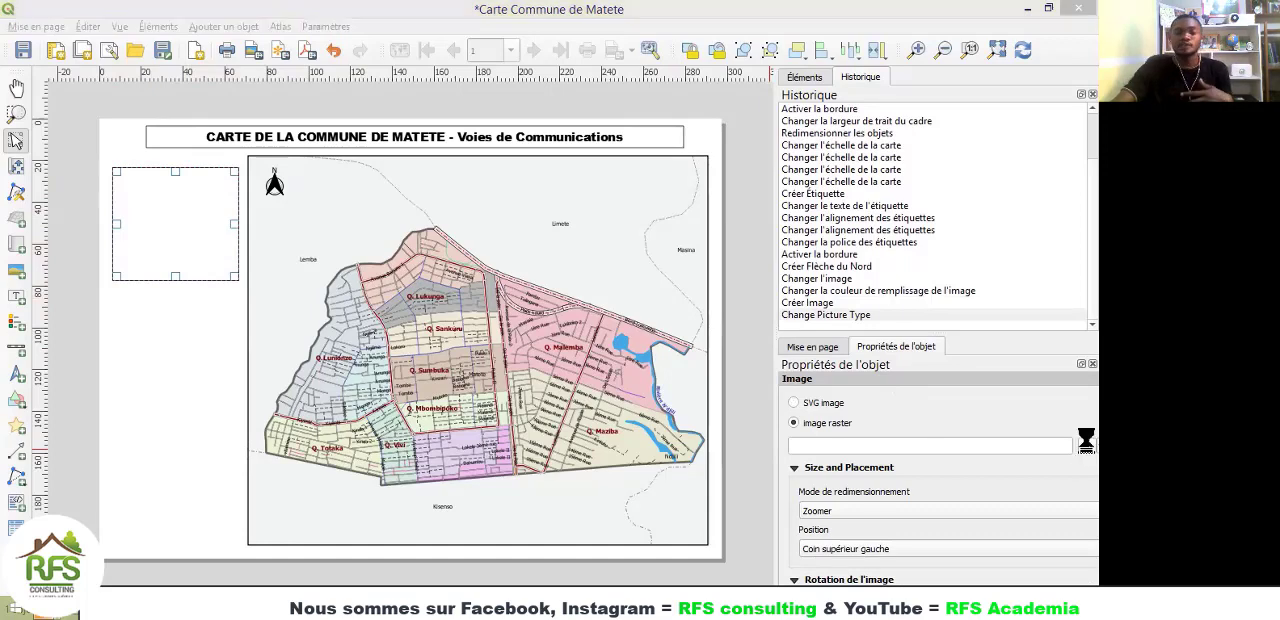
key("Return")
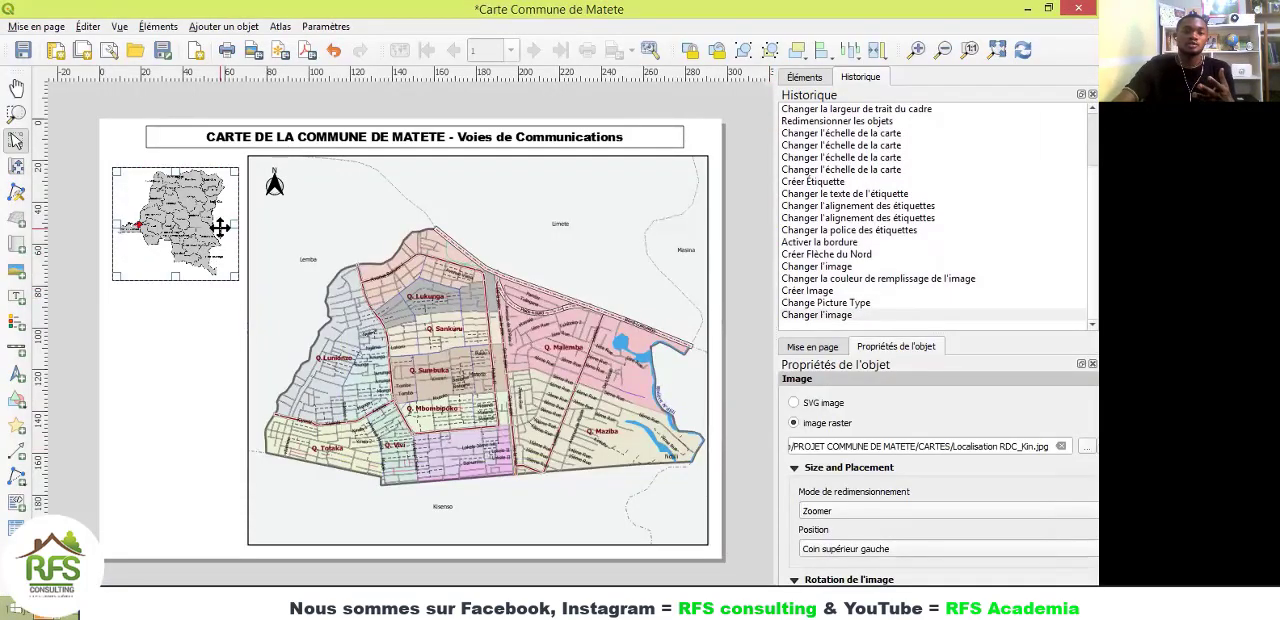
Step: Narrow the location image slightly, give it a frame, and move it up level with the map's top edge
left_click_drag(238, 232, 236, 226)
scroll(845, 468, "down", 6)
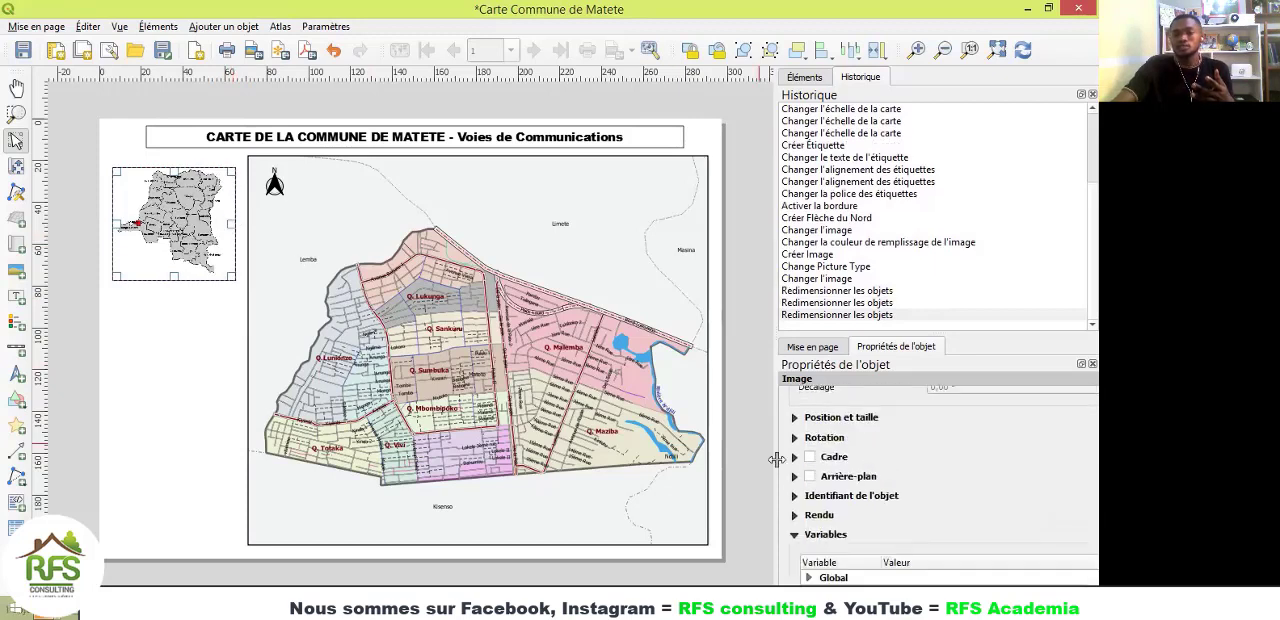
left_click(810, 457)
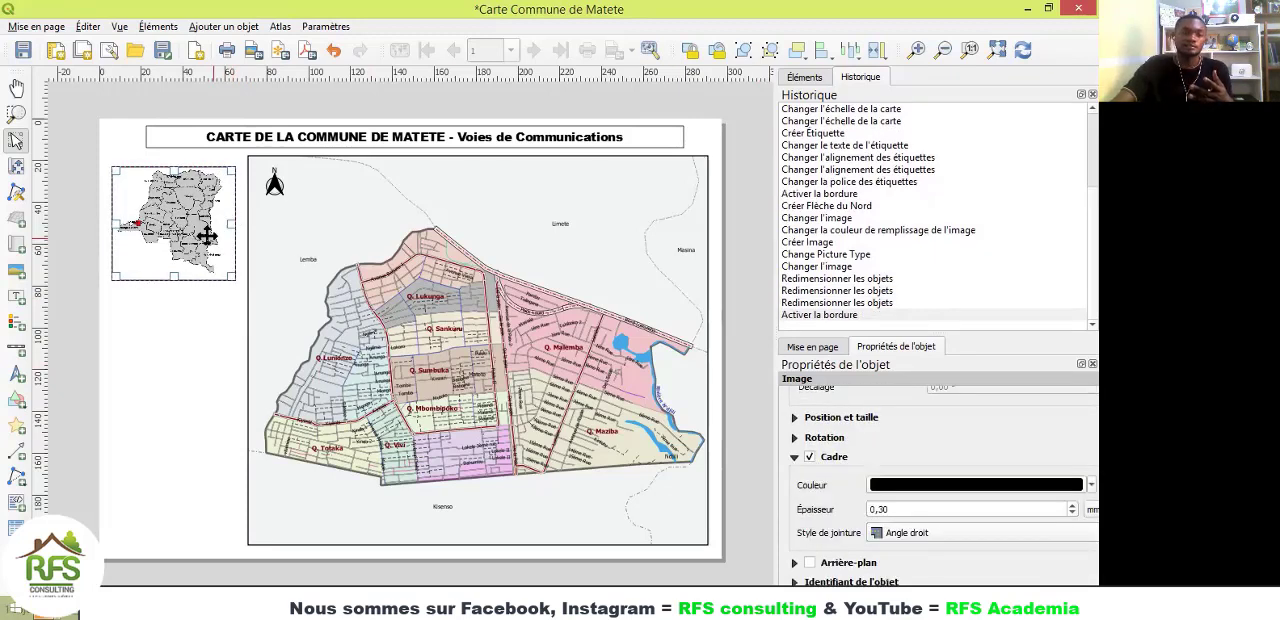
left_click_drag(206, 235, 204, 224)
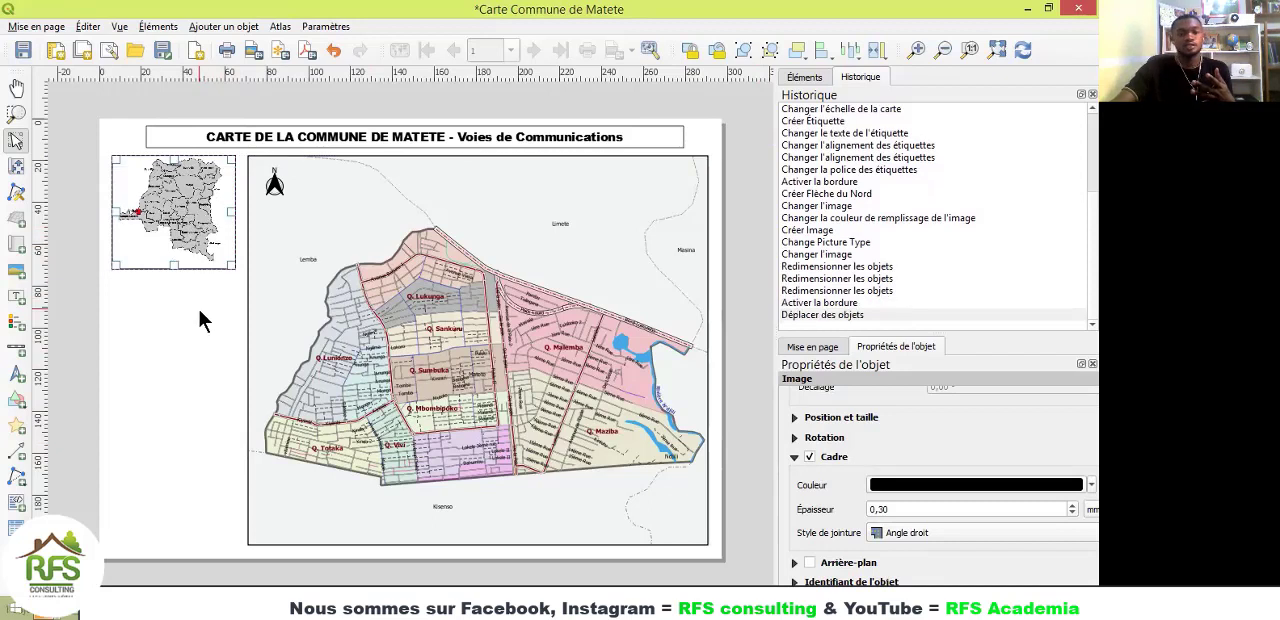
left_click(197, 305)
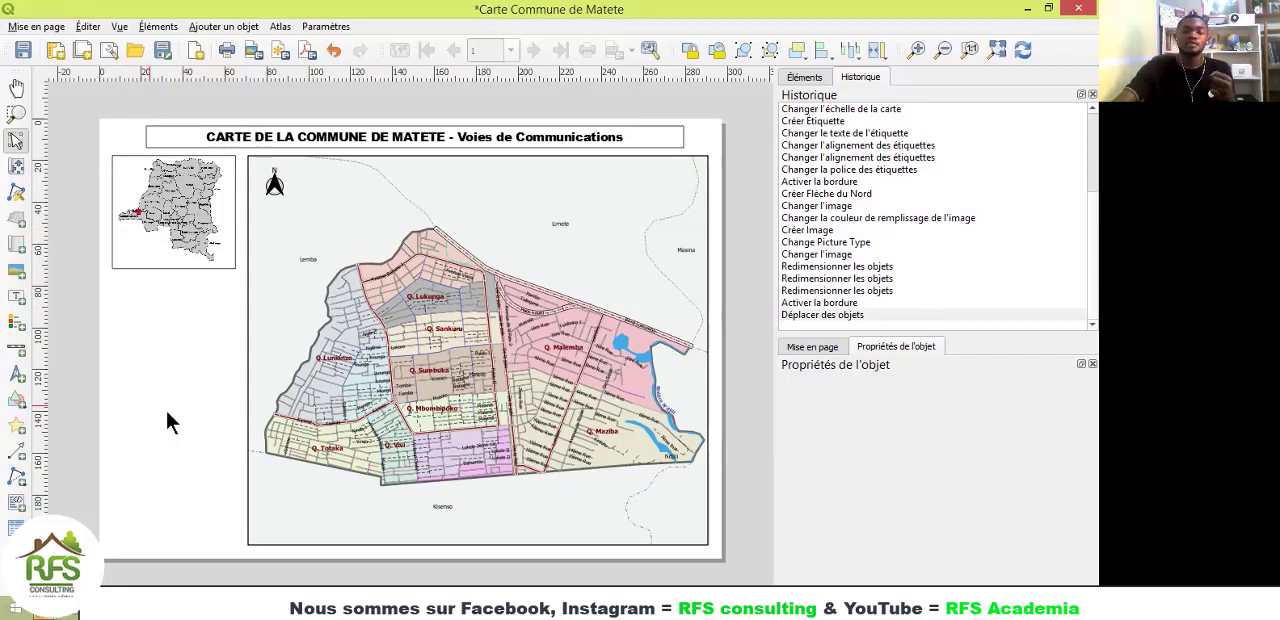
Step: Add a scale bar for the map in the lower-left corner of the page
left_click(18, 350)
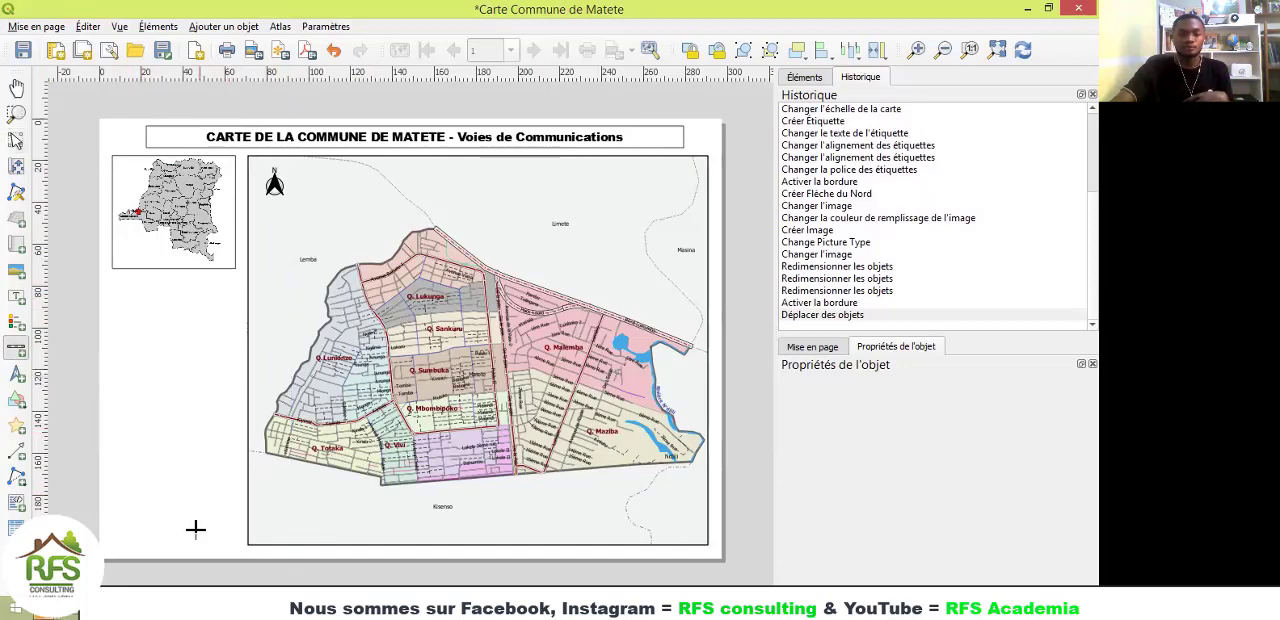
left_click_drag(119, 528, 167, 530)
left_click(178, 457)
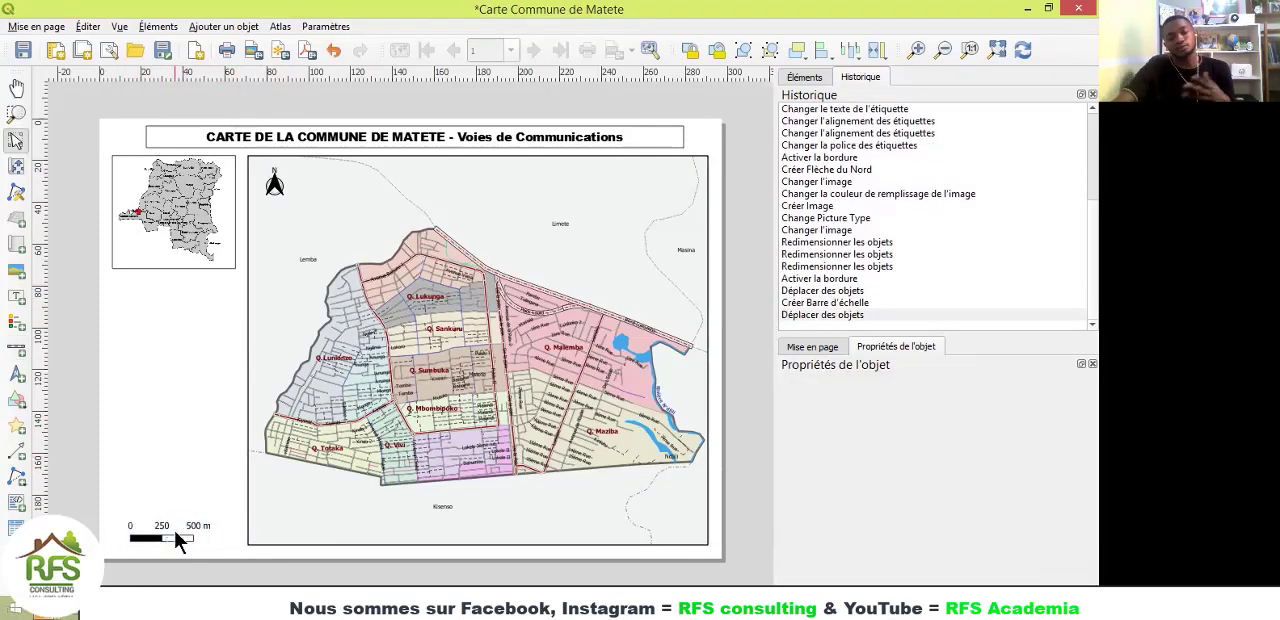
Step: Try the scale bar's Boîte double style, and set its style to Repères au-dessus de la ligne
left_click(174, 531)
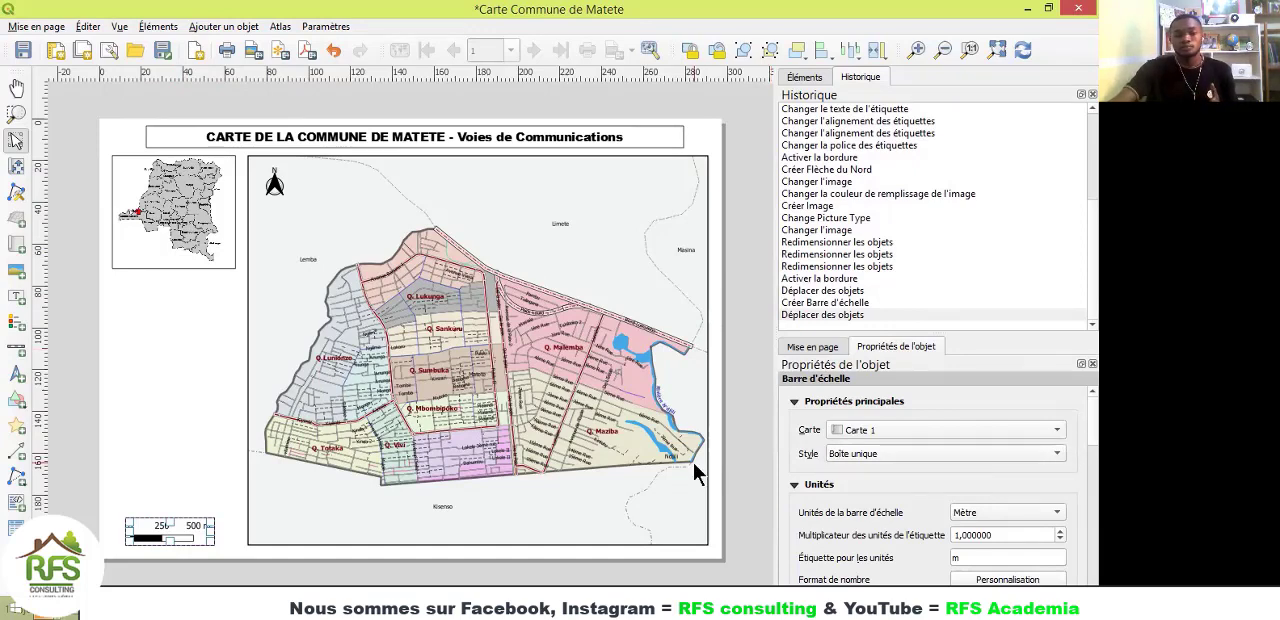
scroll(140, 560, "up", 2)
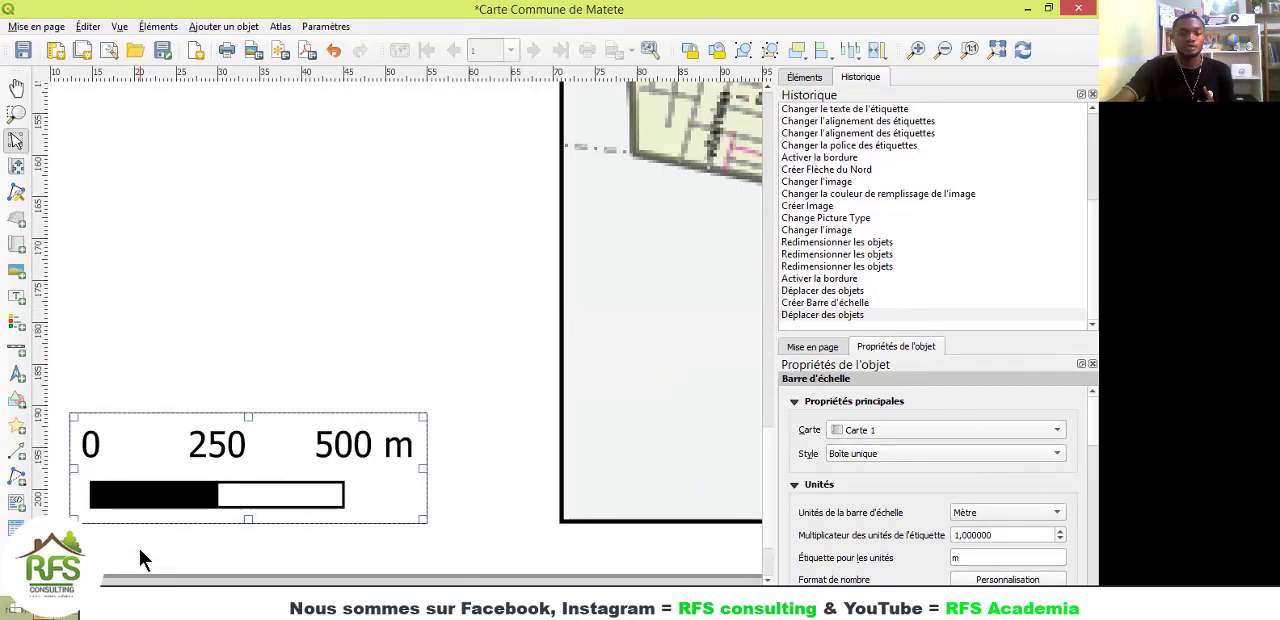
left_click(854, 455)
left_click(858, 468)
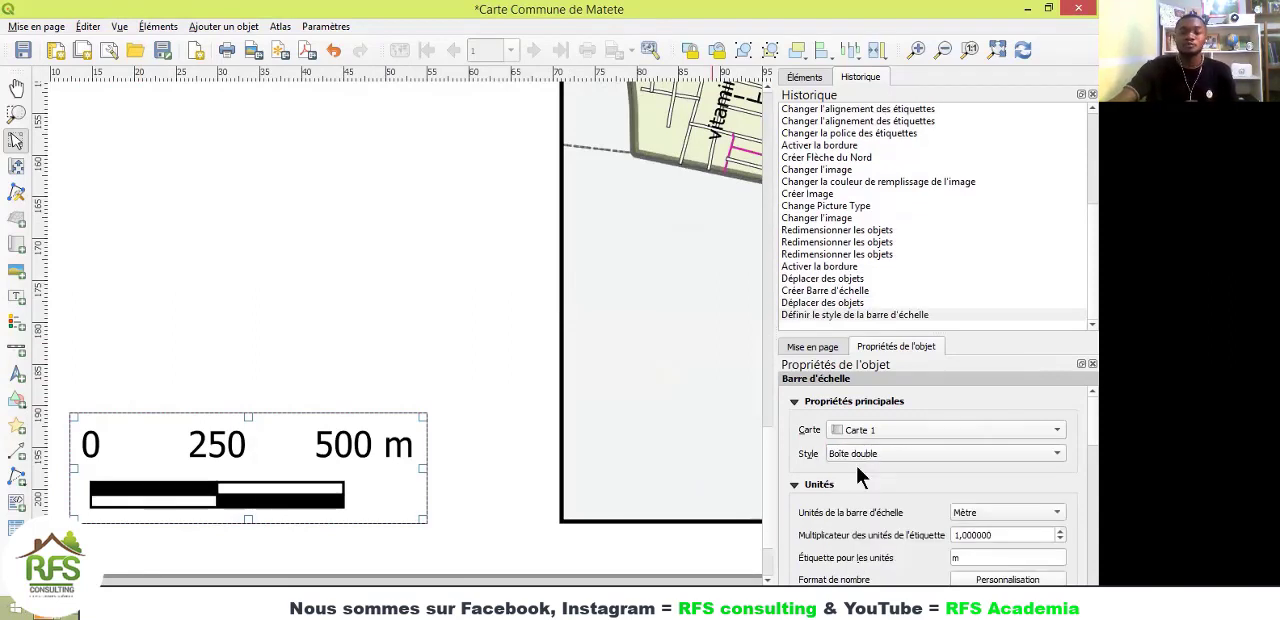
left_click(857, 456)
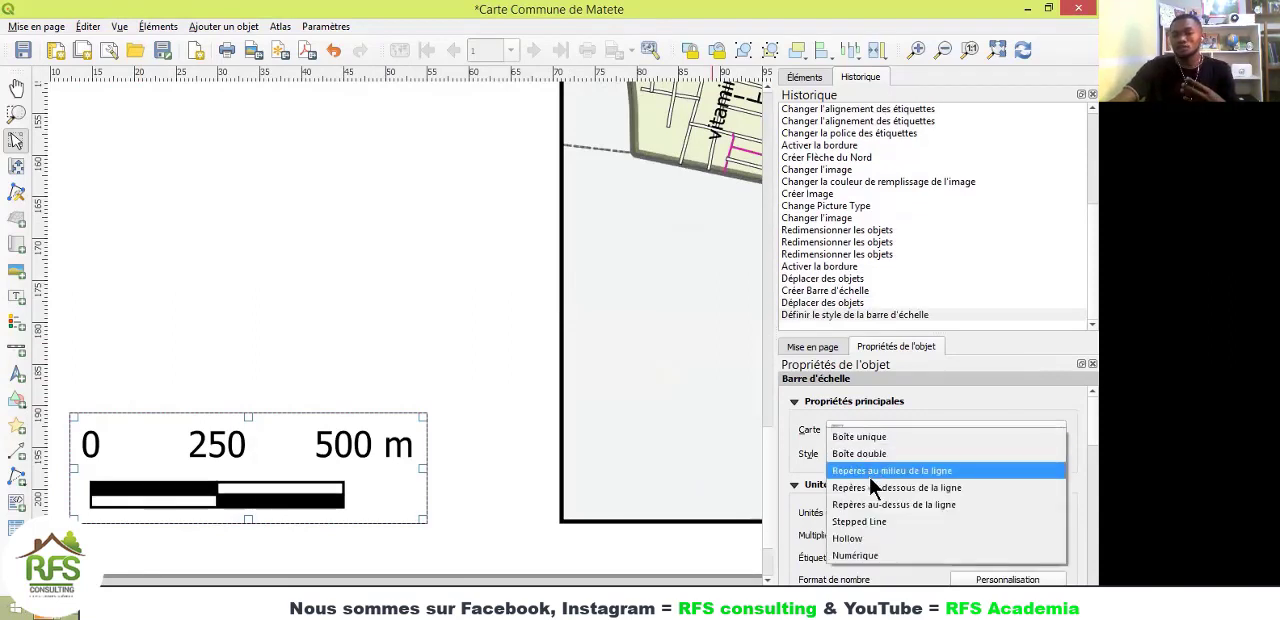
left_click(870, 505)
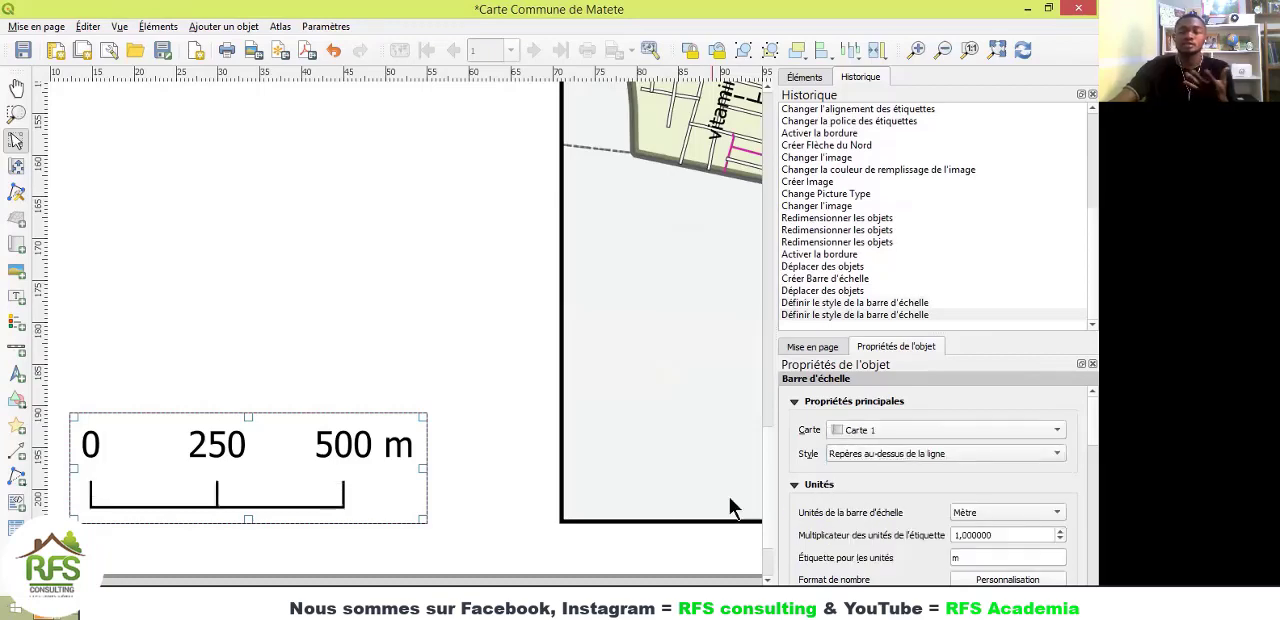
left_click(499, 442)
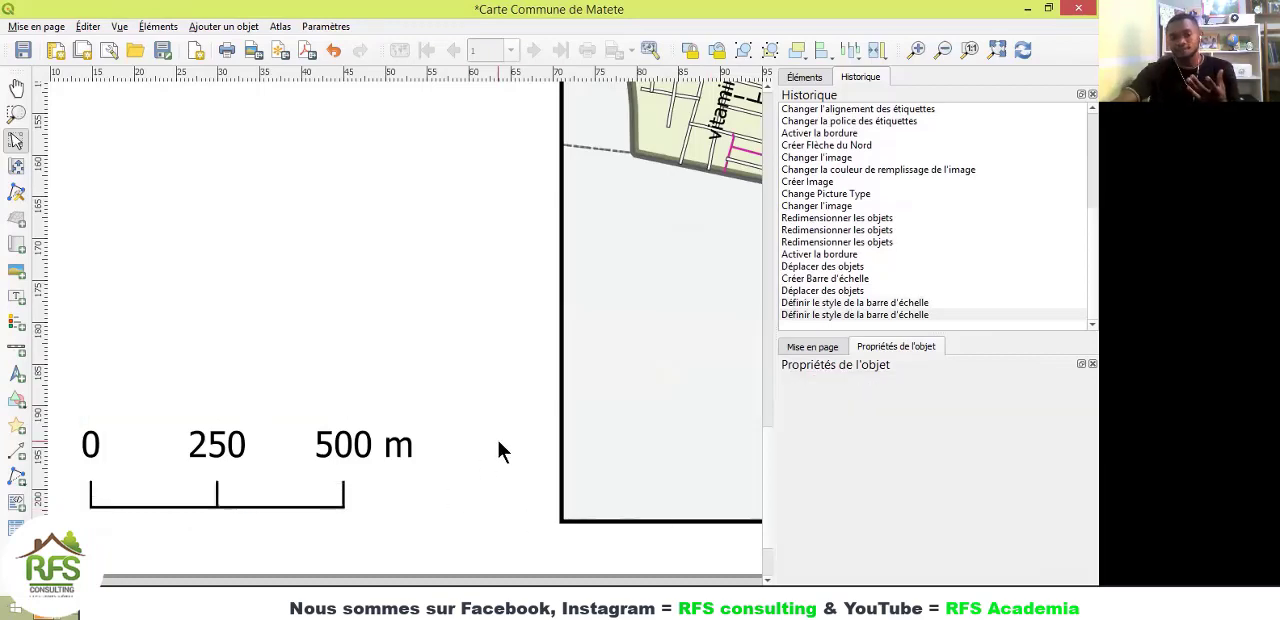
scroll(498, 445, "down", 4)
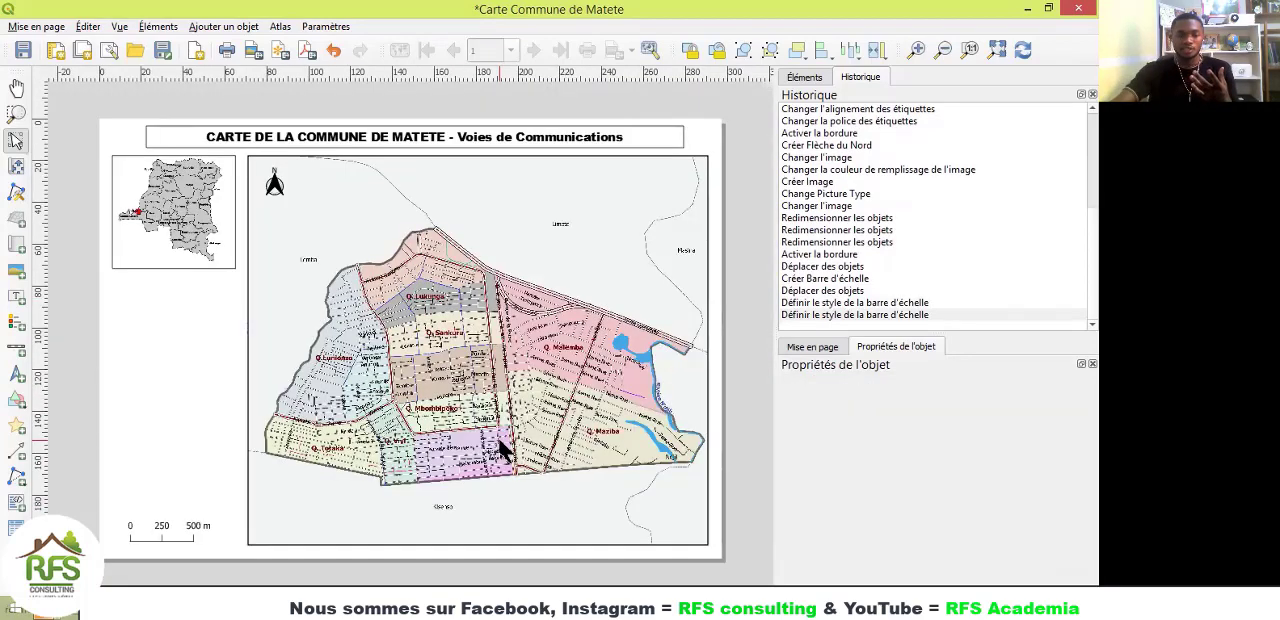
Step: Try placing the scale bar's labels at Au dessous des segments, and return them to Au dessus des segments
left_click(183, 532)
scroll(145, 532, "up", 4)
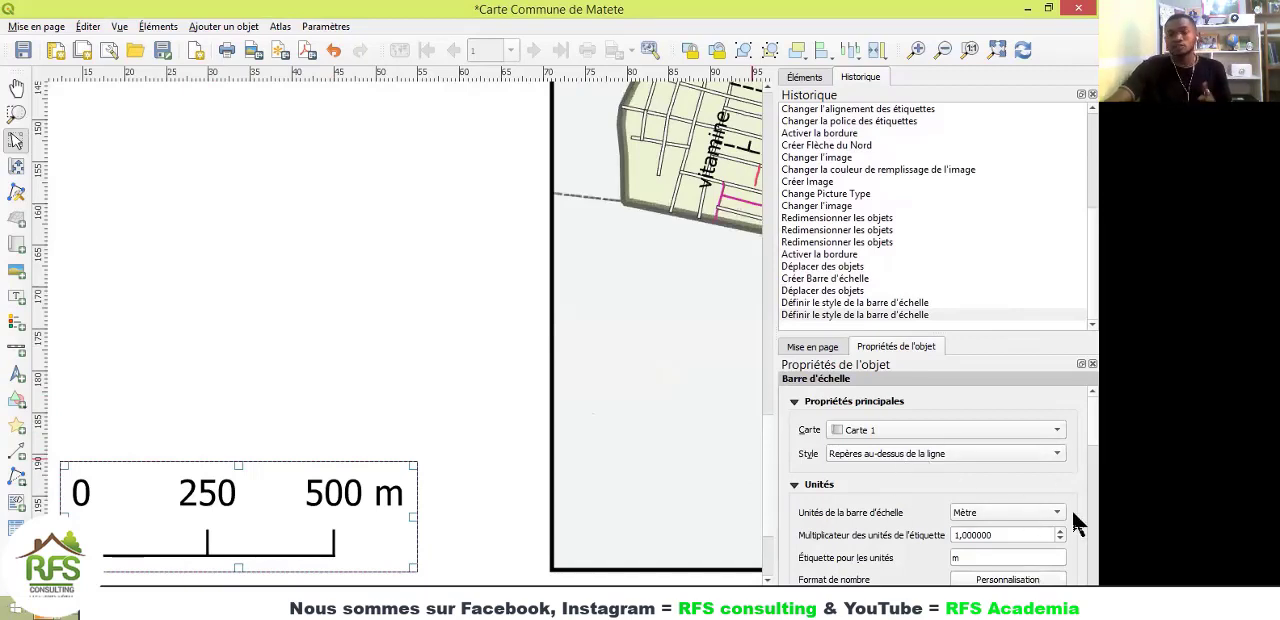
scroll(1072, 419, "down", 10)
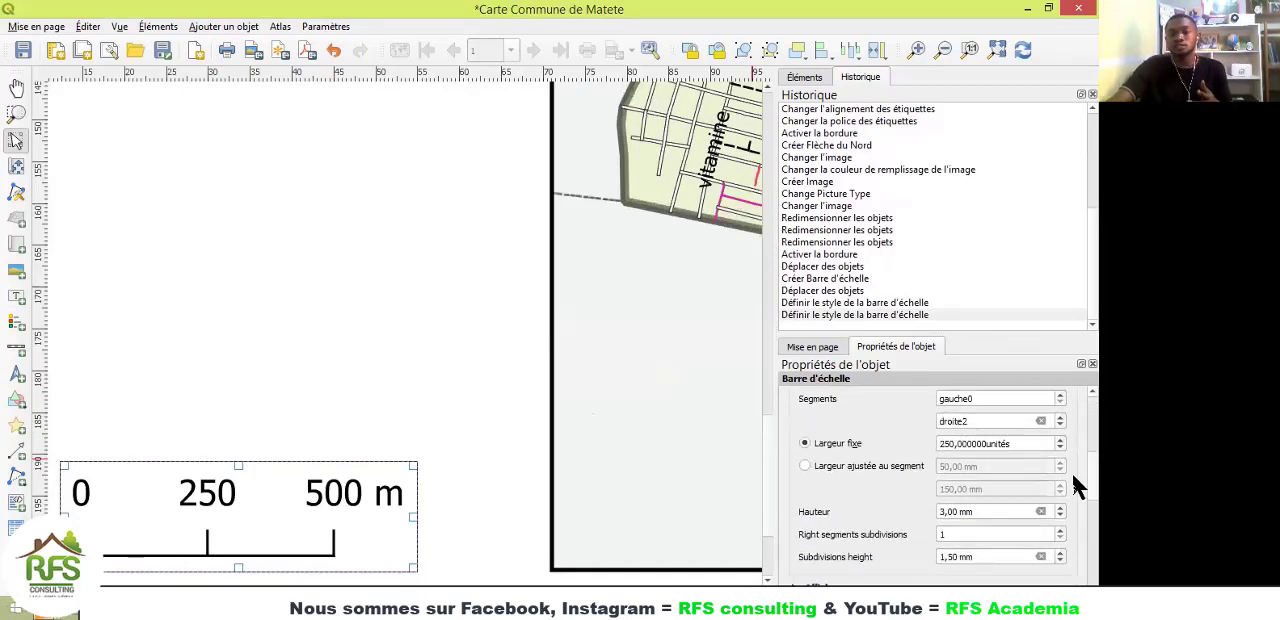
scroll(1072, 508, "down", 1)
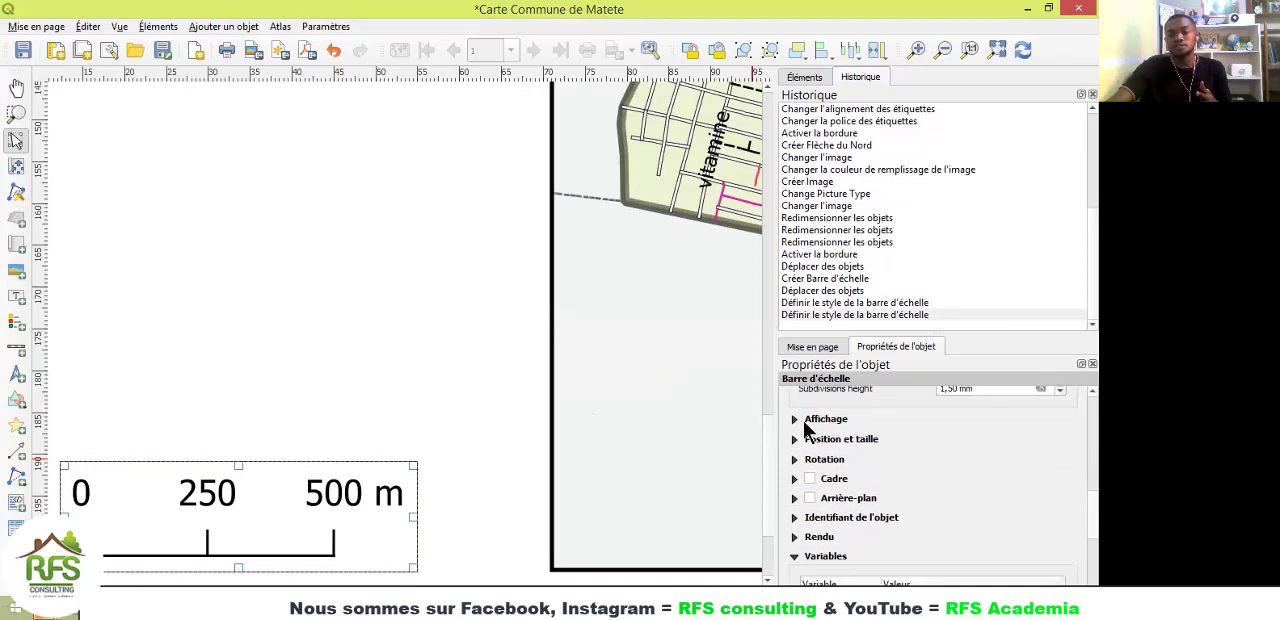
left_click(802, 418)
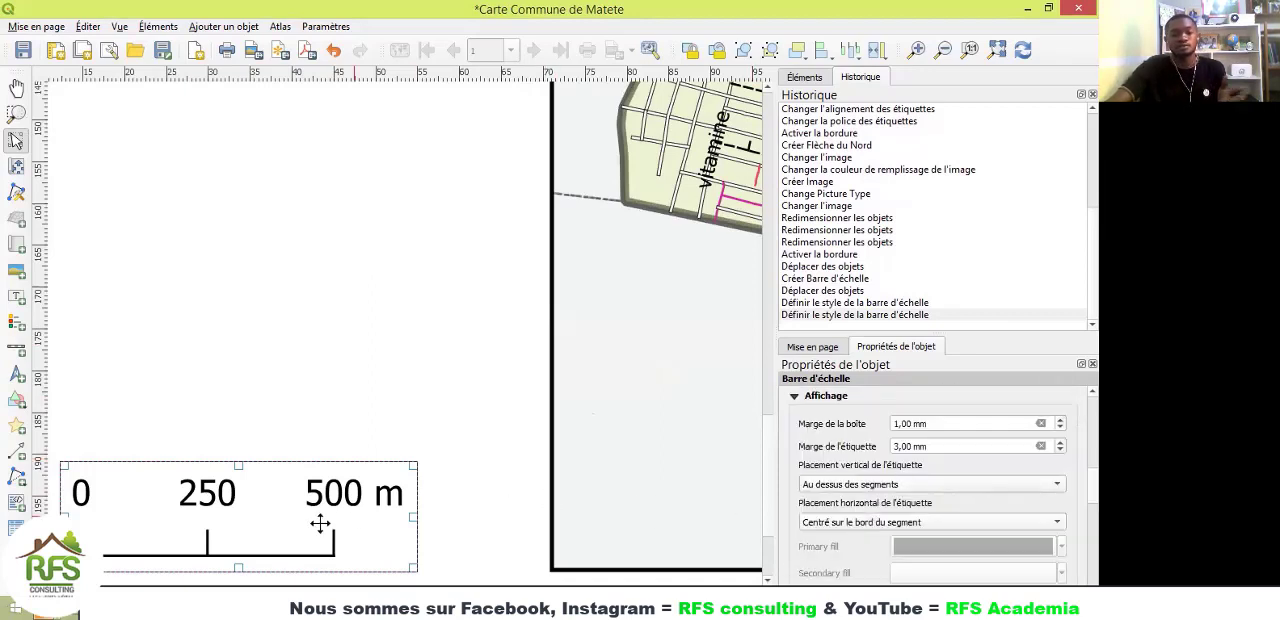
left_click(862, 485)
left_click(866, 500)
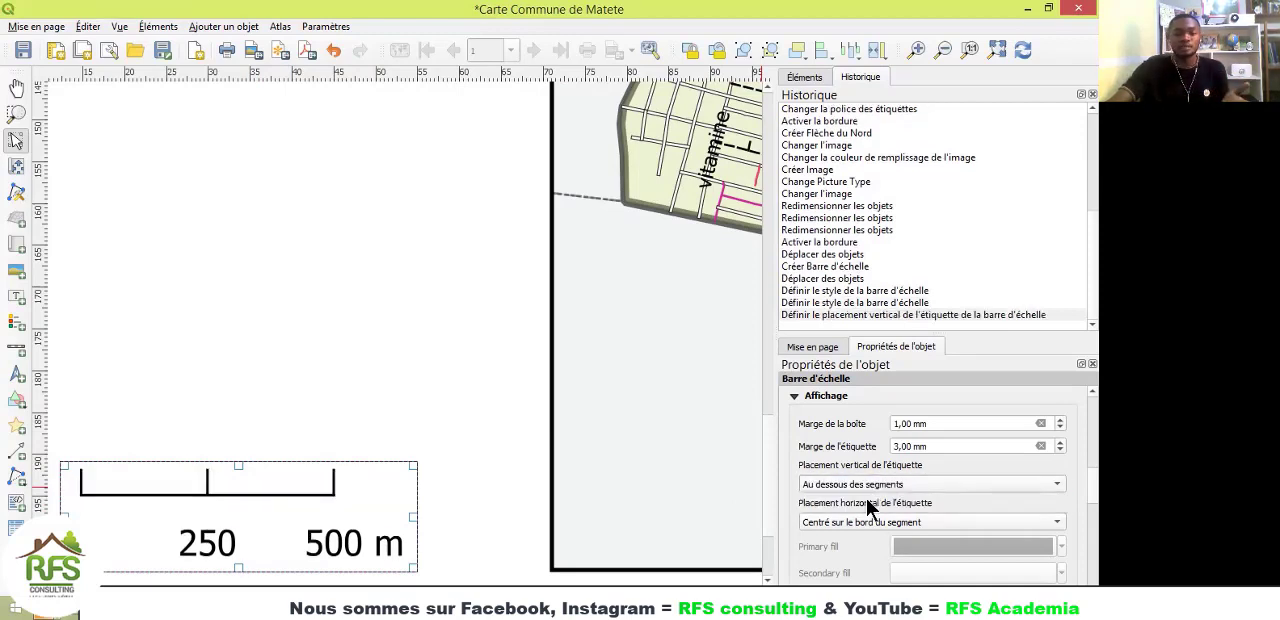
left_click(880, 486)
left_click(877, 467)
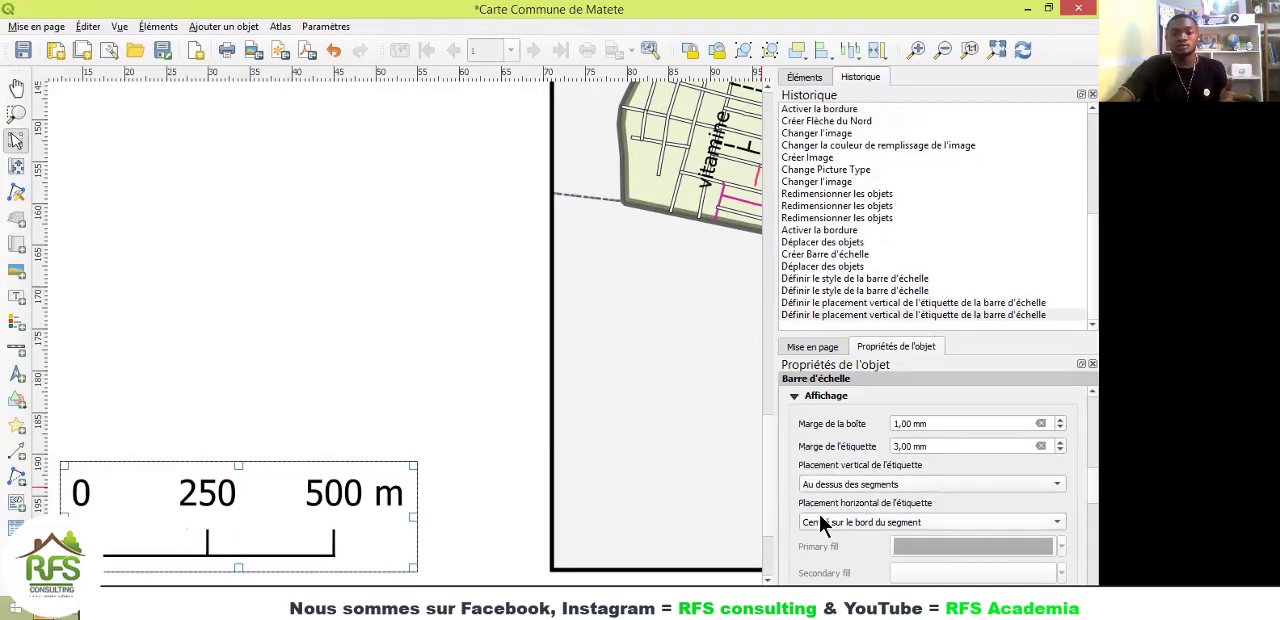
Step: Add a legend to the page in the empty strip between the location image and the scale bar
left_click(280, 378)
scroll(338, 415, "down", 1)
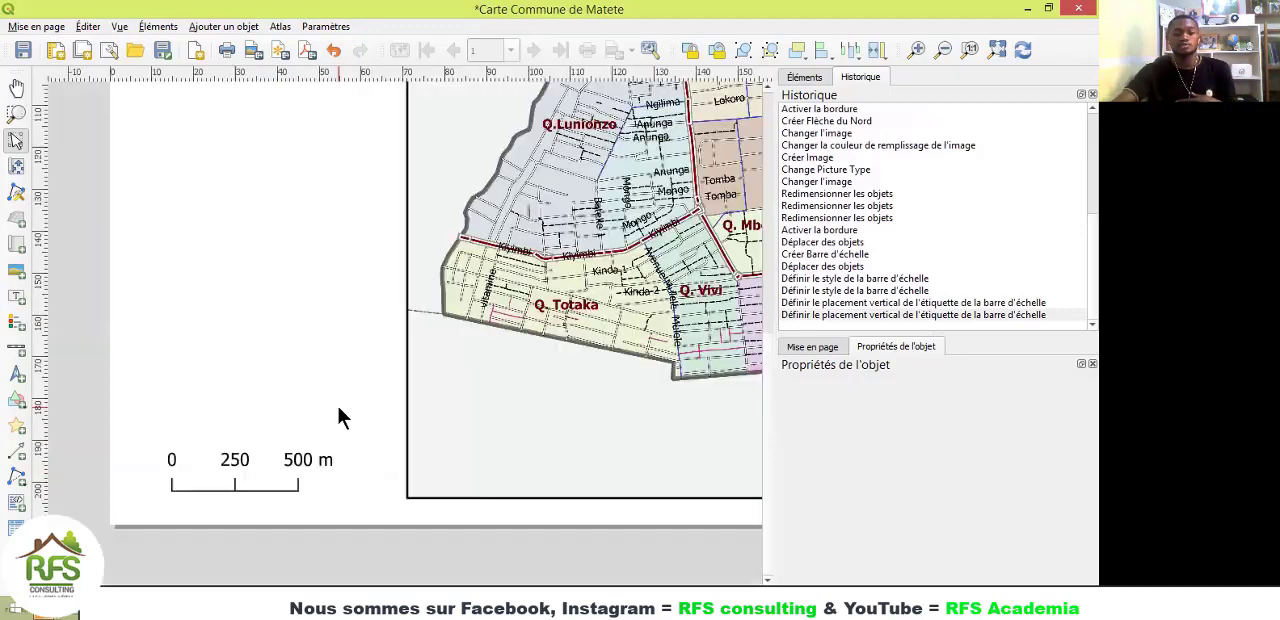
scroll(338, 415, "down", 1)
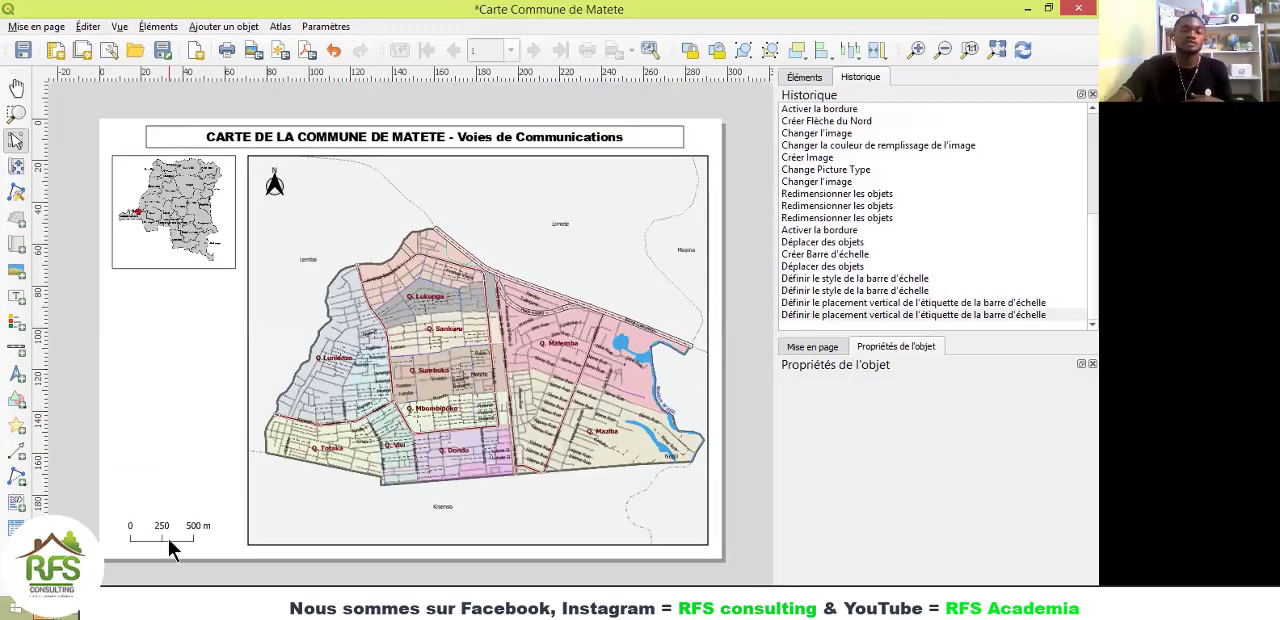
left_click(15, 330)
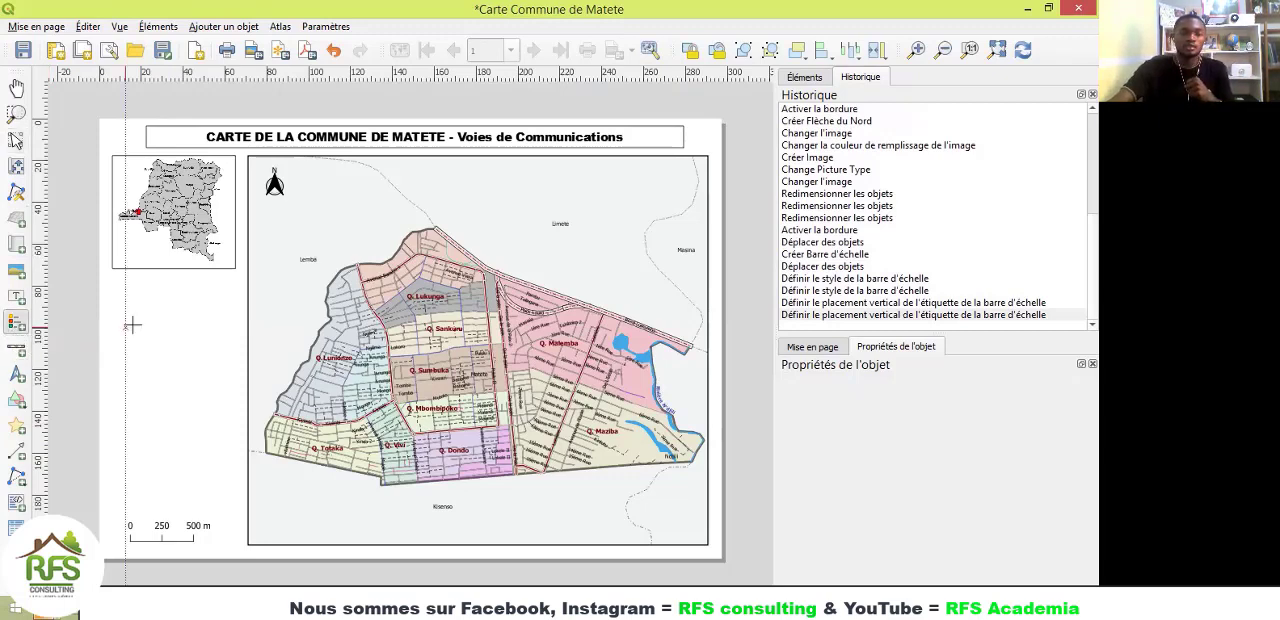
left_click_drag(111, 287, 232, 498)
left_click_drag(231, 507, 232, 506)
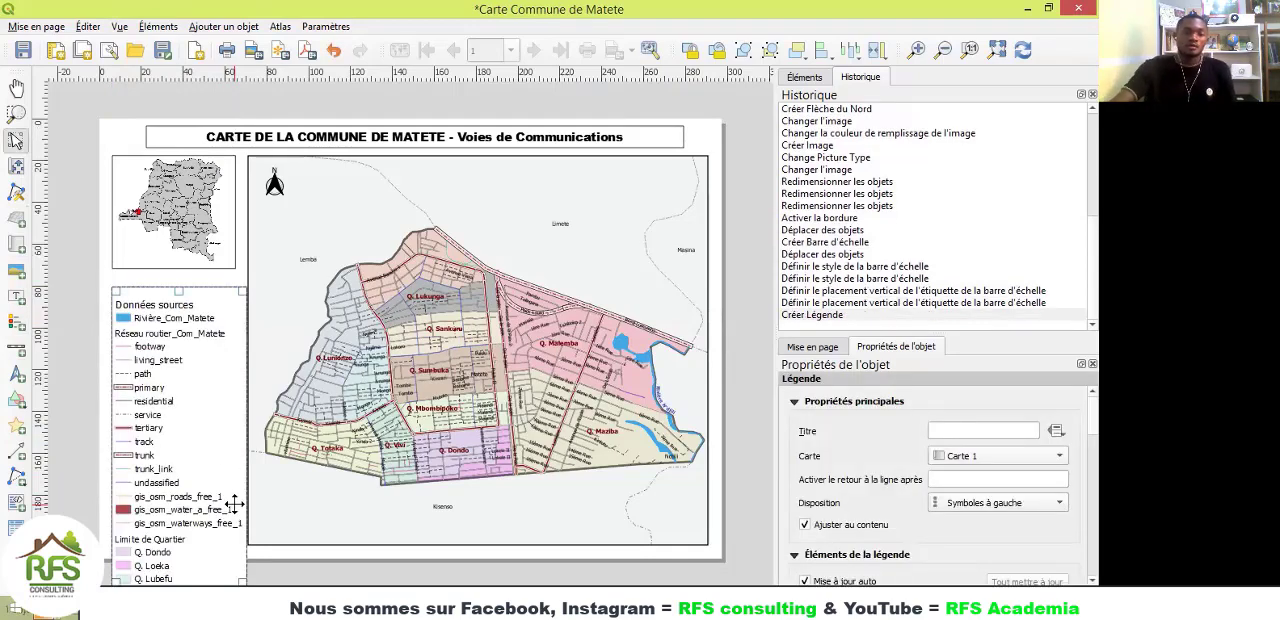
Step: Move the legend up along the page's left side so that it starts over the location image
scroll(249, 434, "down", 2)
scroll(330, 414, "up", 1)
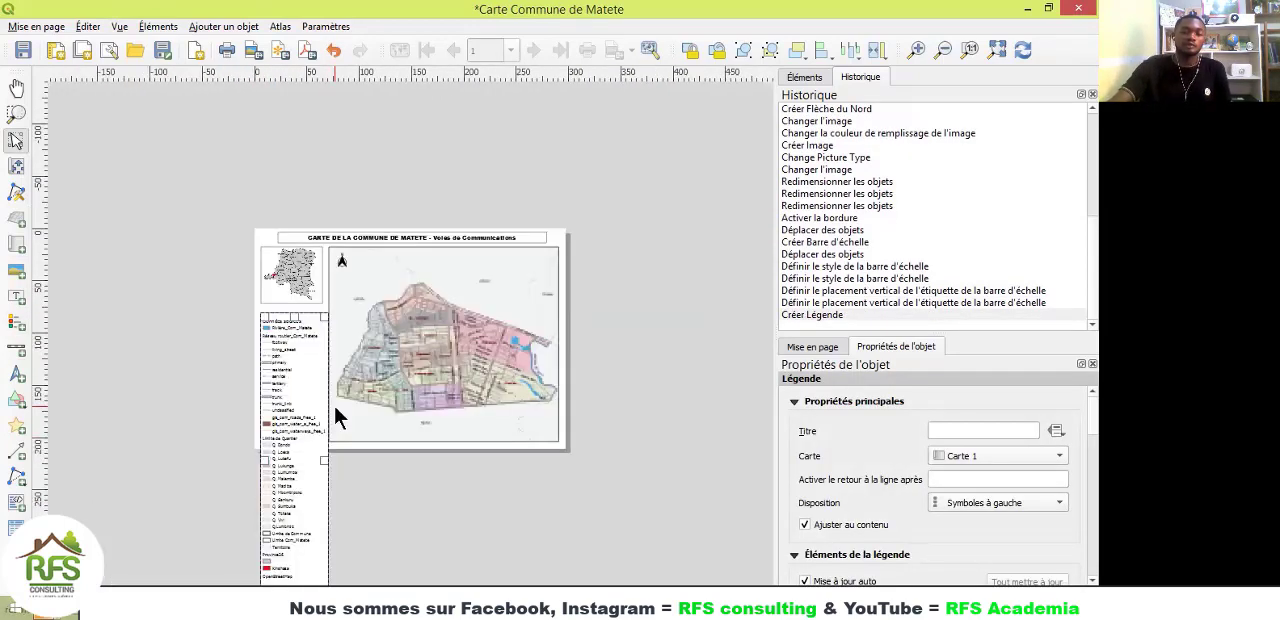
scroll(333, 402, "up", 1)
left_click_drag(190, 428, 212, 252)
left_click_drag(183, 406, 191, 378)
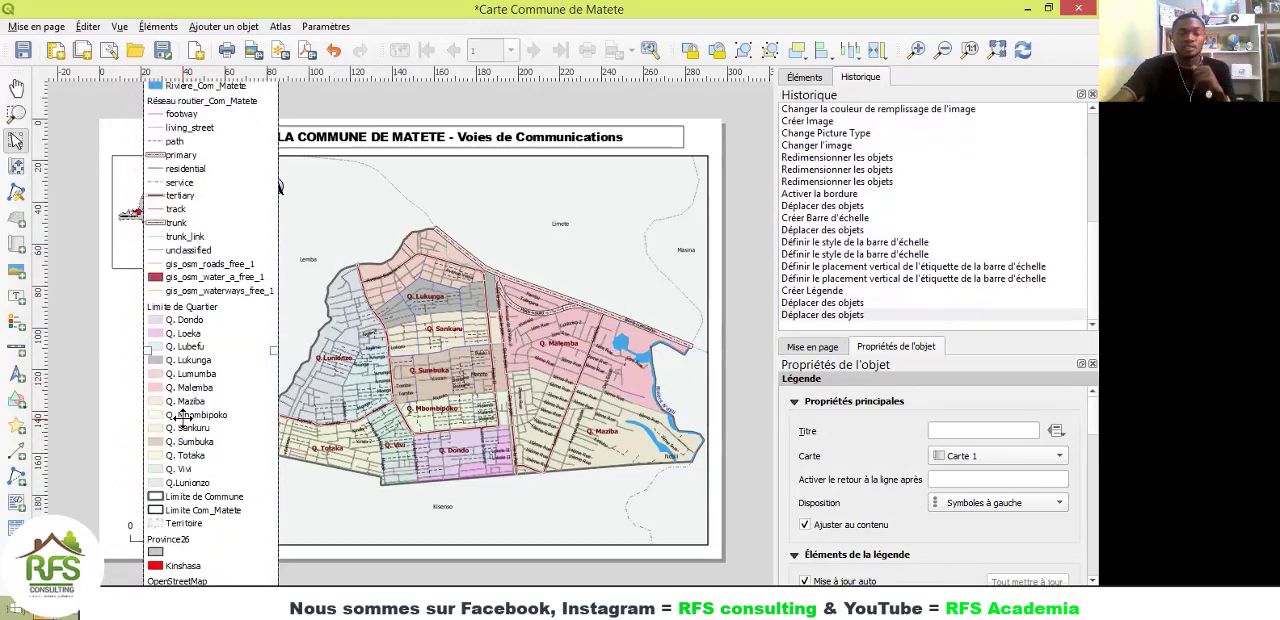
left_click_drag(203, 352, 163, 470)
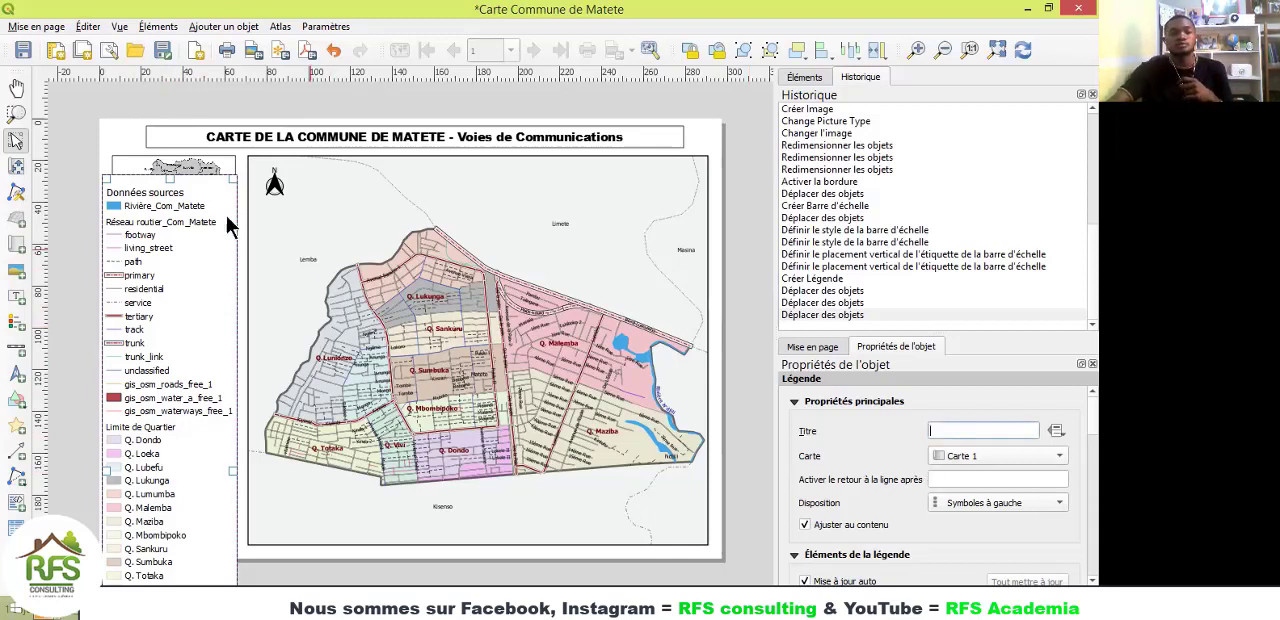
Step: Give the legend the title Légende
scroll(104, 174, "up", 3)
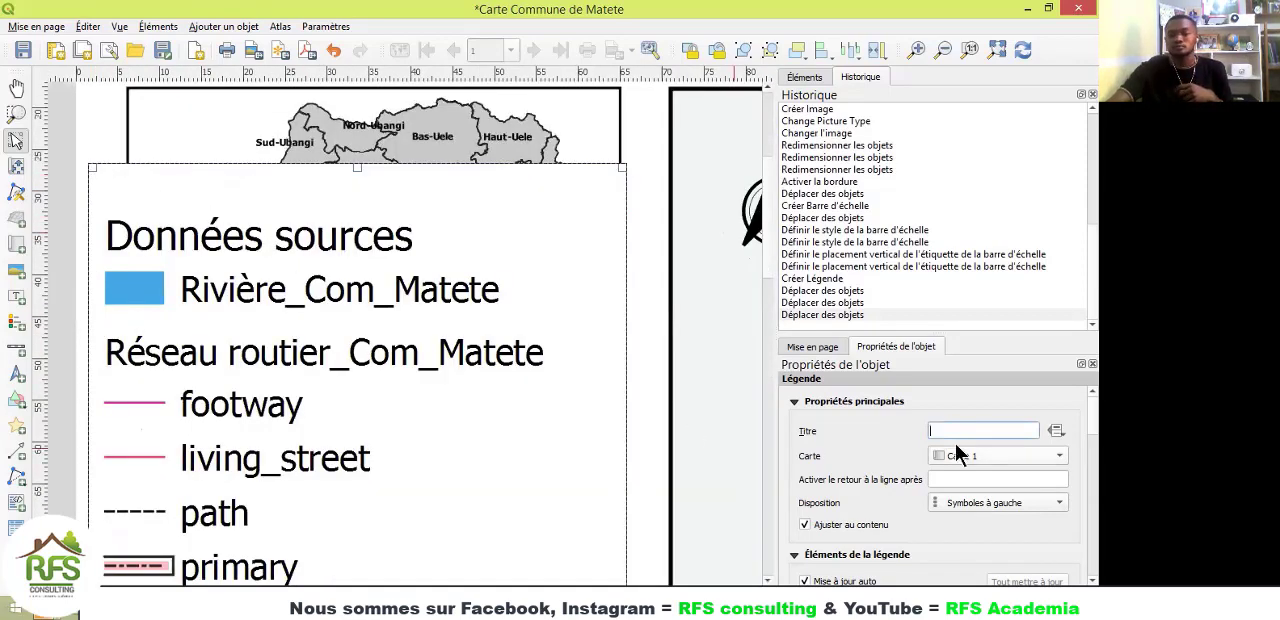
type("L")
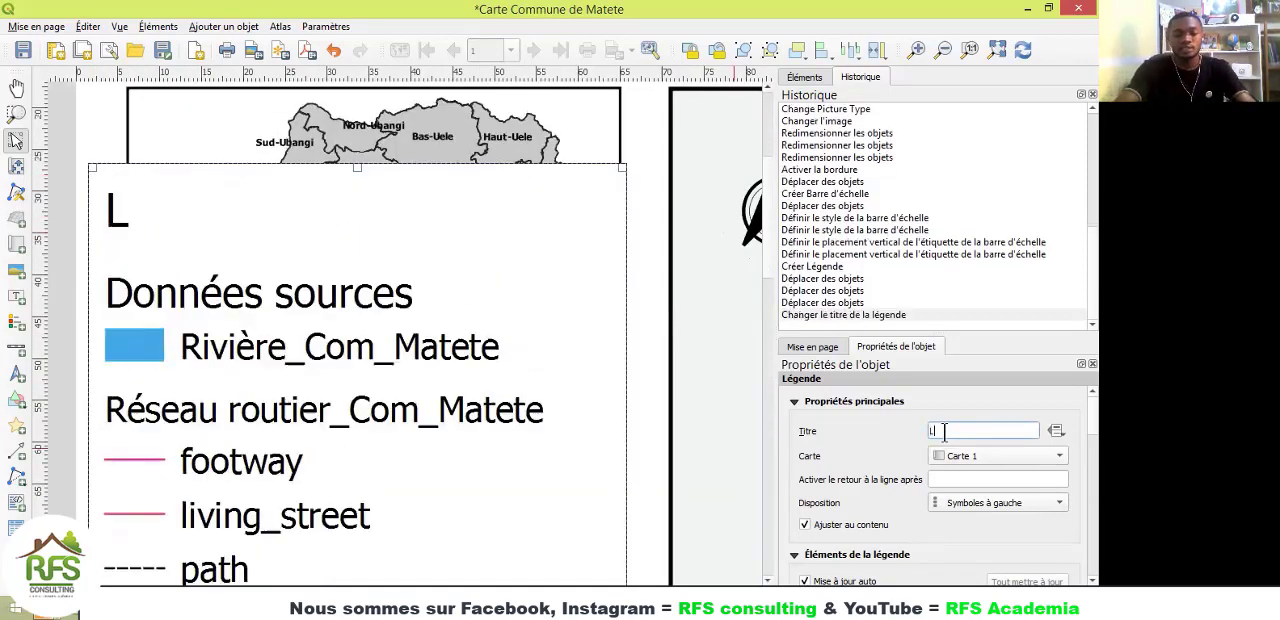
type("égende")
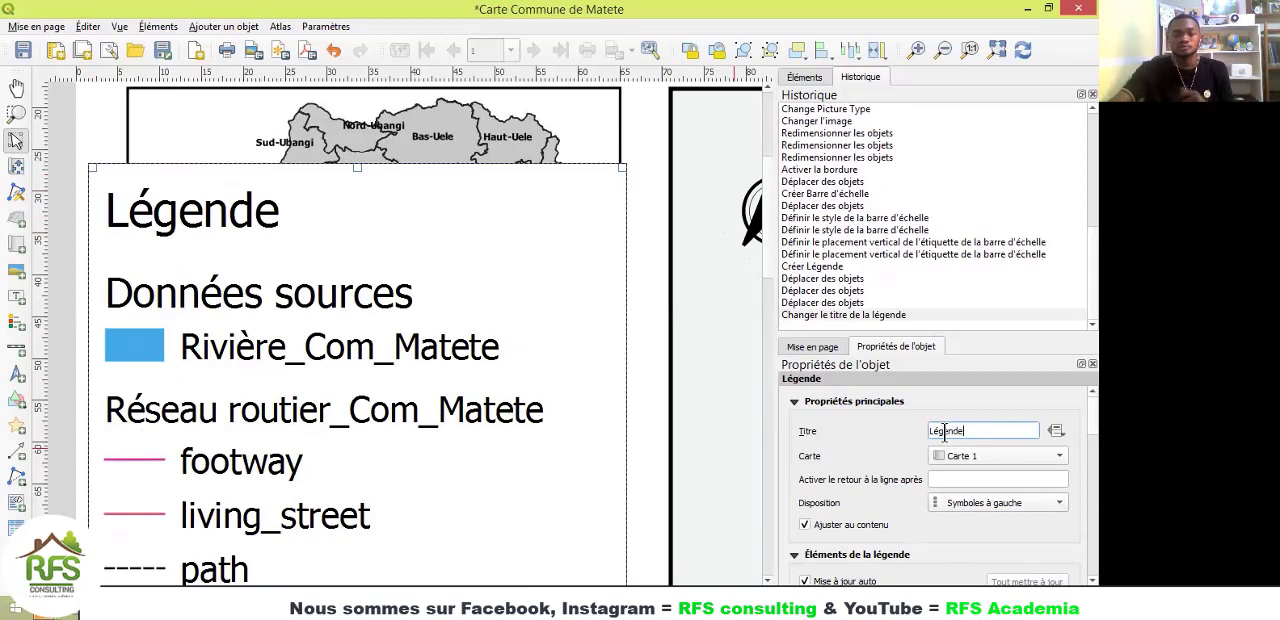
Step: Turn off the legend's automatic update and remove the OpenStreetMap entry from its items
scroll(1071, 413, "down", 5)
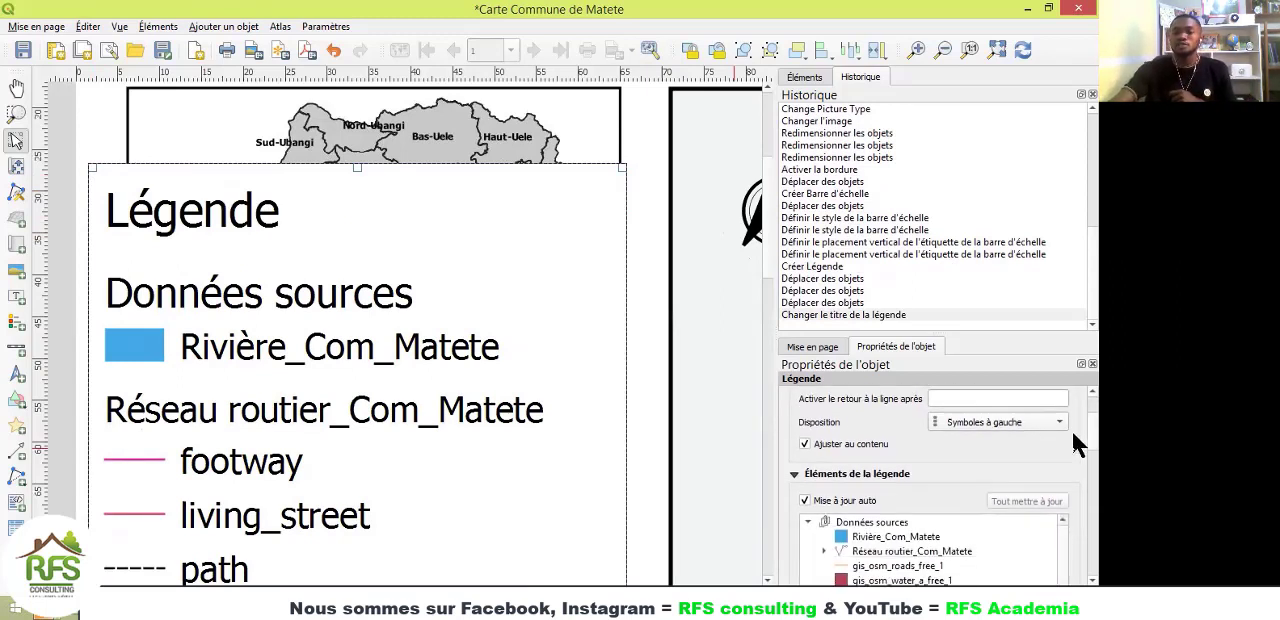
scroll(1073, 447, "down", 1)
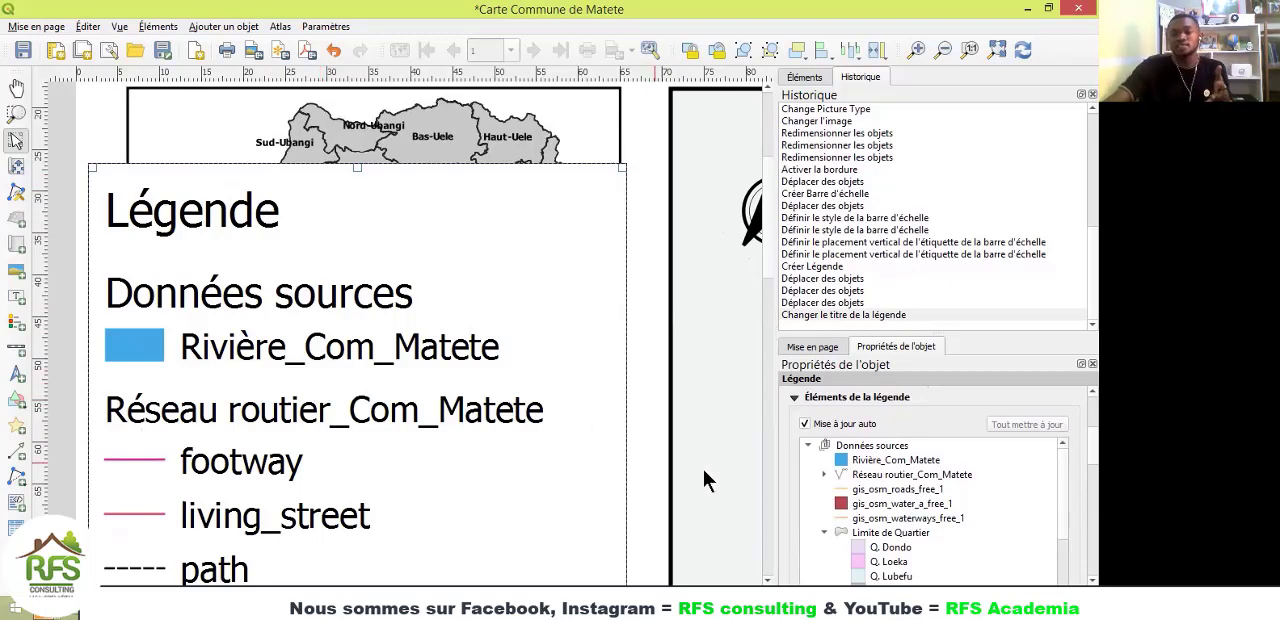
left_click(880, 489)
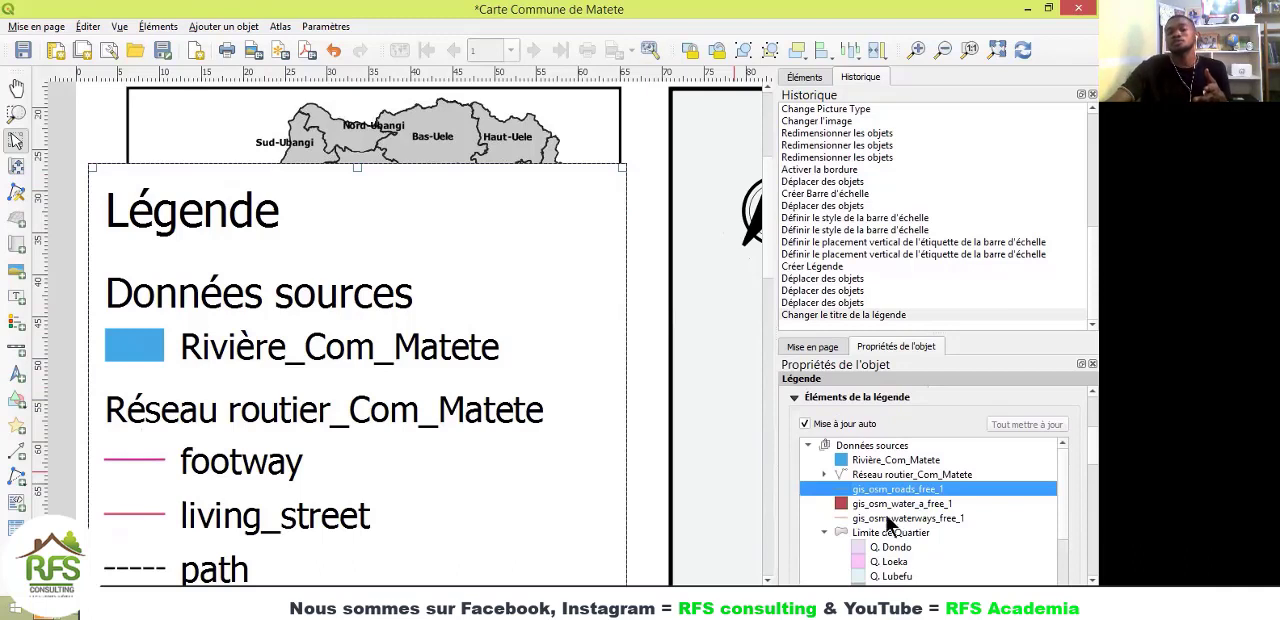
left_click(804, 424)
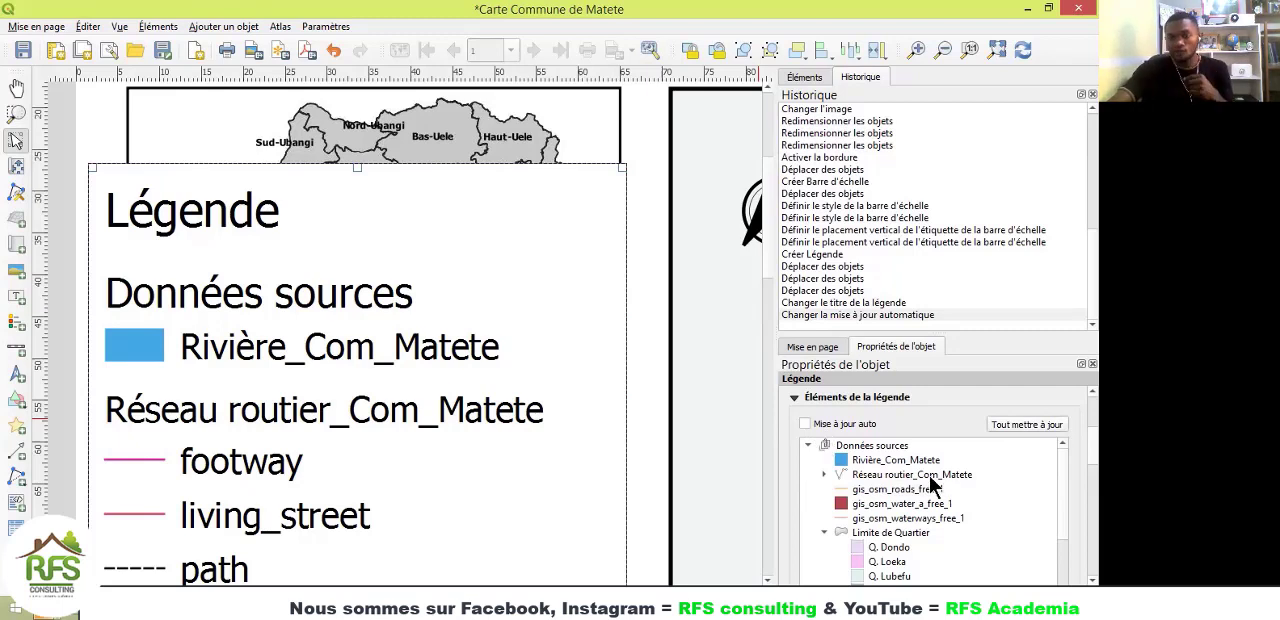
scroll(926, 478, "down", 10)
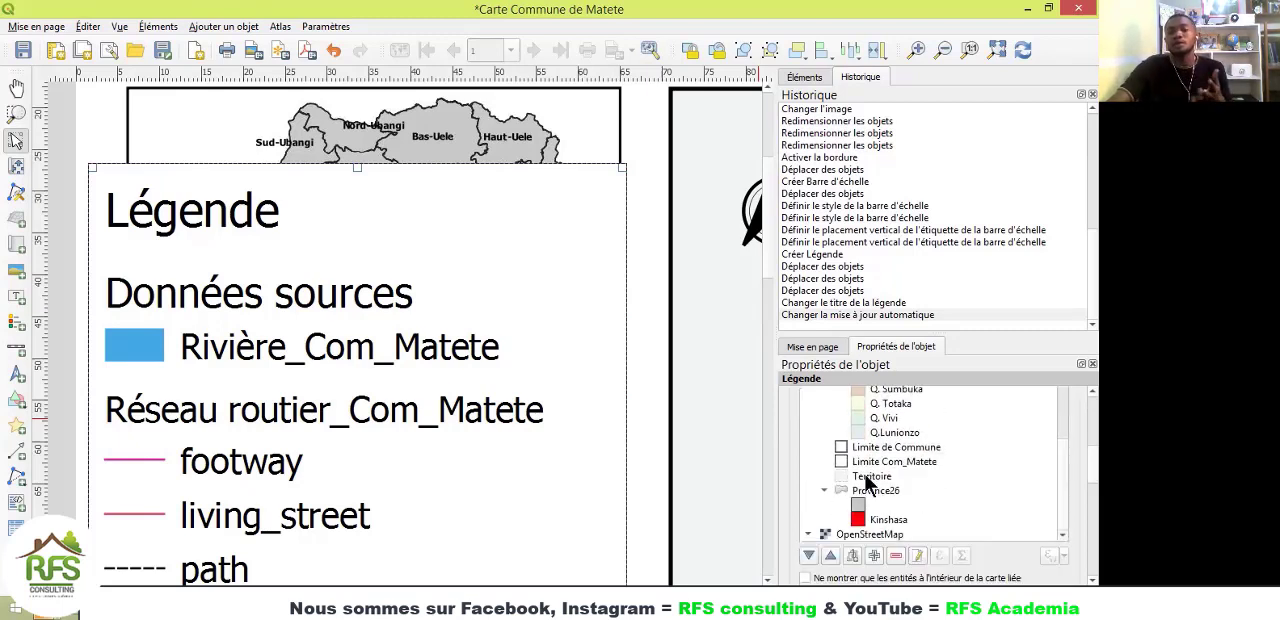
scroll(884, 484, "up", 1)
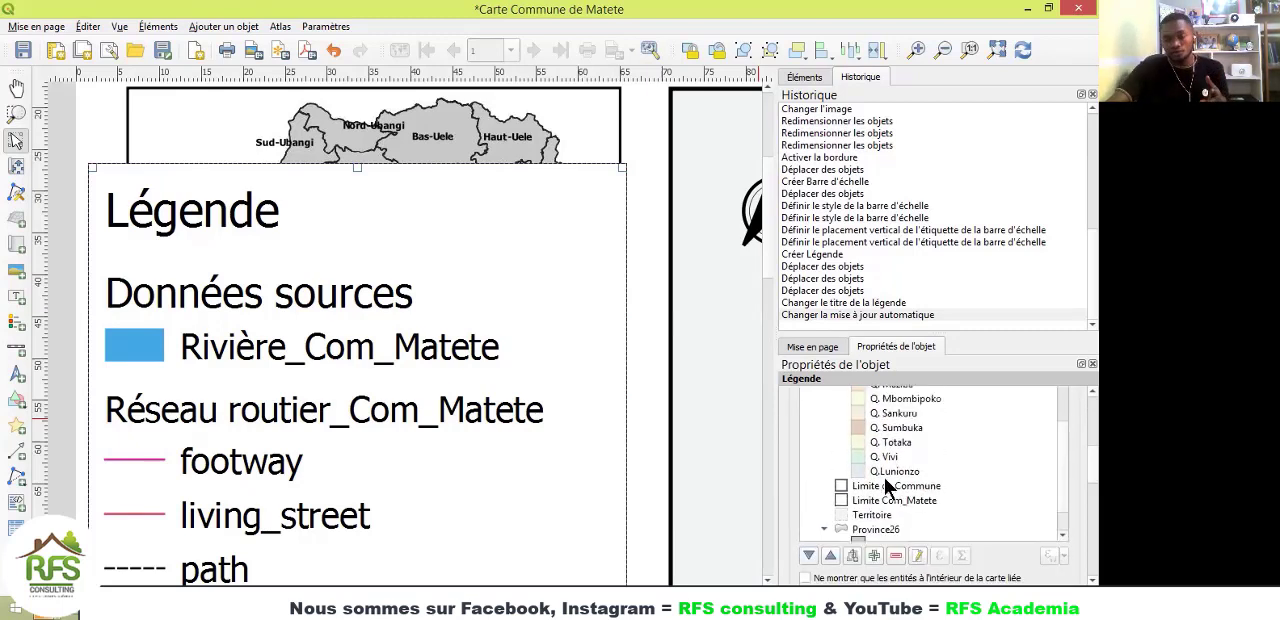
scroll(884, 484, "down", 3)
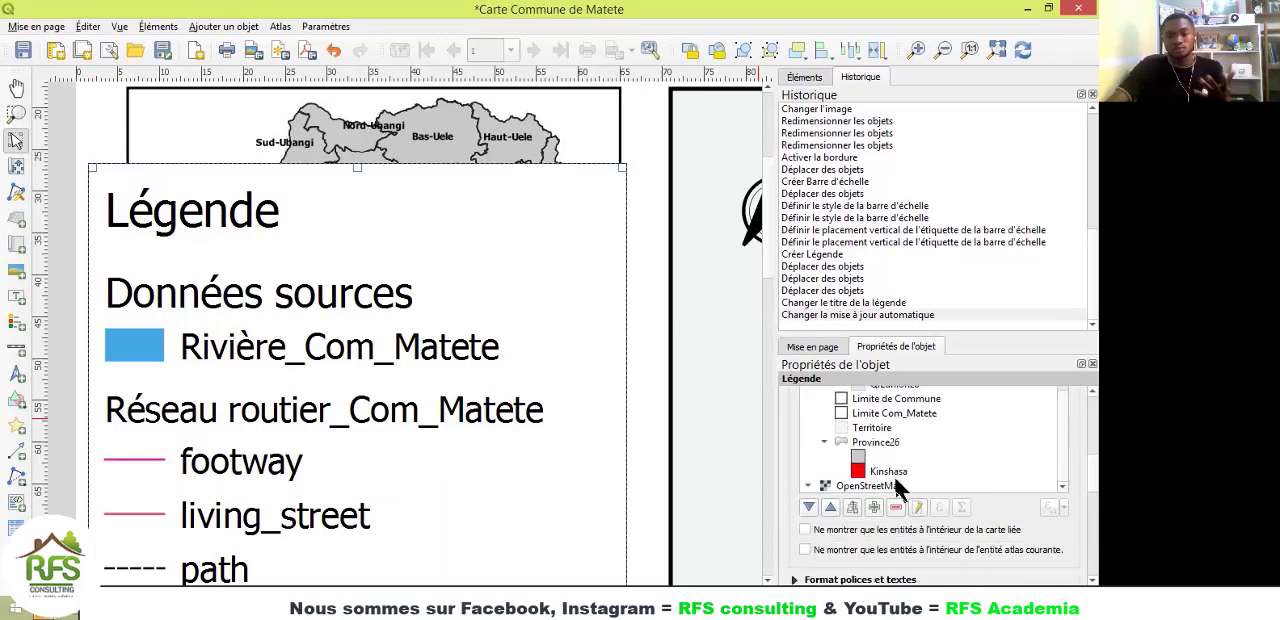
left_click(879, 484)
left_click(895, 507)
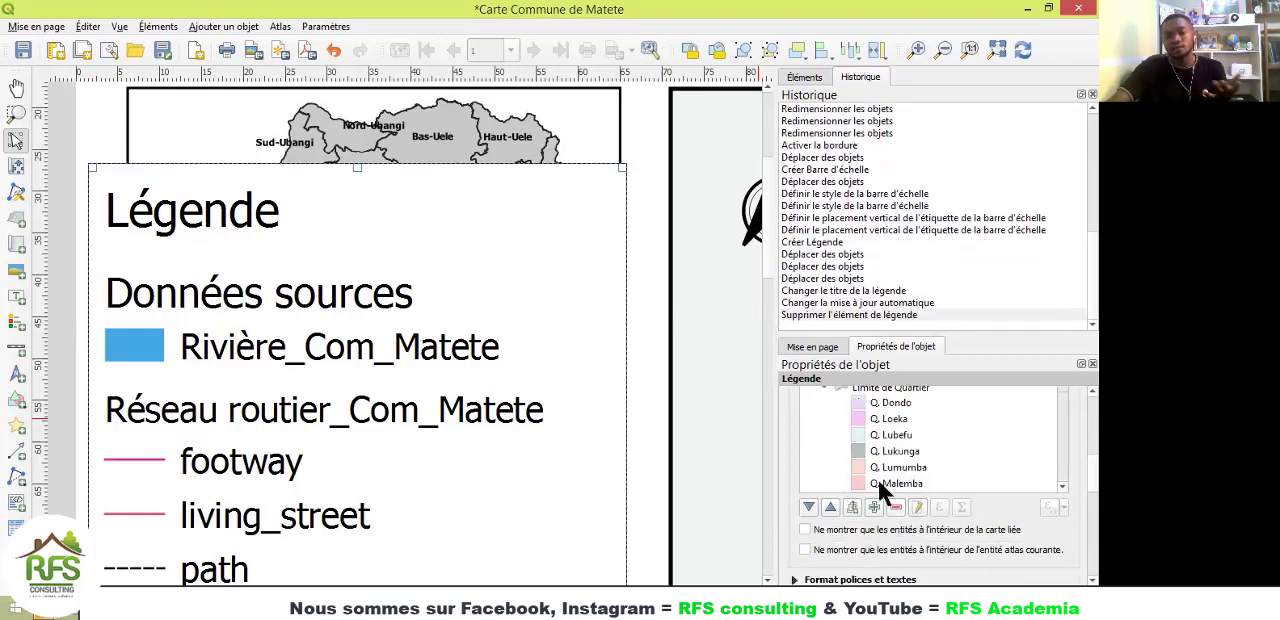
Step: Remove the gis_osm_roads_free_1, gis_osm_water_a_free_1 and gis_osm_waterways_free_1 entries from the legend
scroll(878, 478, "up", 5)
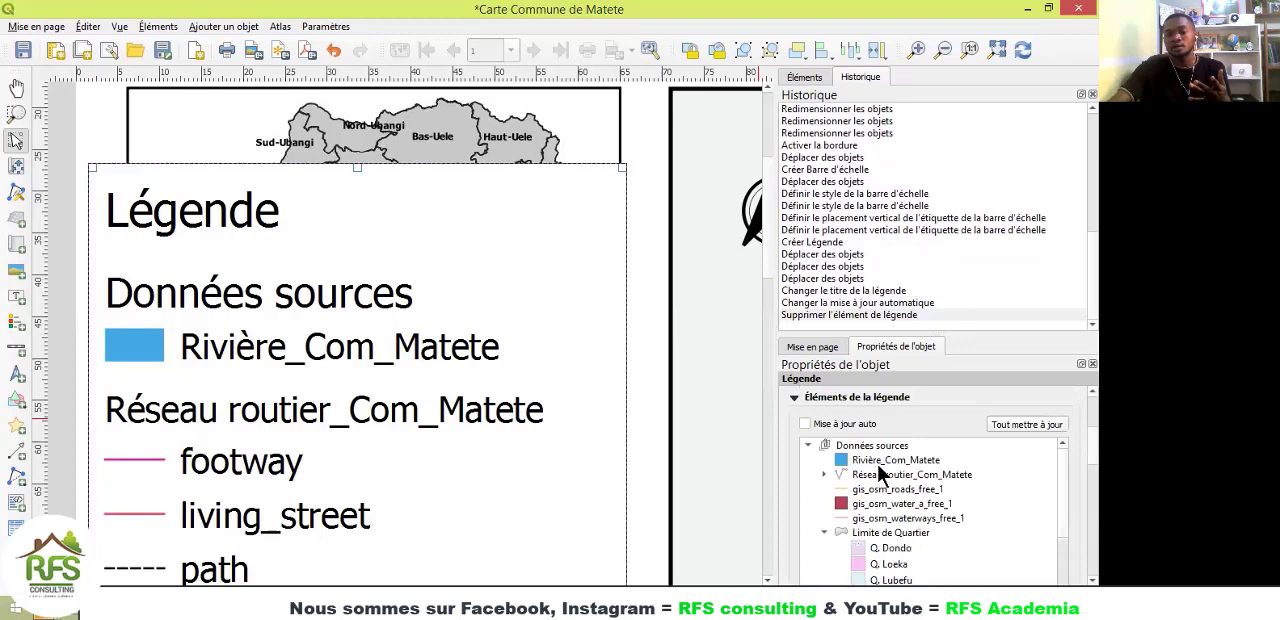
left_click(881, 518)
left_click(884, 502, "ctrl")
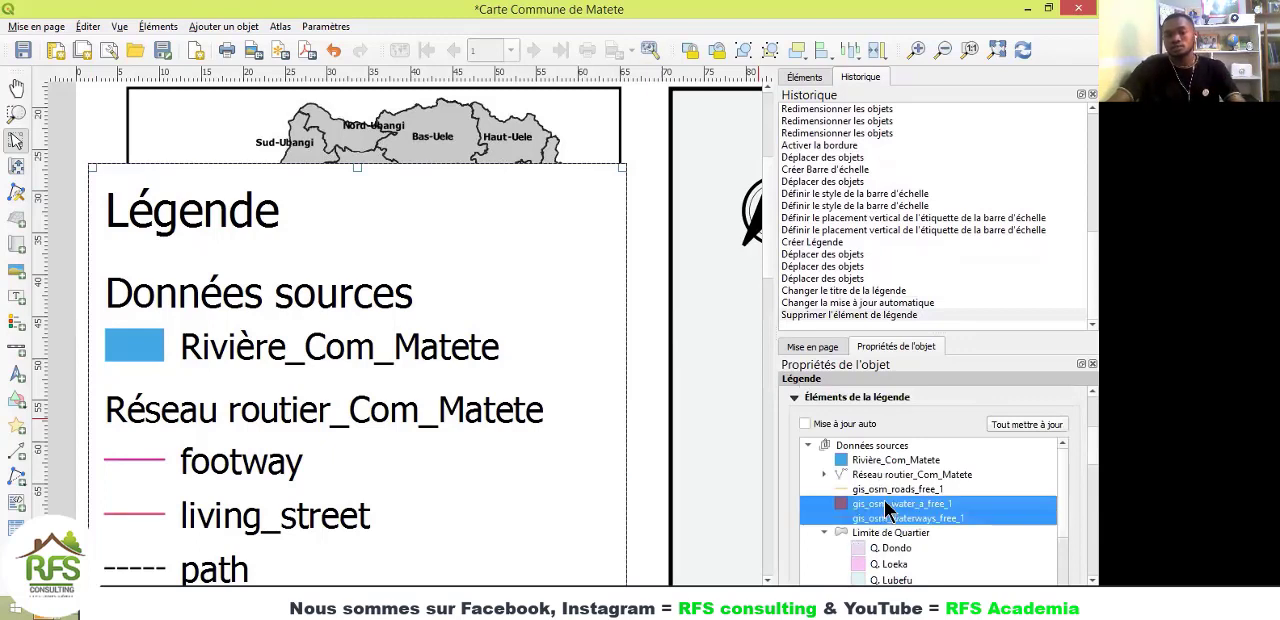
left_click(884, 489, "ctrl")
scroll(882, 502, "down", 10)
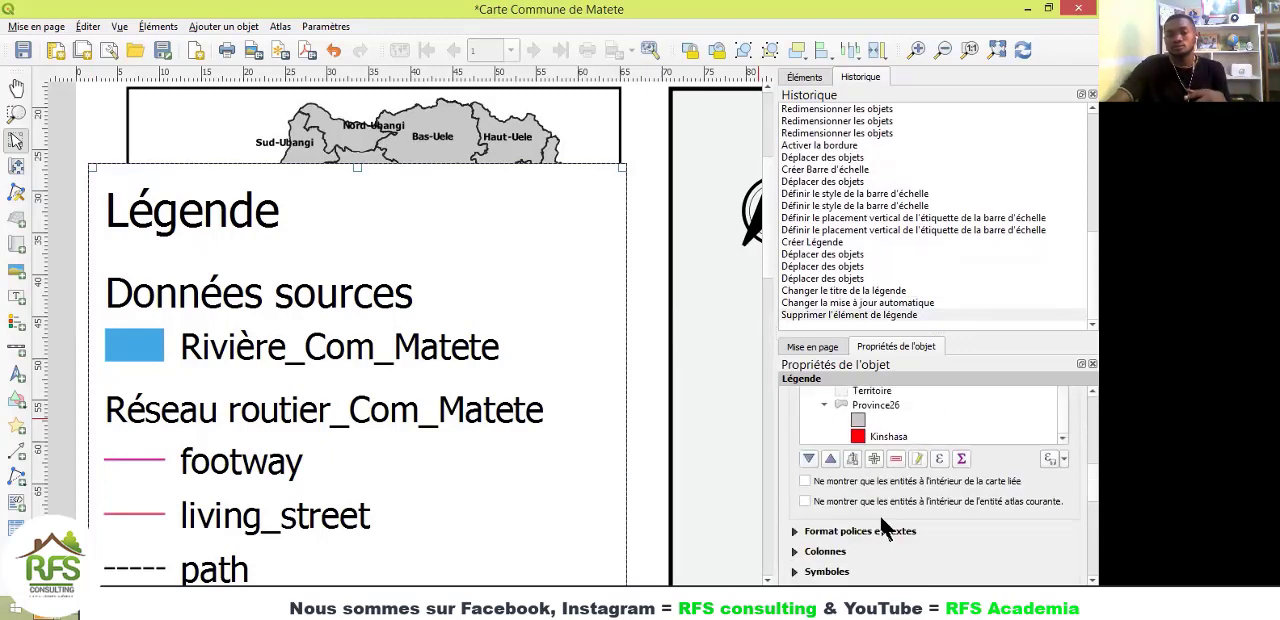
left_click(895, 458)
Step: Remove the Province26 group from the legend's items
scroll(880, 420, "down", 5)
left_click(870, 407)
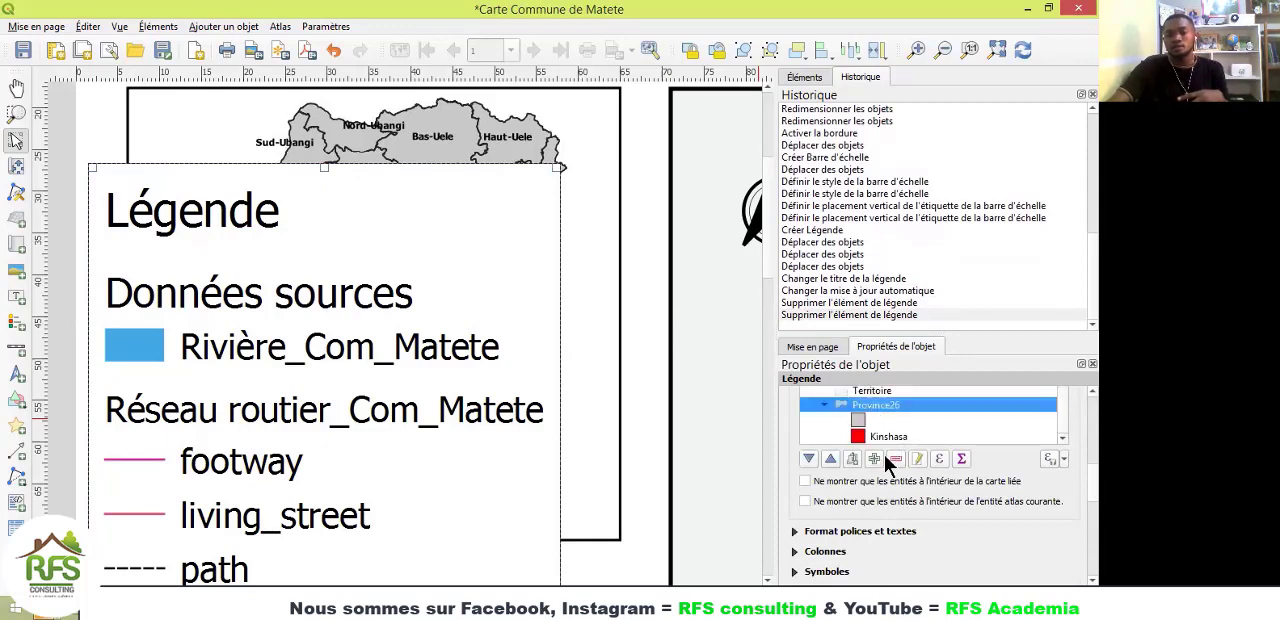
left_click(888, 459)
scroll(889, 425, "down", 2)
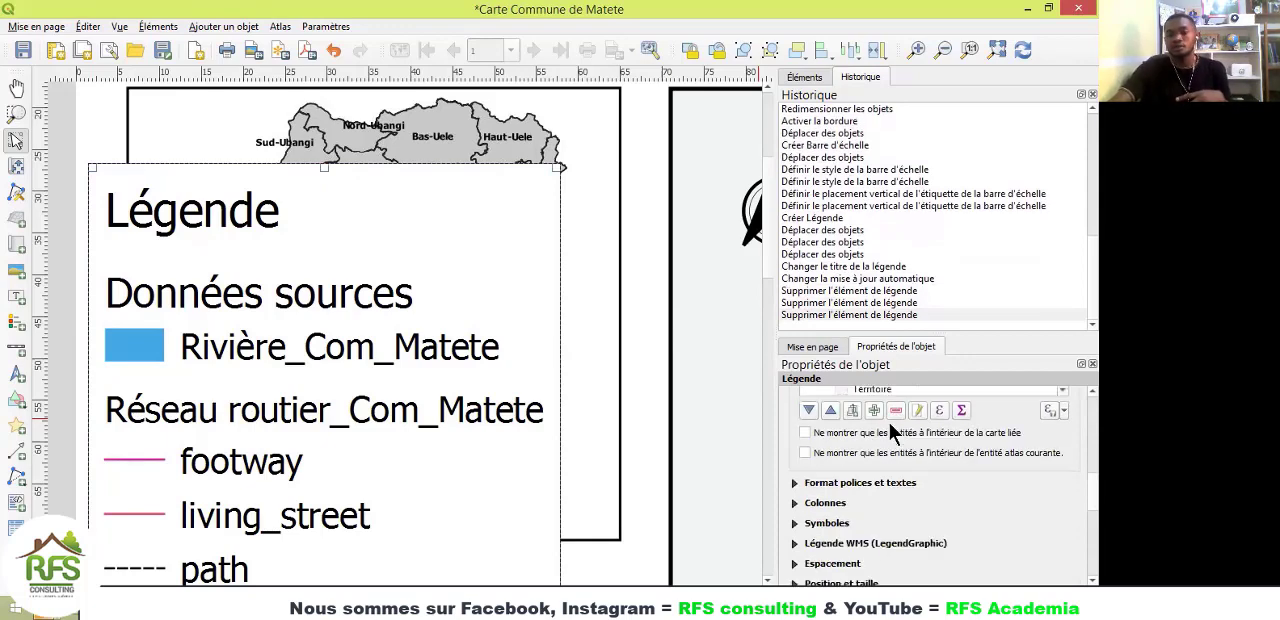
scroll(887, 418, "up", 5)
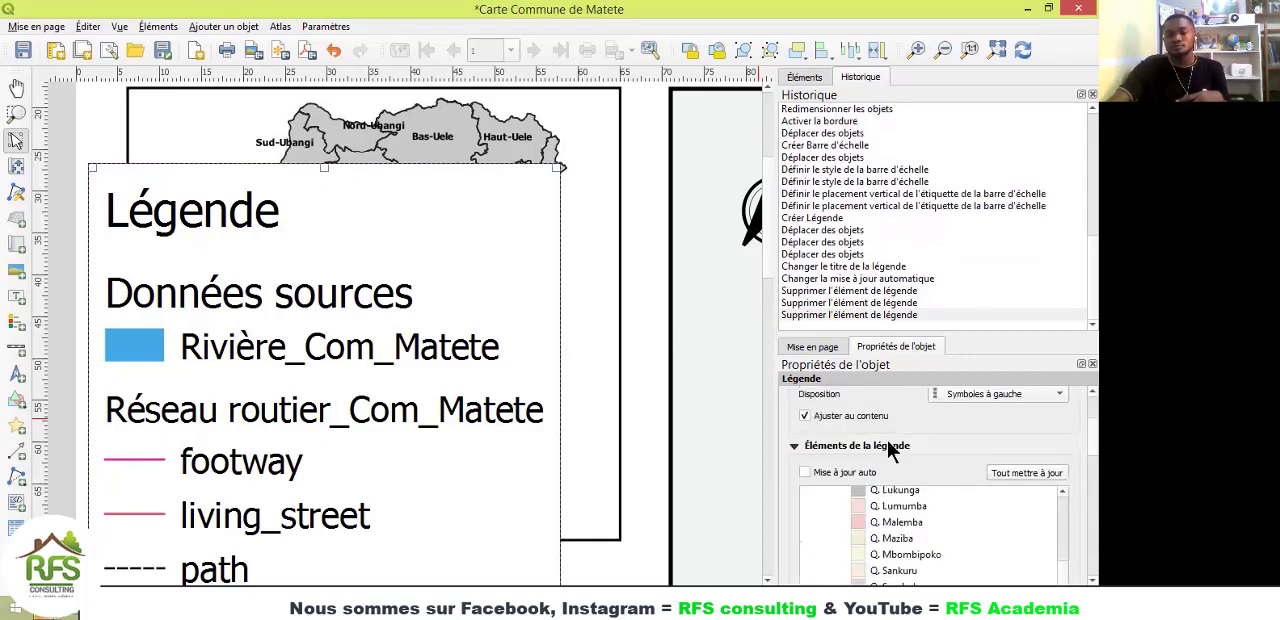
scroll(905, 523, "up", 3)
scroll(905, 523, "down", 2)
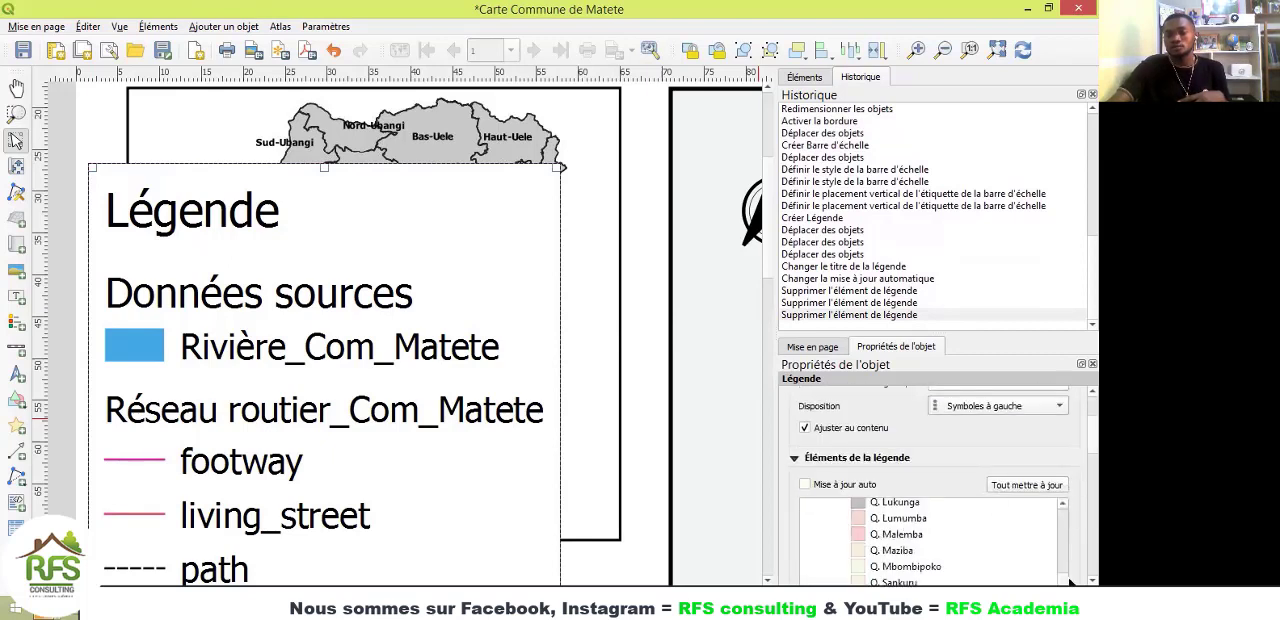
left_click_drag(1068, 583, 1063, 509)
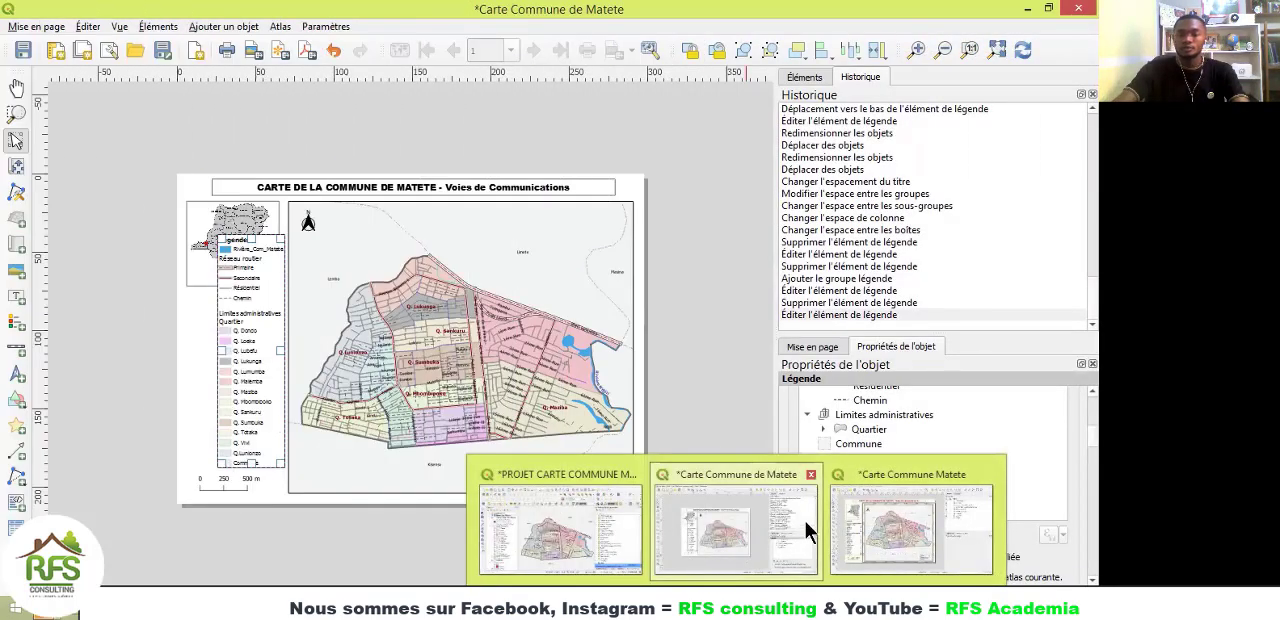
Step: View the finished Carte Commune Matete layout as a reference, and return to the Carte Commune de Matete layout
left_click(876, 523)
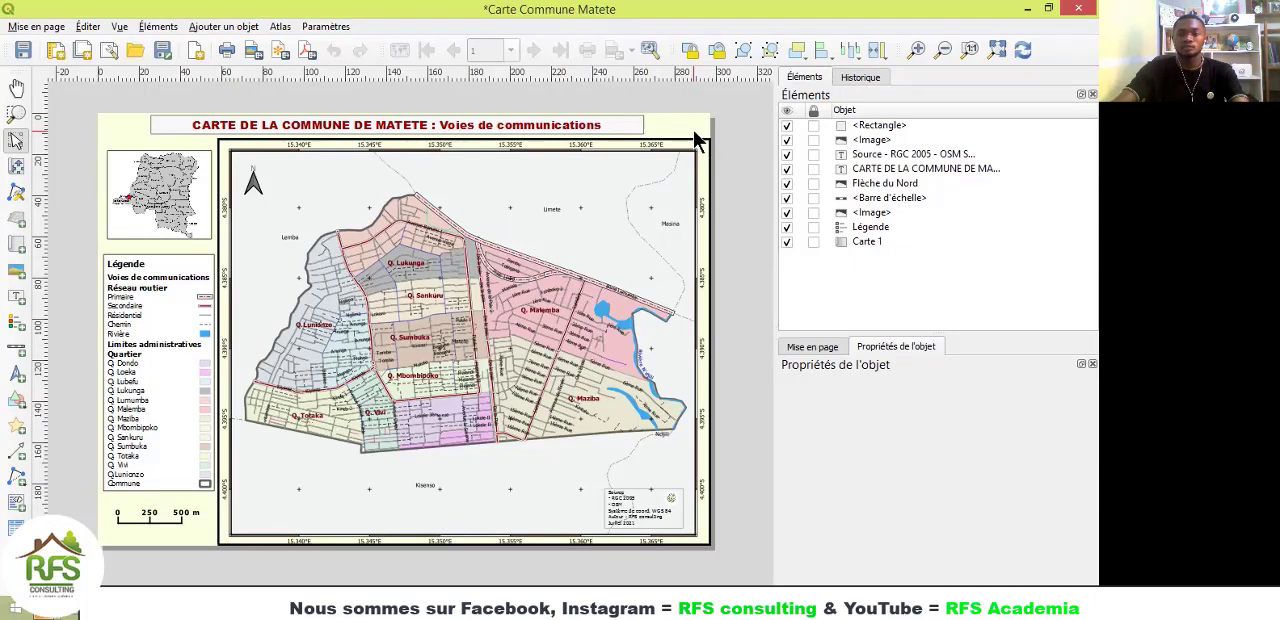
mouse_move(564, 560)
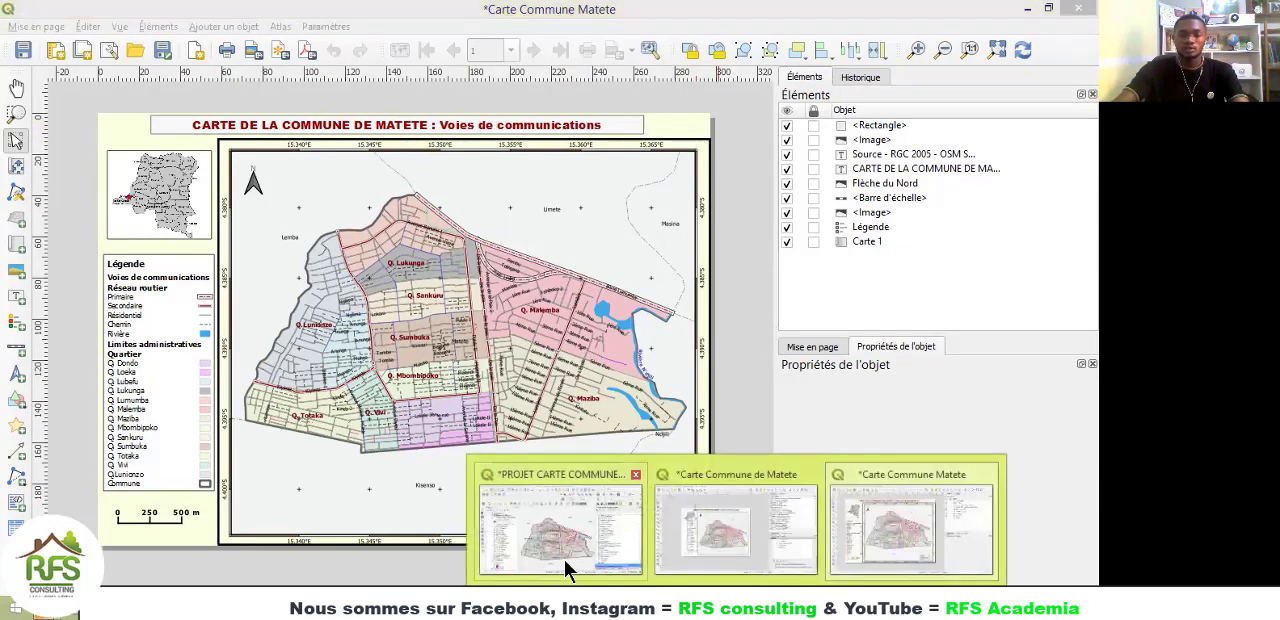
left_click(679, 547)
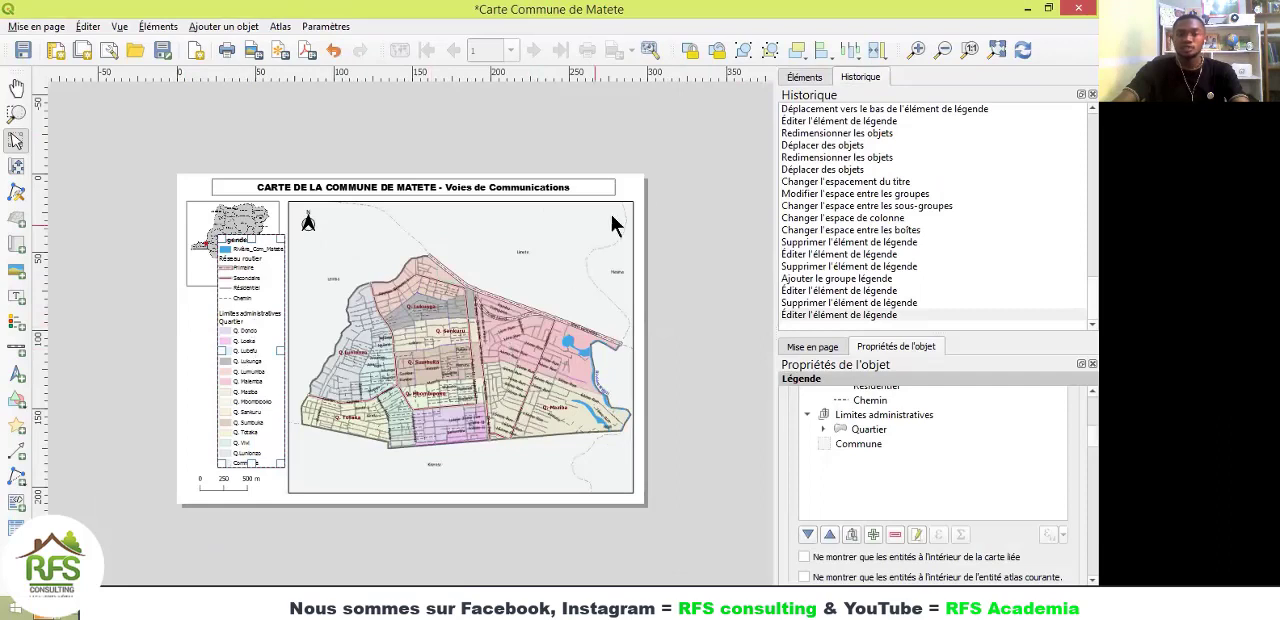
Step: Change the page size to A3 in the page properties
right_click(623, 186)
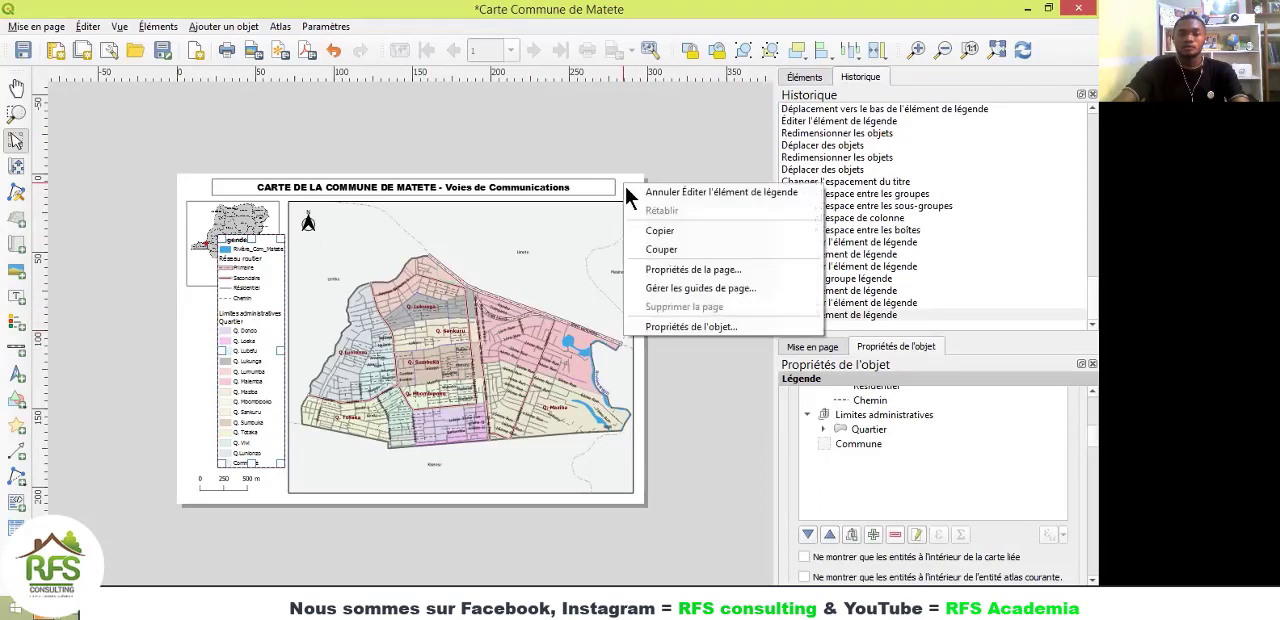
left_click(666, 265)
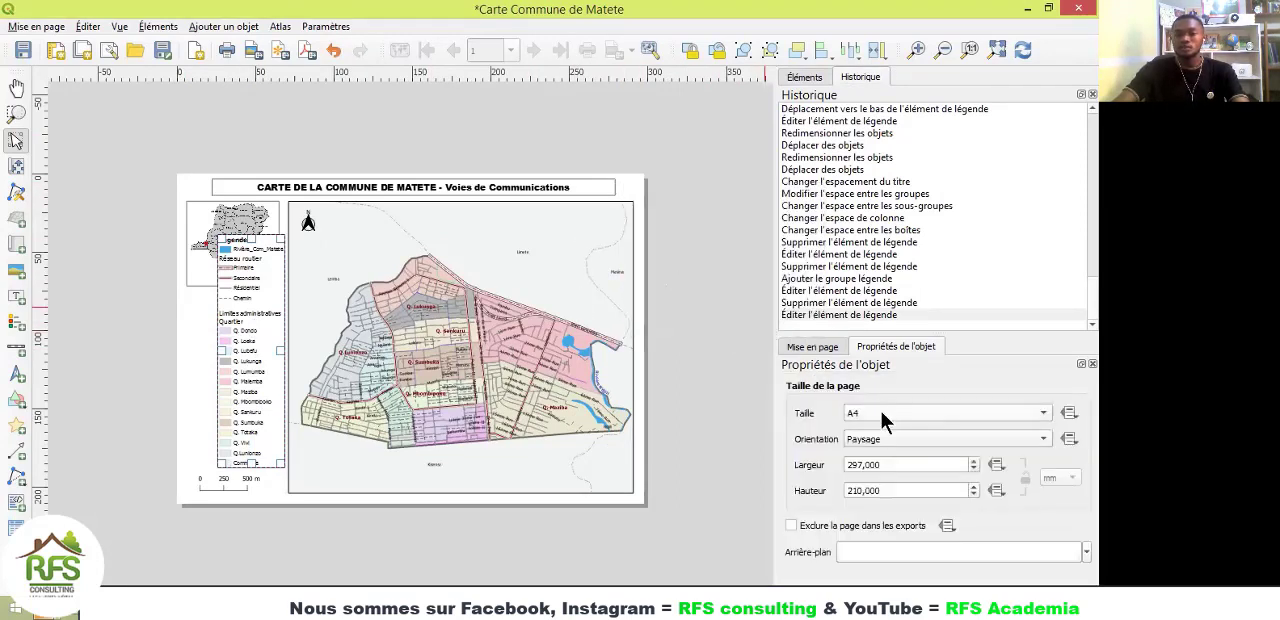
left_click(881, 412)
left_click(874, 118)
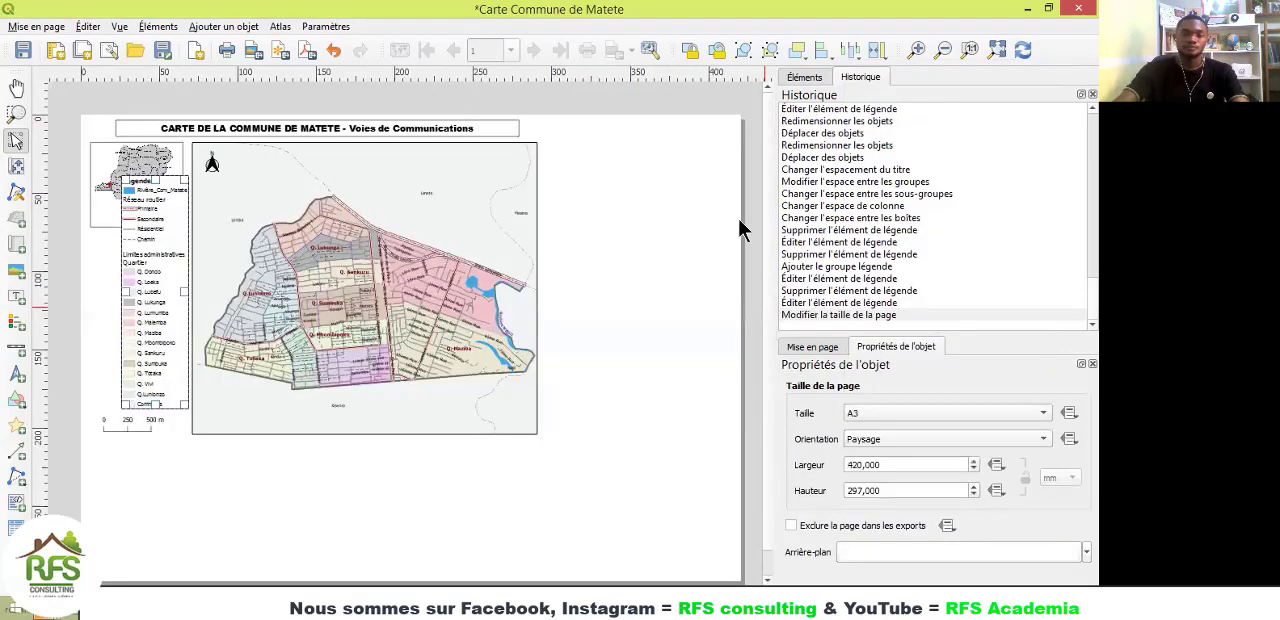
Step: Enlarge the main map toward the page's lower-right corner and shift it slightly right and down, clear of the legend
left_click(420, 325)
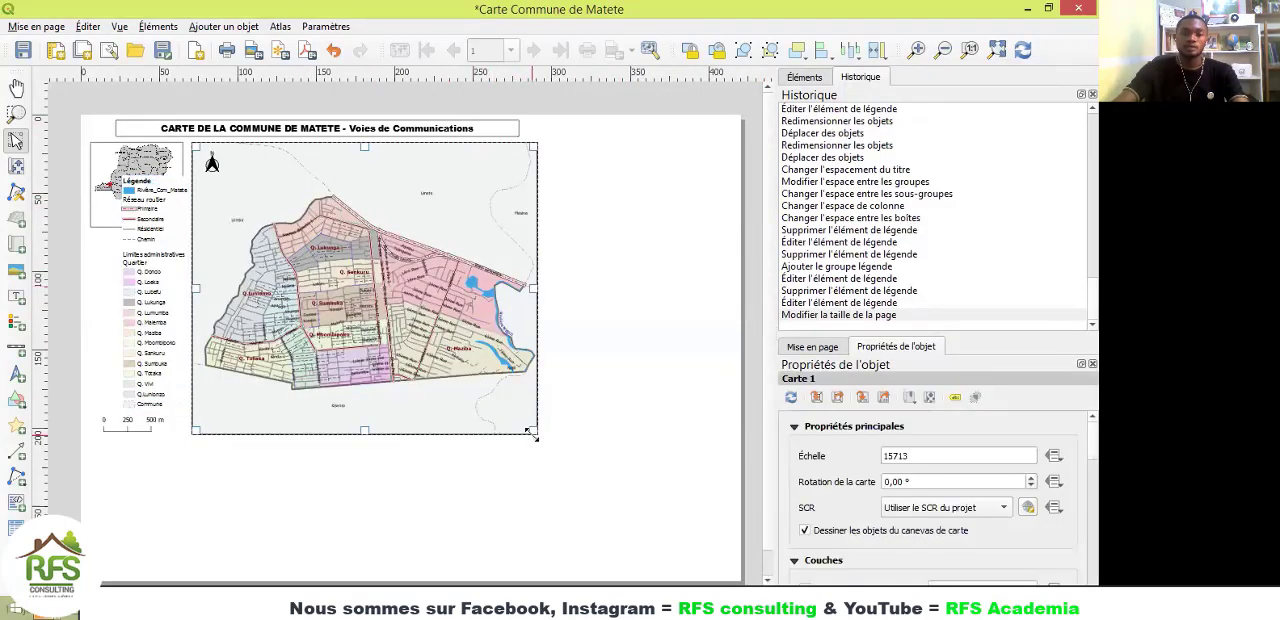
left_click_drag(531, 433, 688, 560)
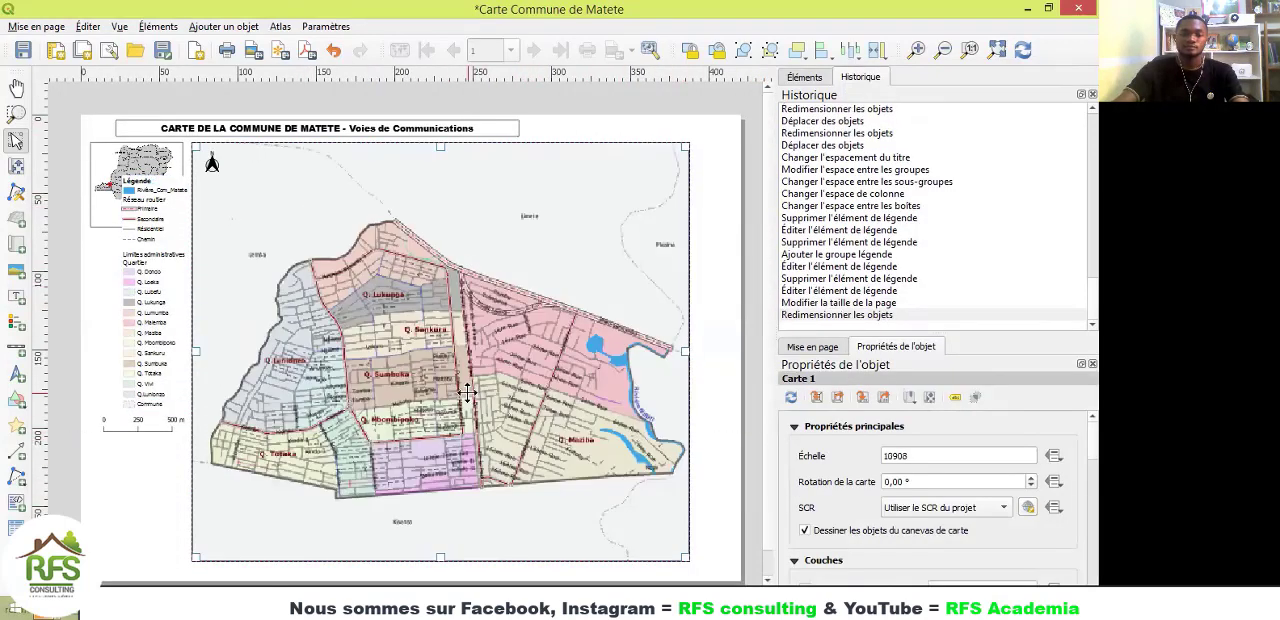
left_click_drag(467, 393, 504, 398)
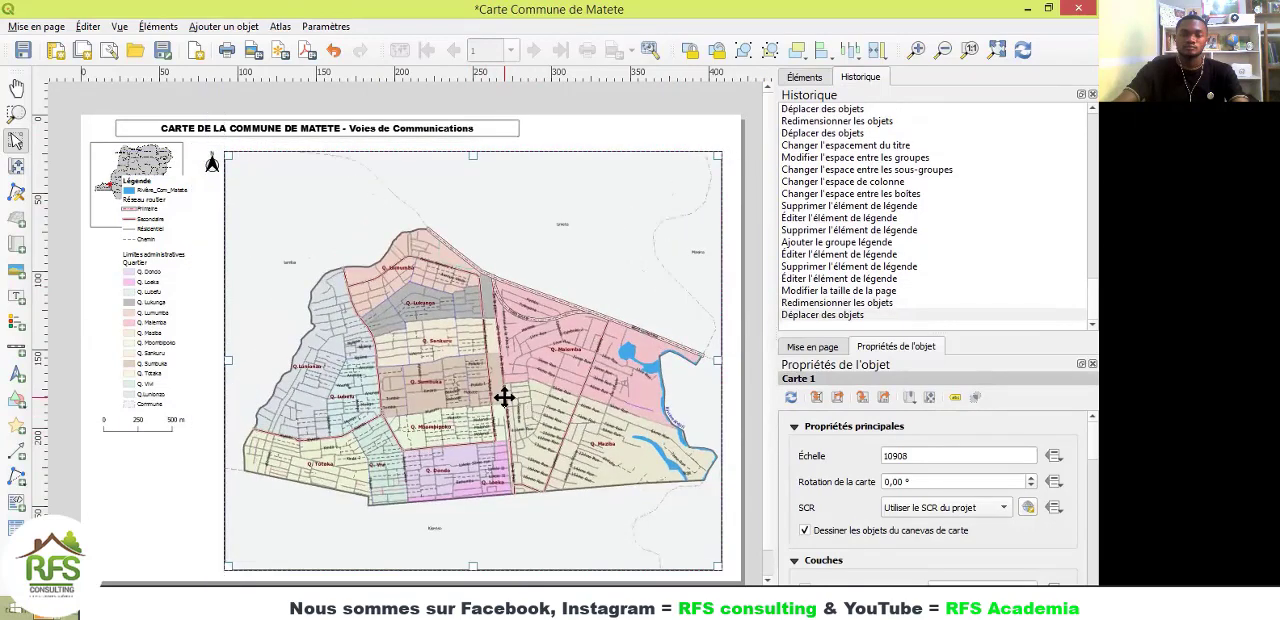
Step: Move the map title to the right so it sits closer to the middle of the A3 page's top edge
left_click(315, 127)
left_click_drag(315, 127, 384, 132)
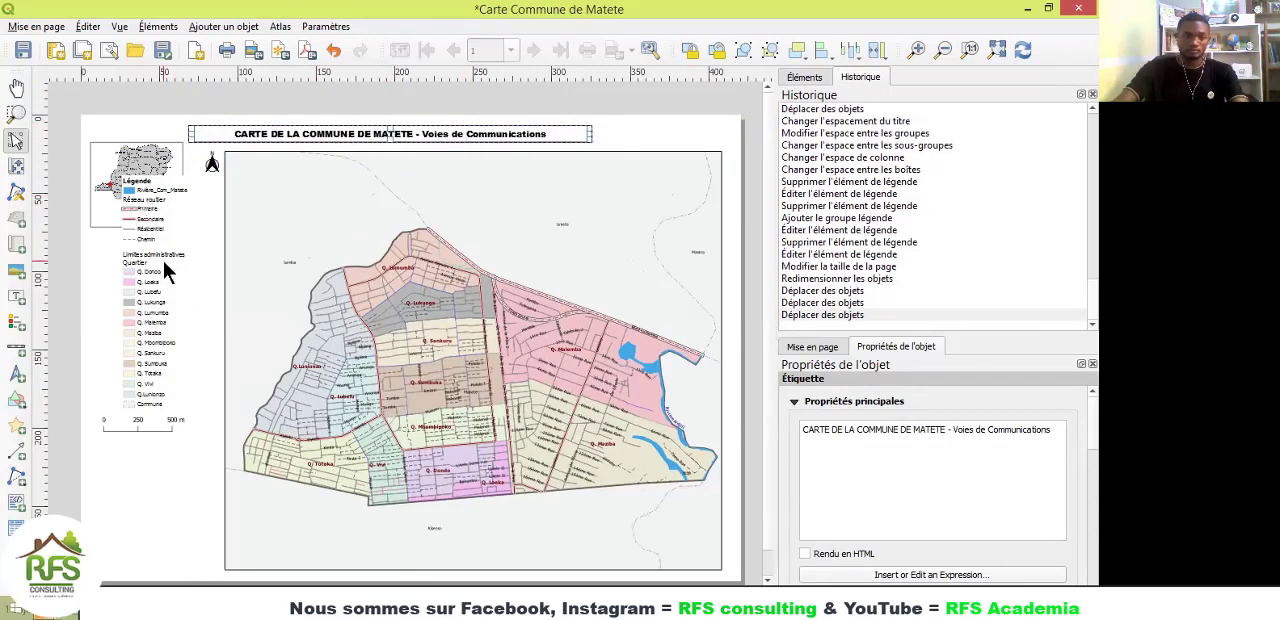
Step: Move the scale bar to the page's lower-left corner and place the legend just above it, clear of the location image
left_click(173, 365)
left_click_drag(139, 424, 148, 560)
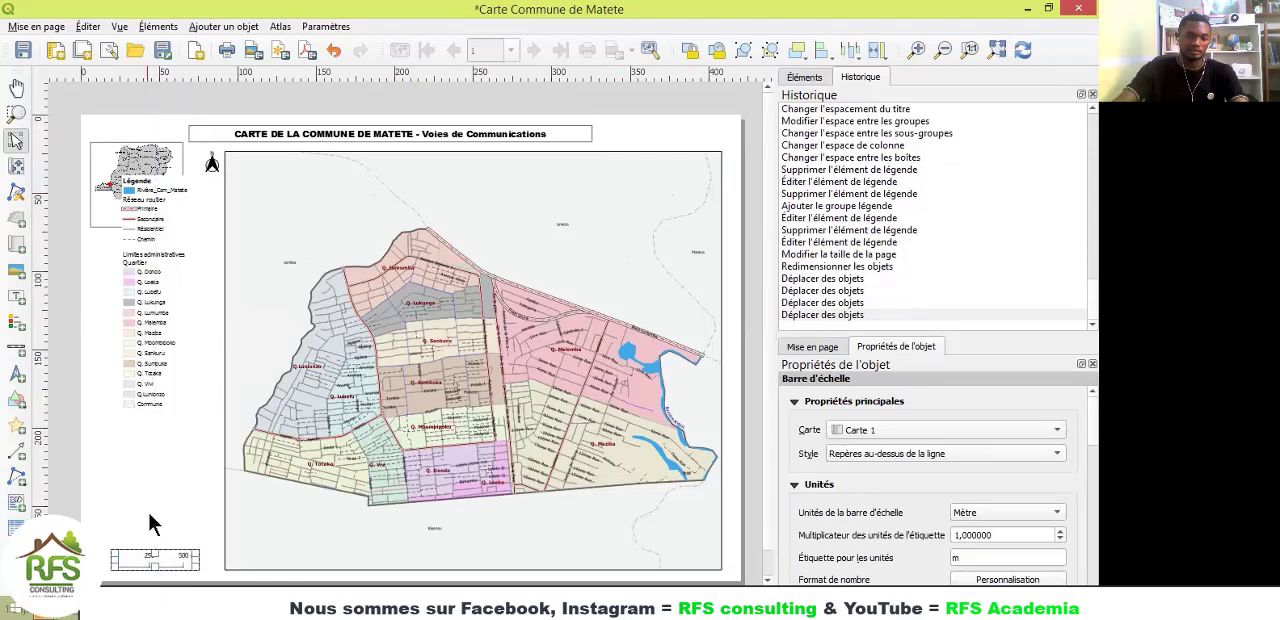
left_click_drag(140, 330, 140, 421)
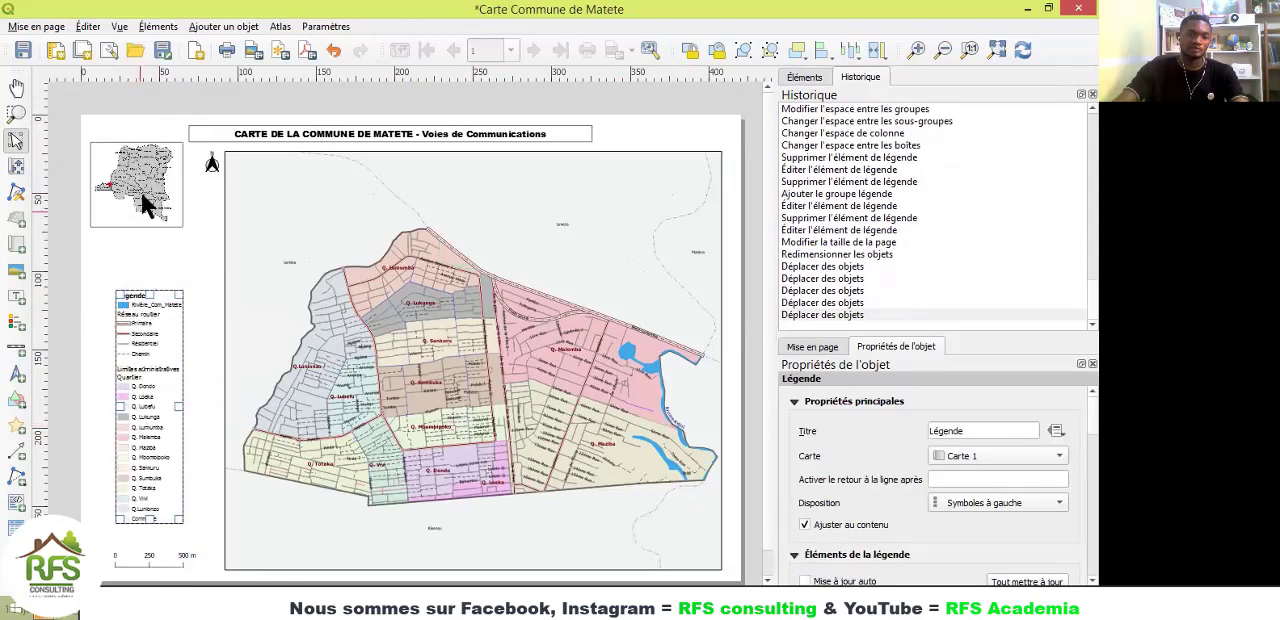
Step: Align the location image with the main map's top edge and enlarge it, and move the north arrow inside the map's upper-left corner
left_click_drag(148, 206, 212, 280)
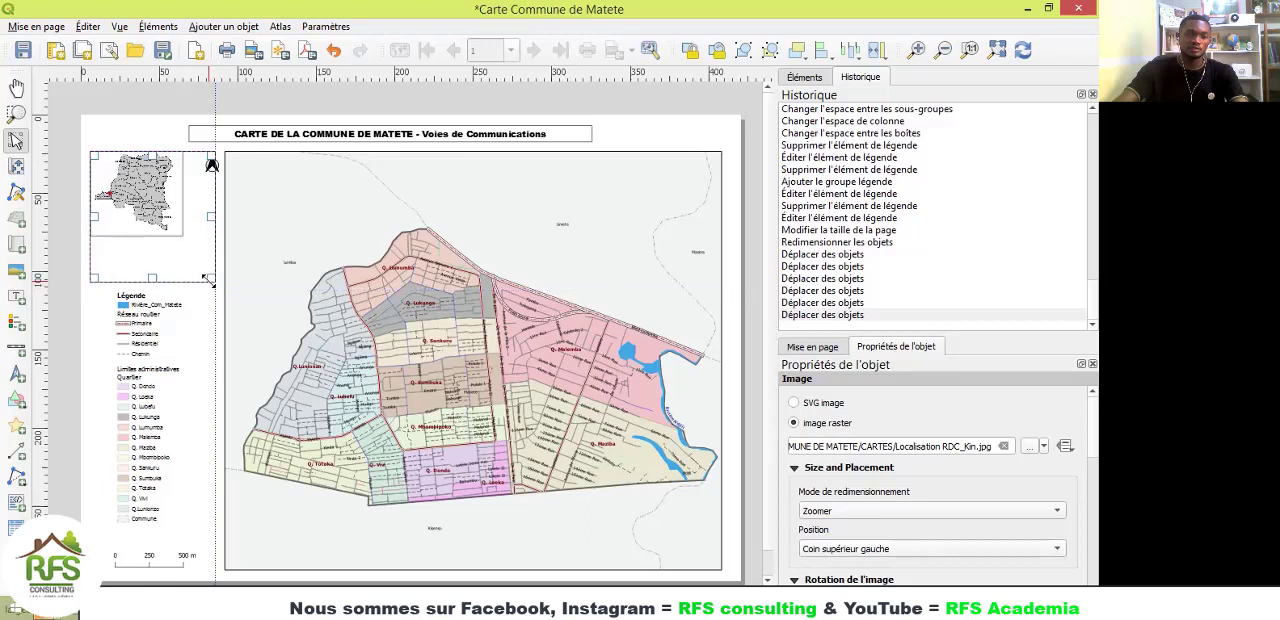
left_click(214, 163)
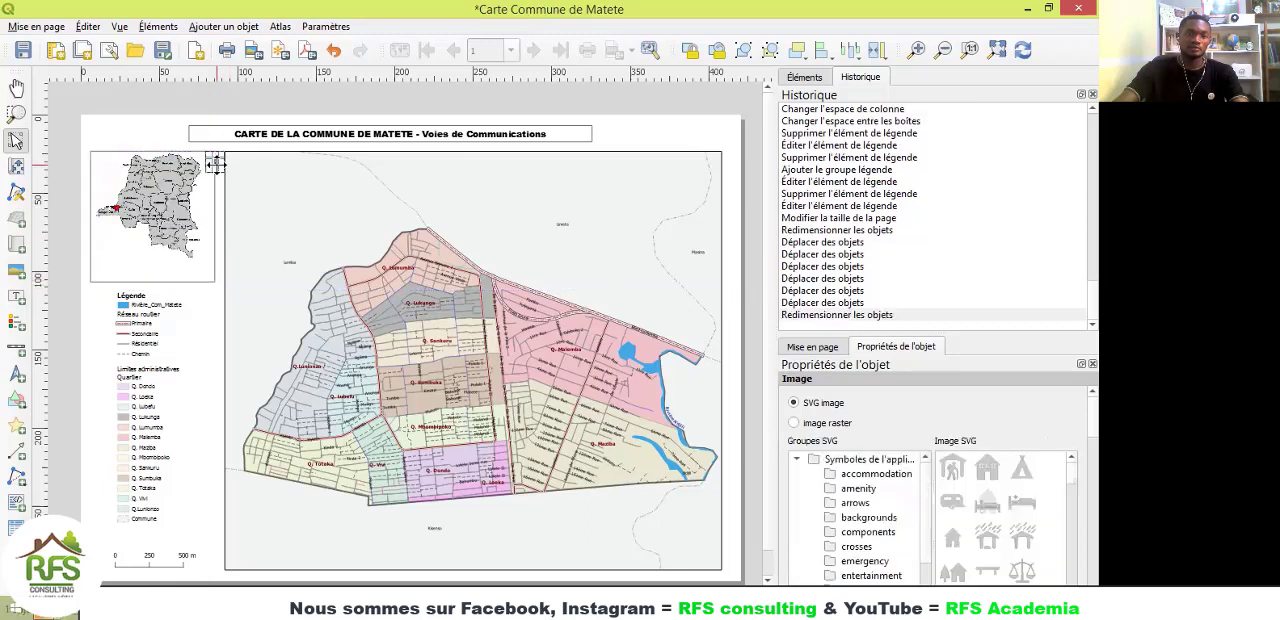
left_click_drag(245, 175, 241, 174)
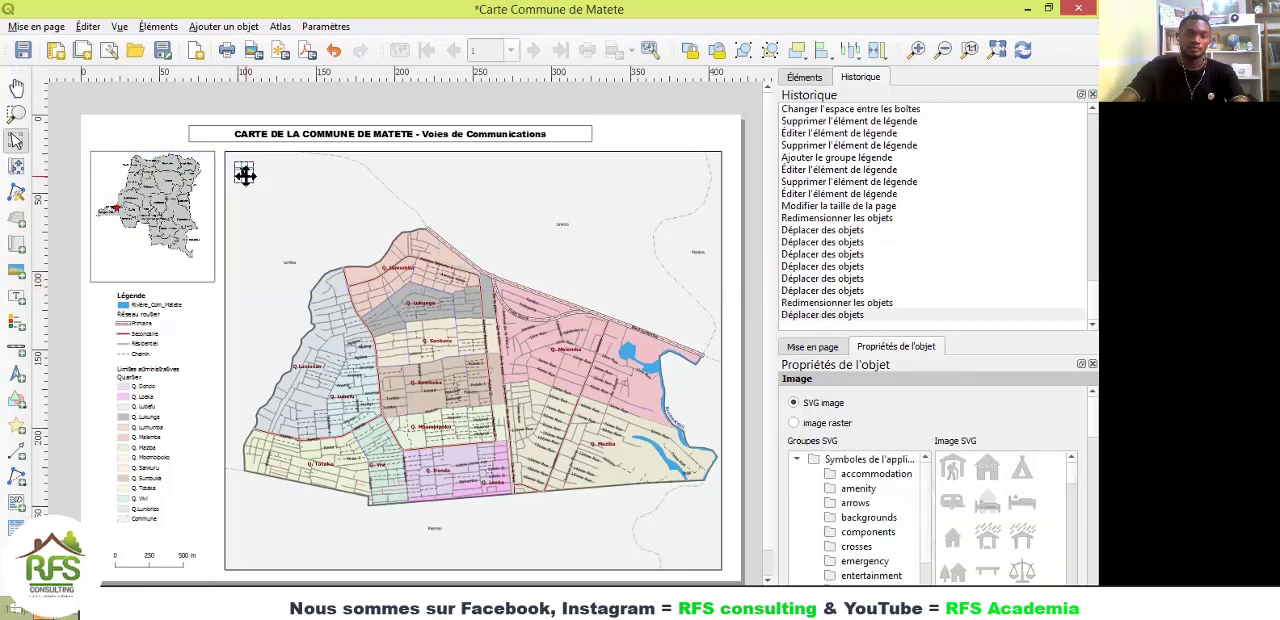
left_click(627, 119)
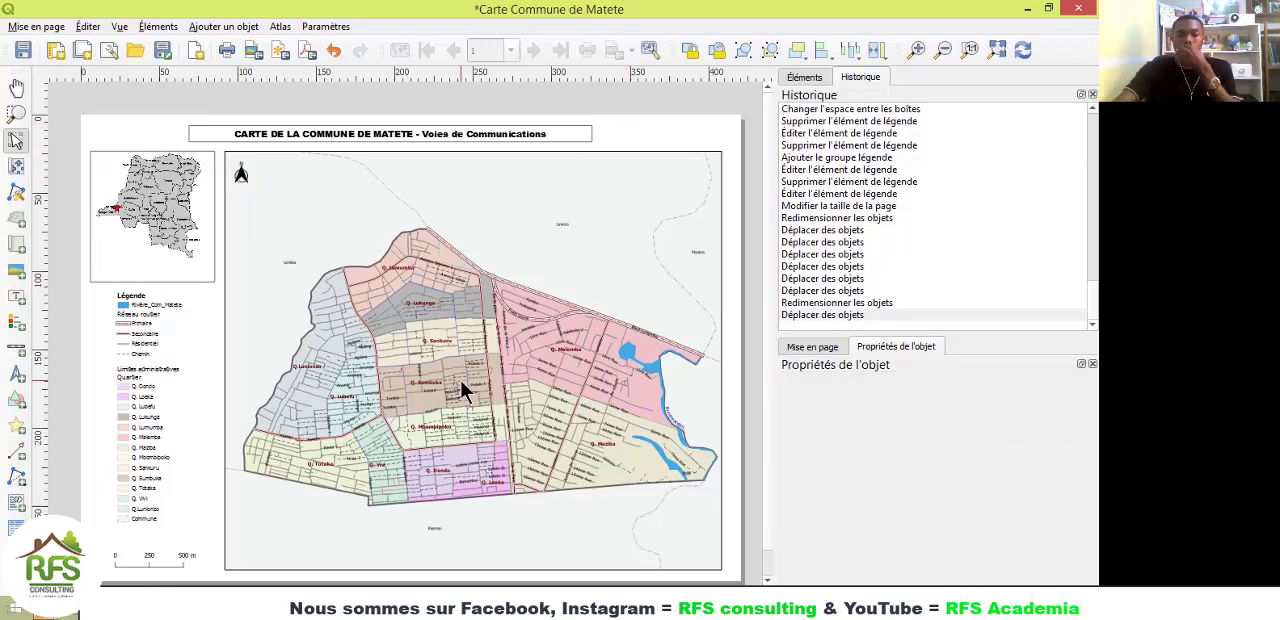
Step: Shift the main map frame slightly right and move the map content up within the frame
left_click_drag(467, 383, 462, 375)
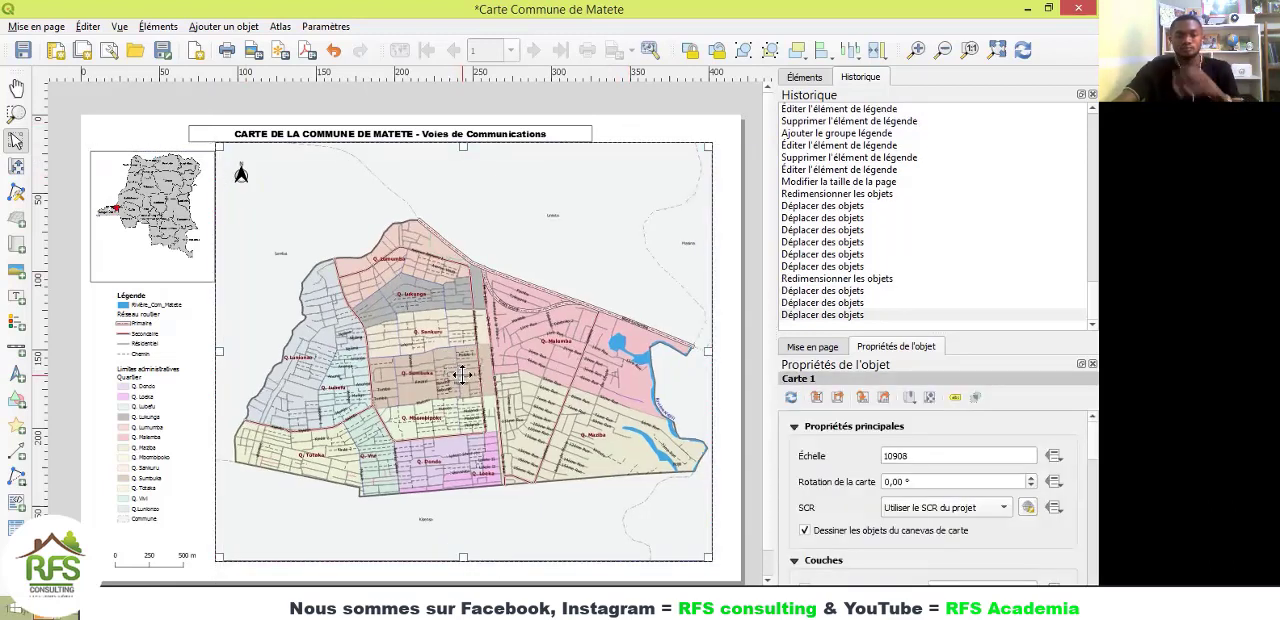
key("ctrl+z")
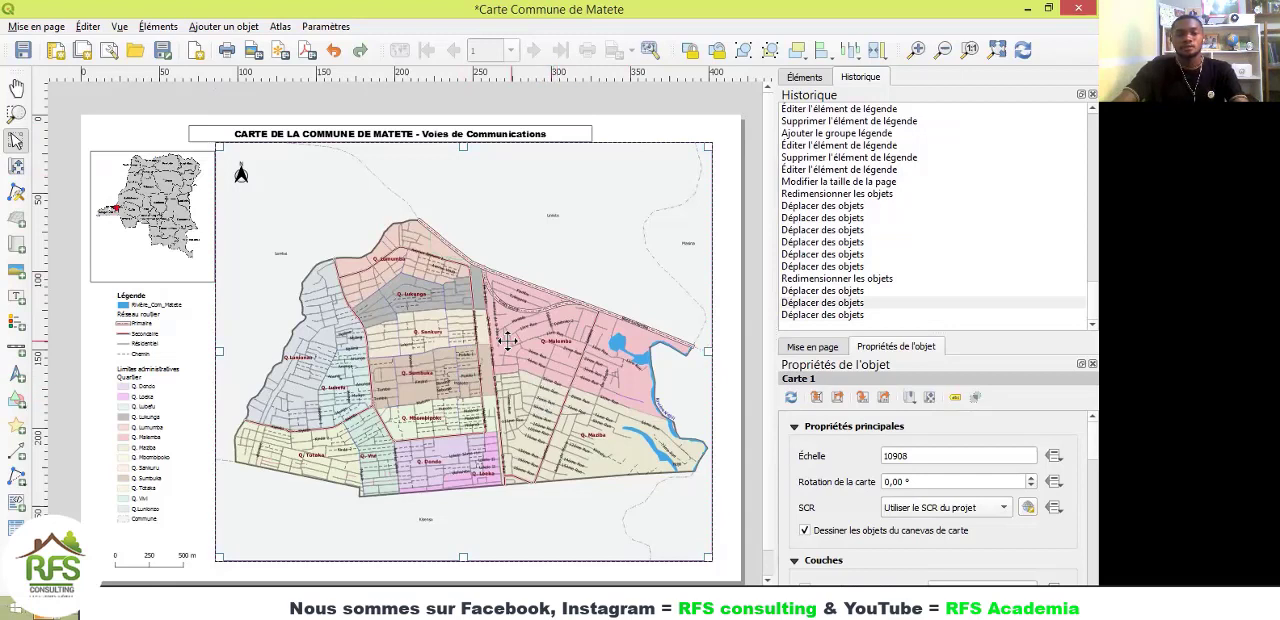
left_click_drag(450, 339, 467, 347)
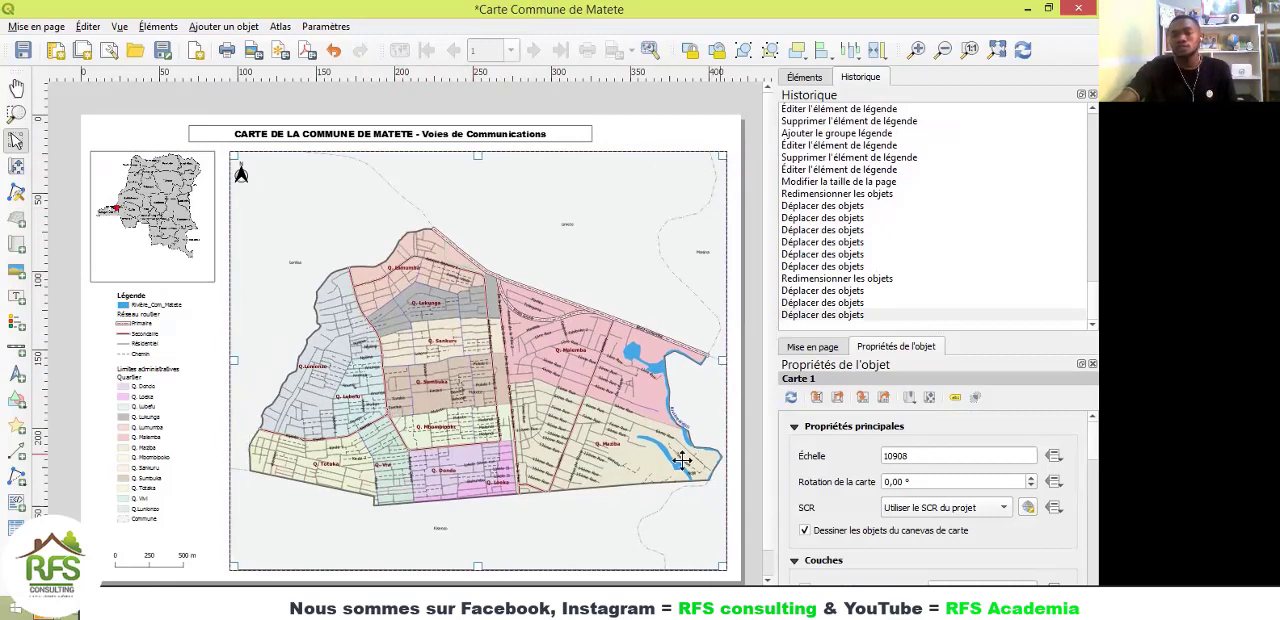
left_click(16, 167)
left_click_drag(455, 360, 424, 360)
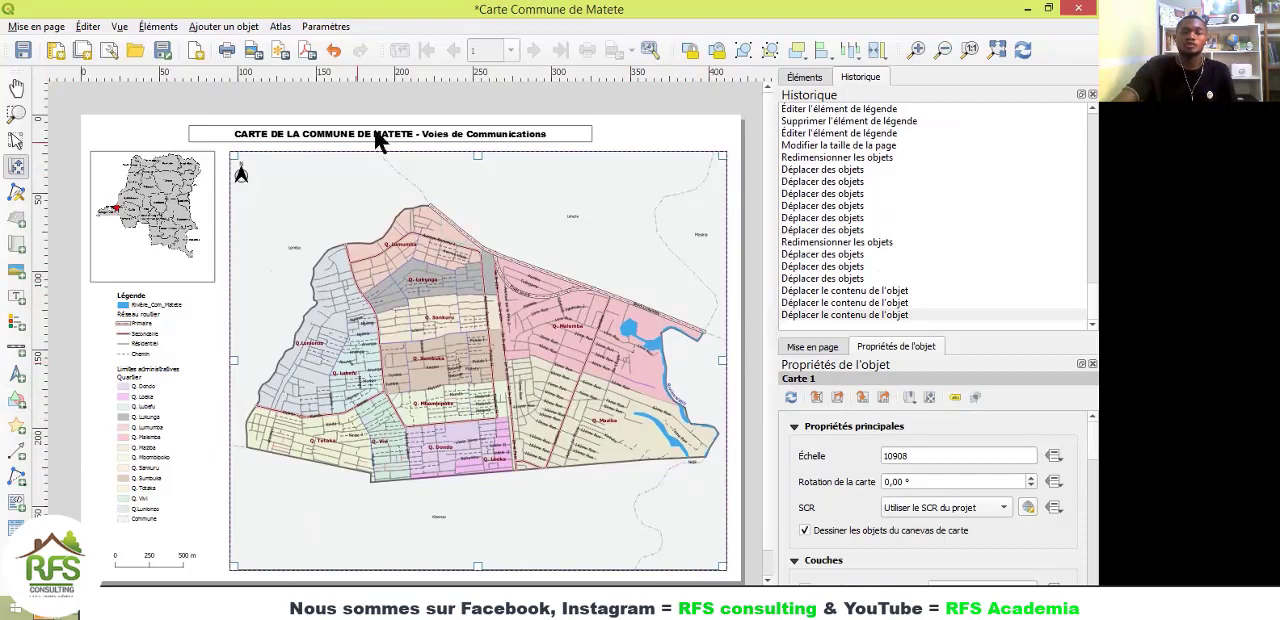
Step: Add a label in the map's lower-right corner with the lines "Source", "OSM", "SCR : WGS 84" and "Auteur :"
left_click(15, 297)
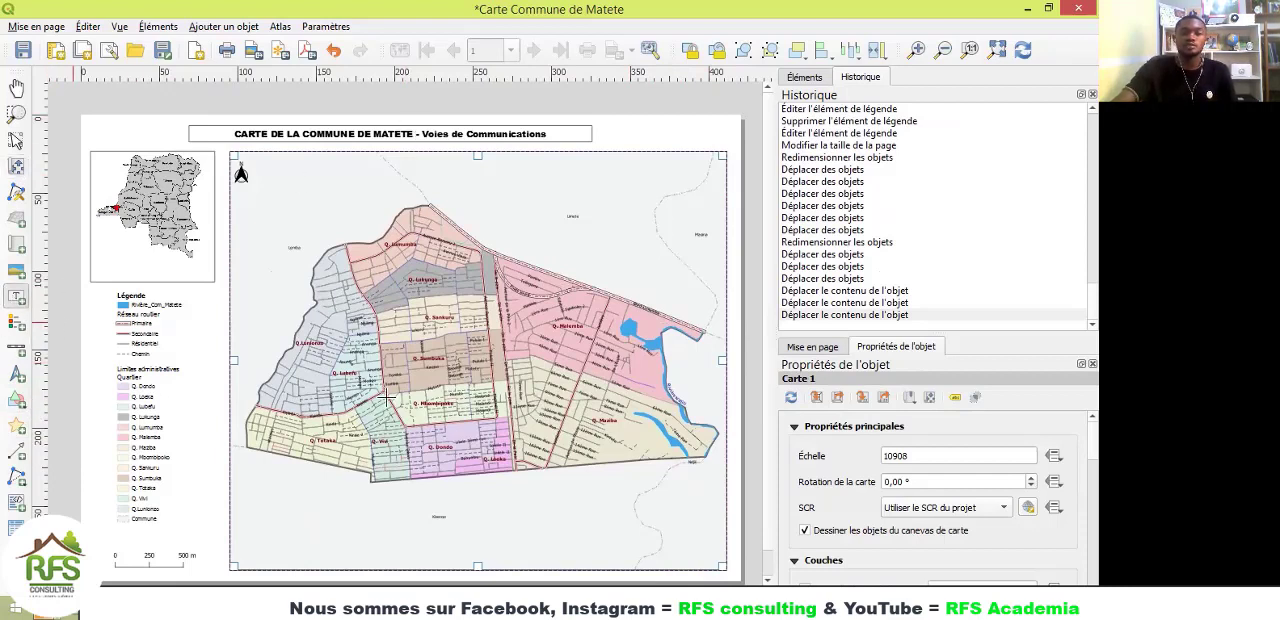
left_click_drag(603, 509, 708, 562)
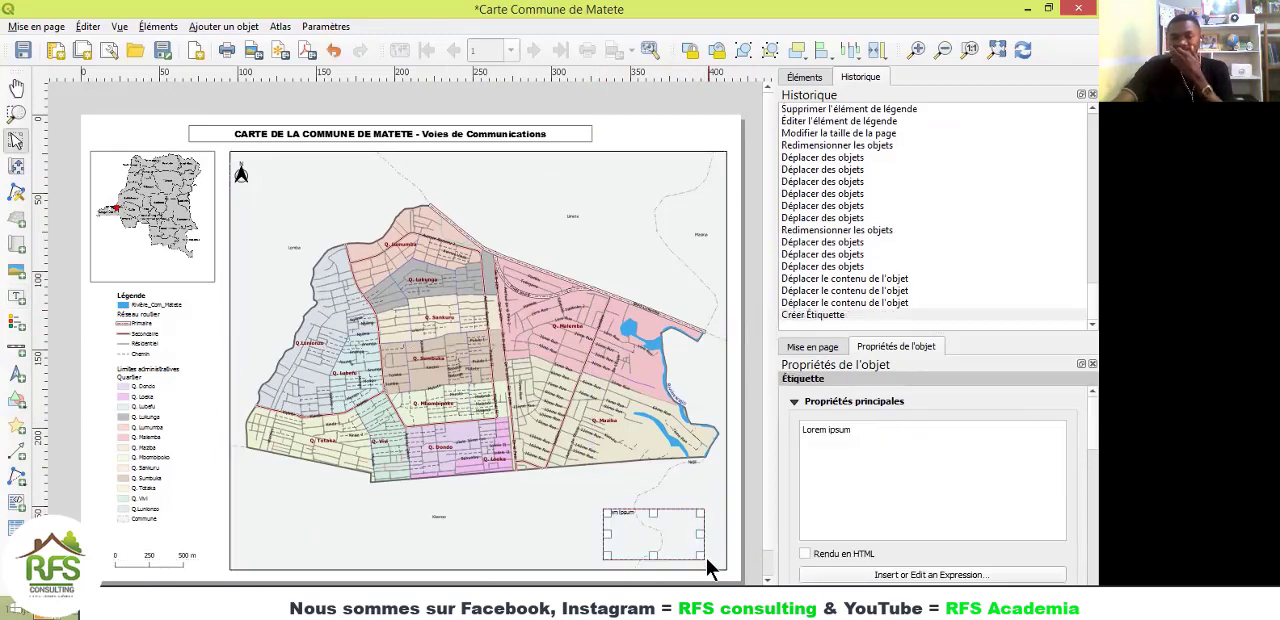
left_click_drag(855, 433, 800, 428)
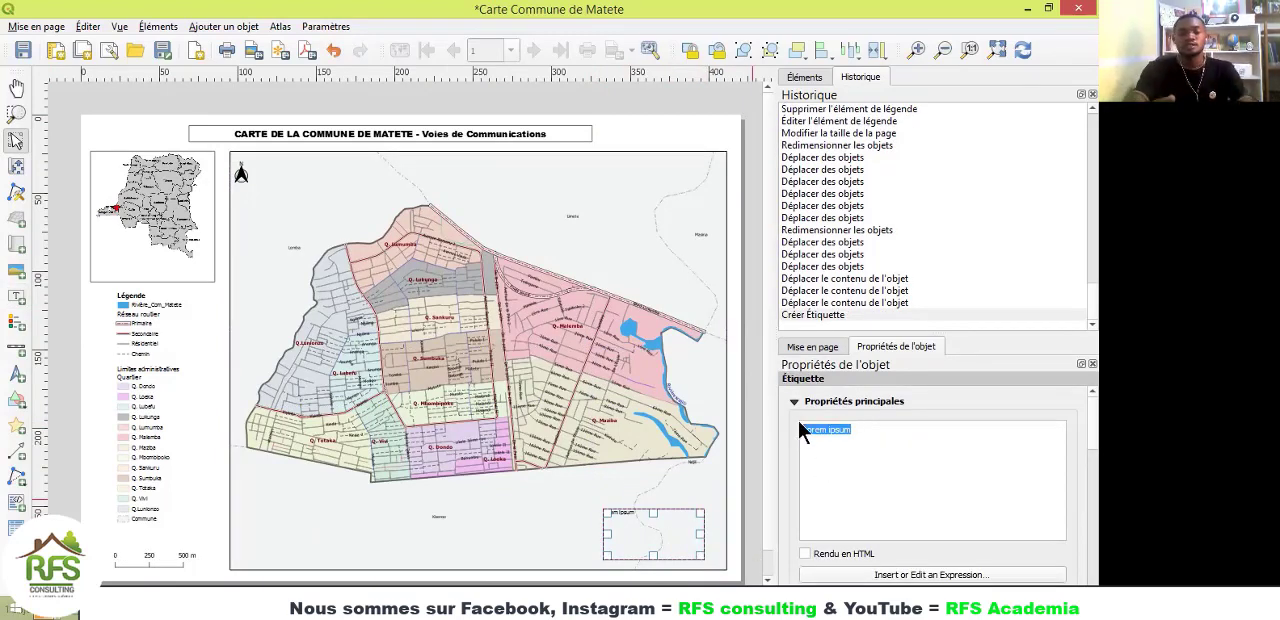
key("BackSpace")
type("So")
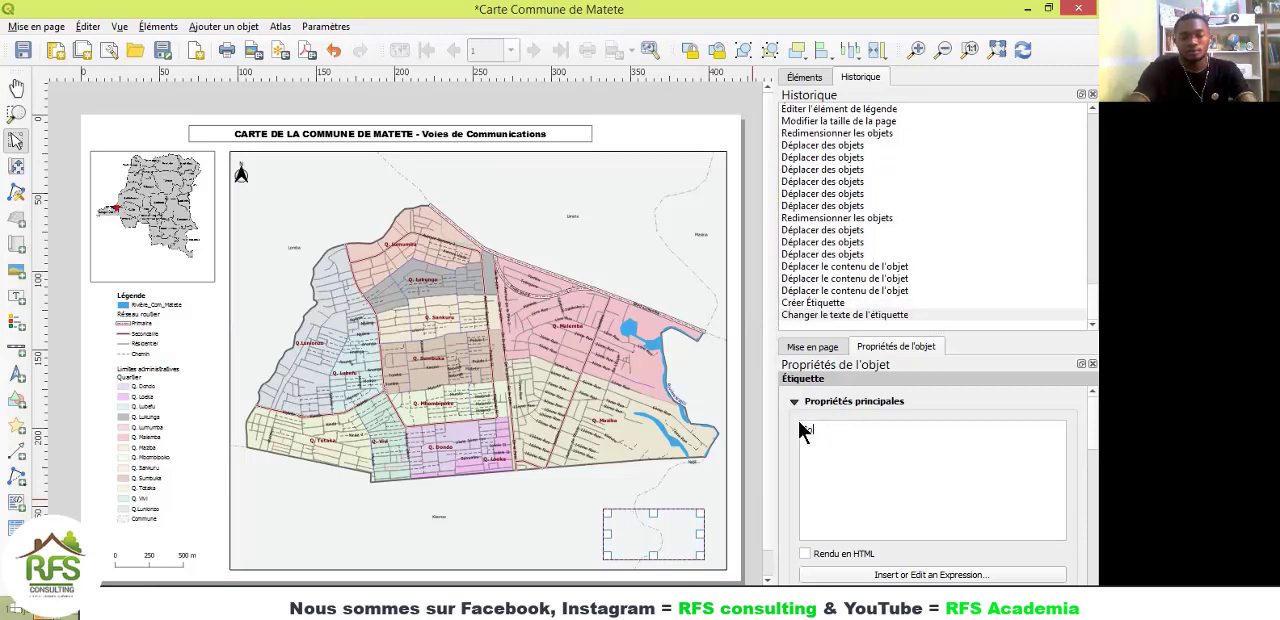
type("urce")
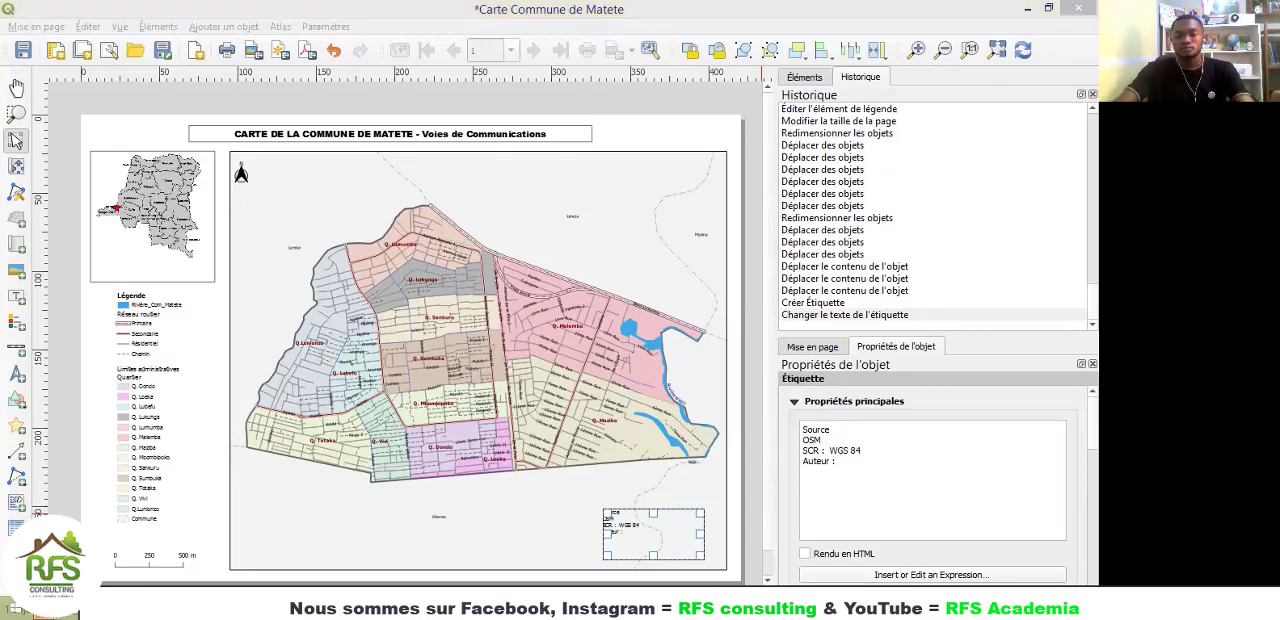
Step: Check the finished Carte Commune Matete layout for reference, and return to the Carte Commune de Matete layout
mouse_move(868, 605)
left_click(870, 552)
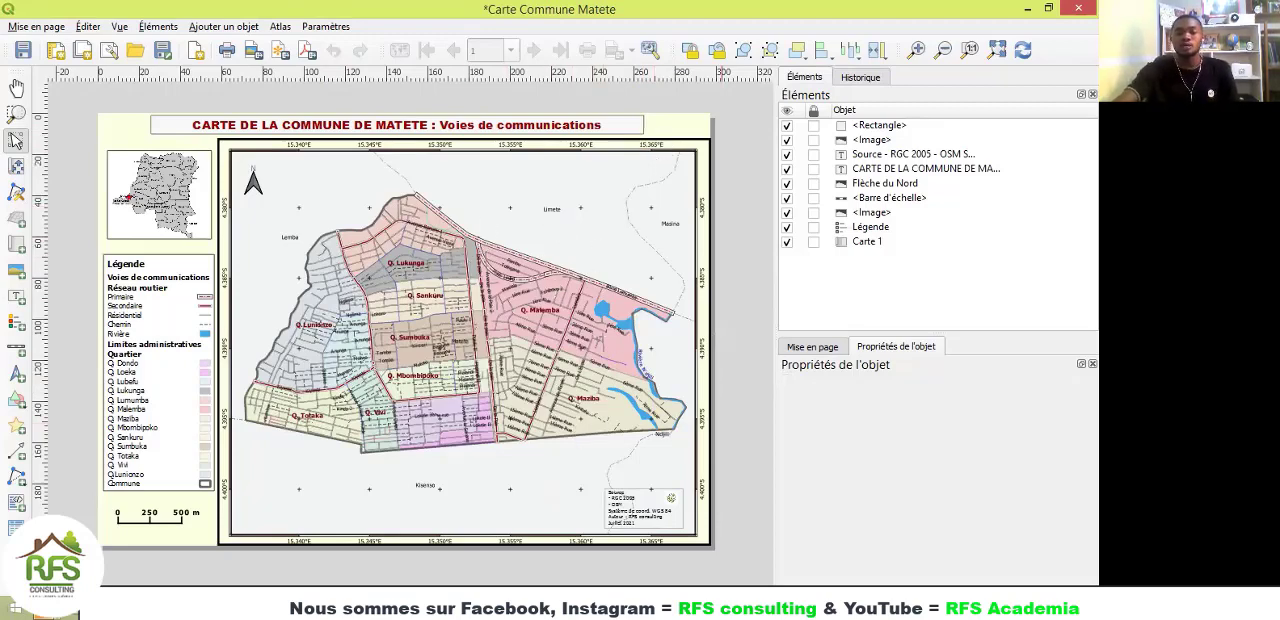
left_click(682, 542)
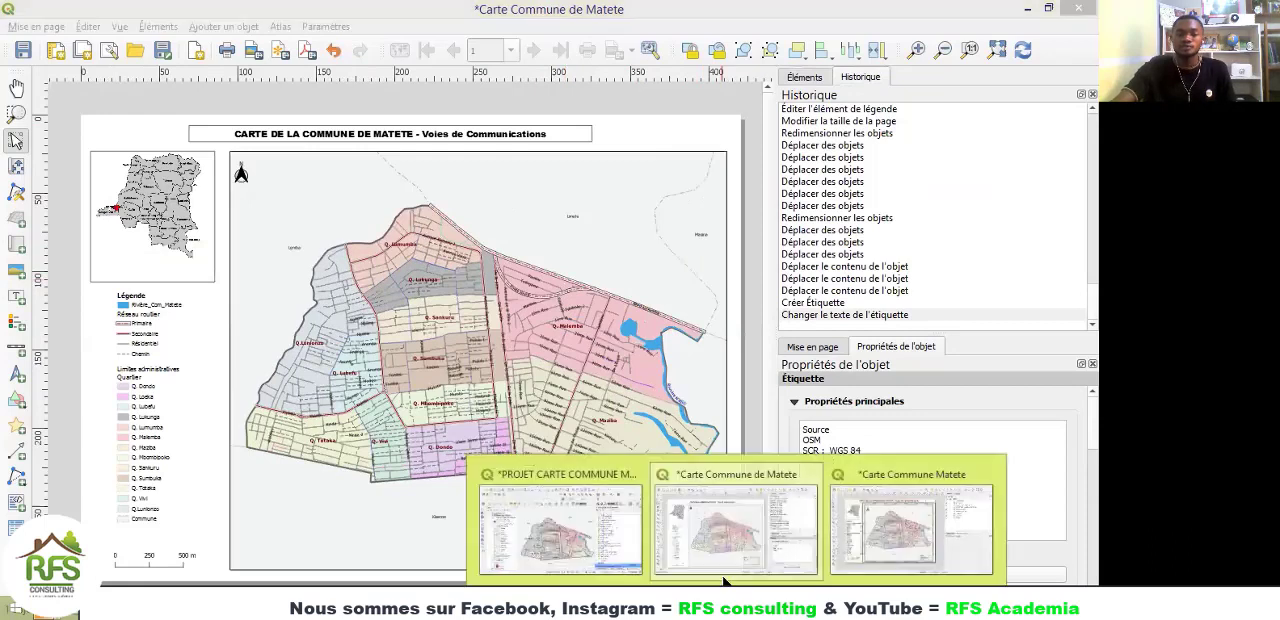
left_click(645, 234)
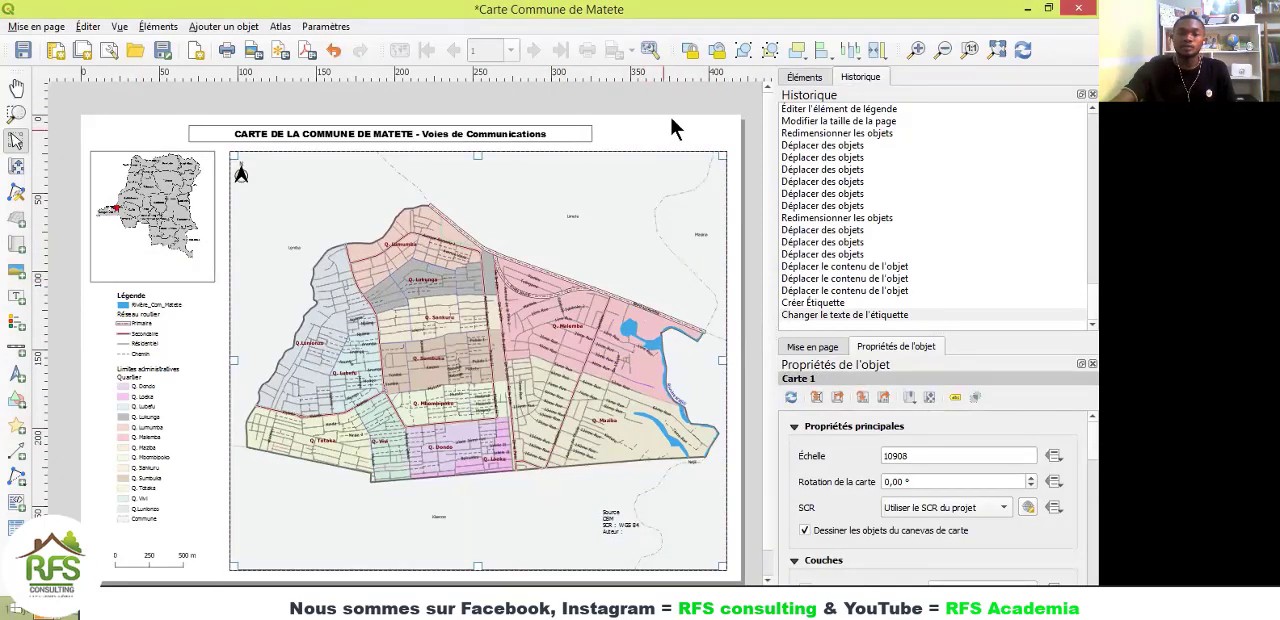
Step: Set the page background to a pale yellow in the page properties
right_click(648, 128)
left_click(716, 212)
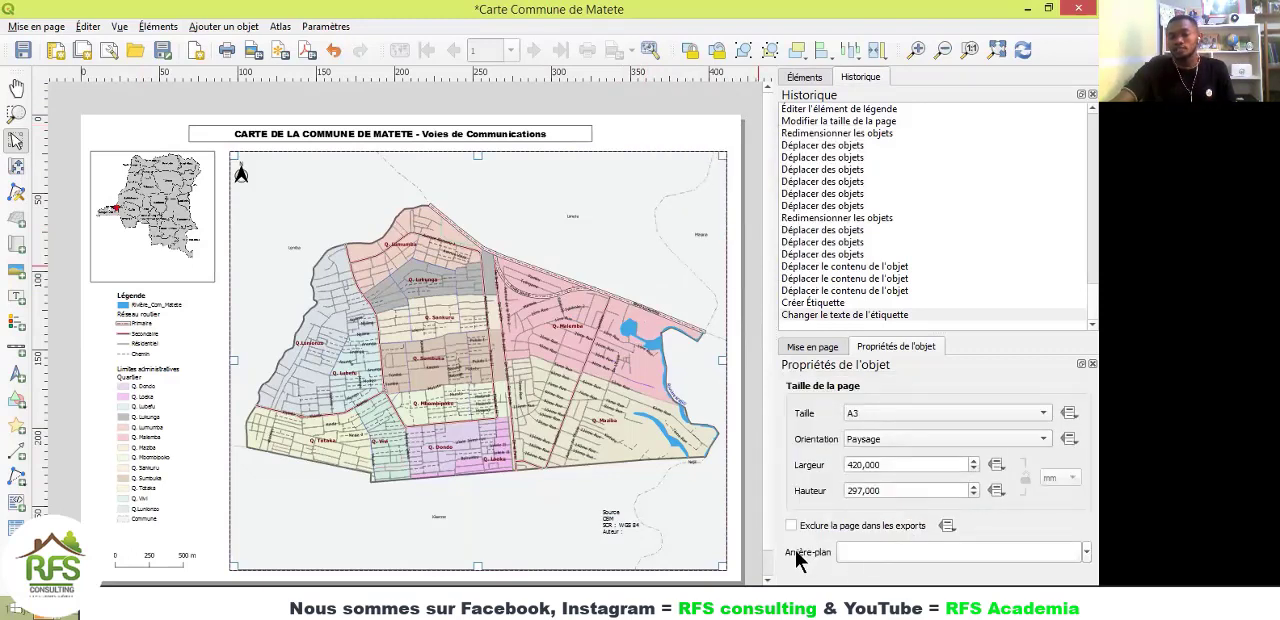
left_click(1074, 550)
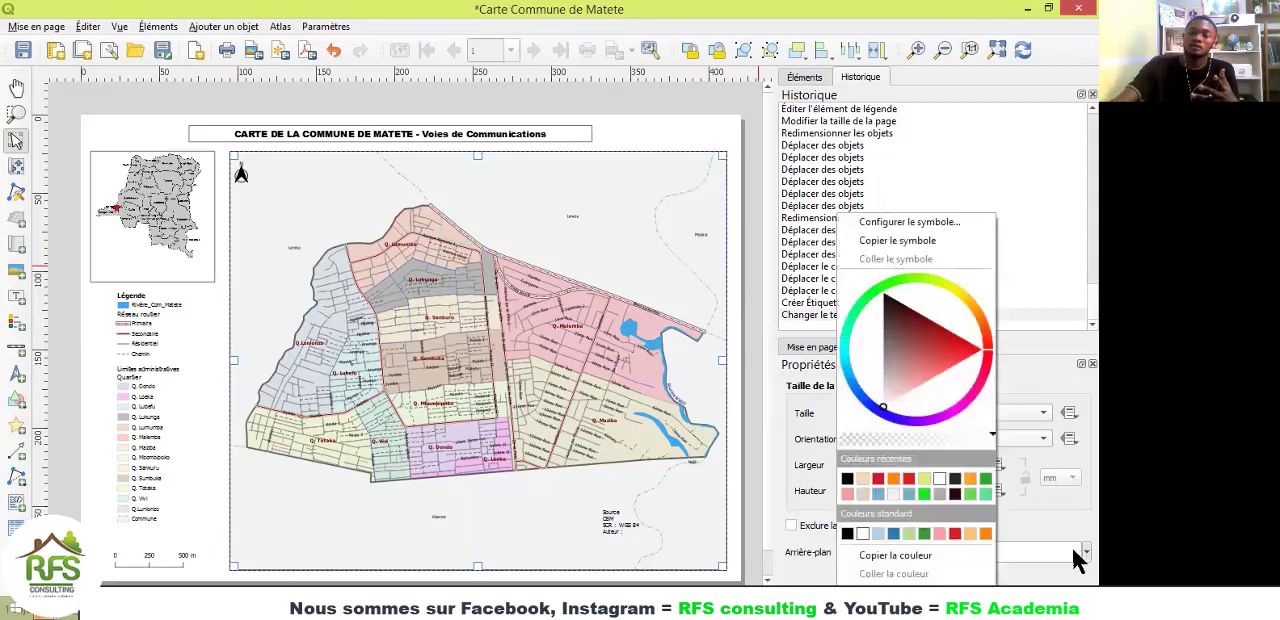
left_click(954, 287)
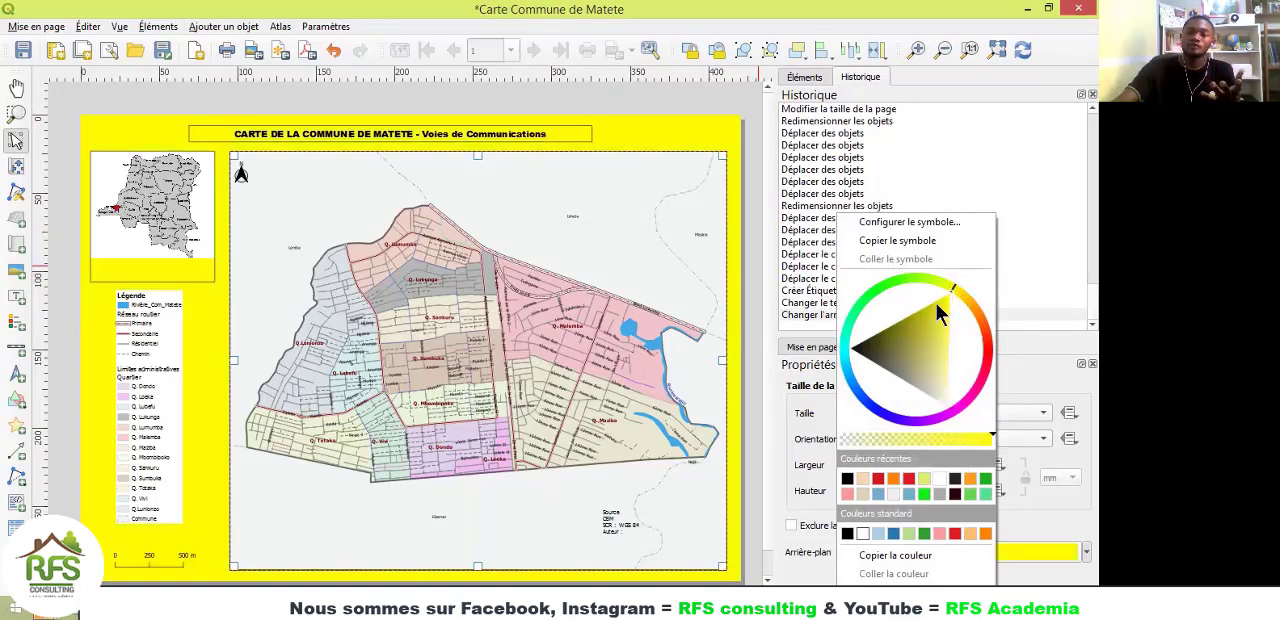
left_click(949, 375)
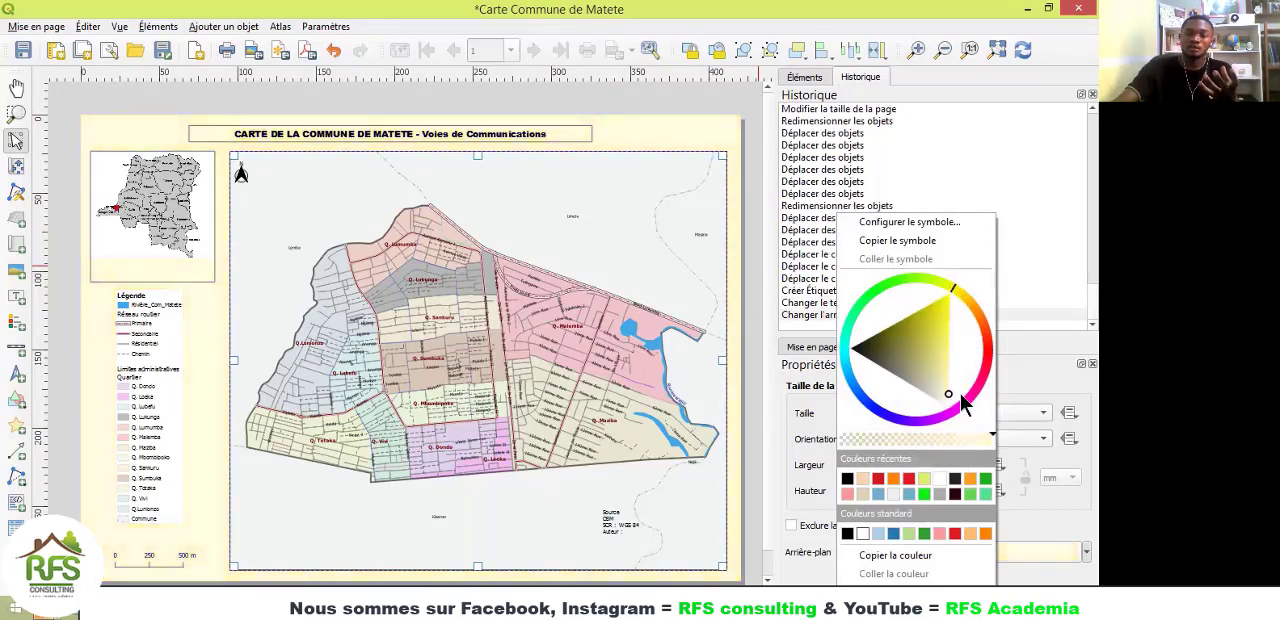
left_click_drag(960, 393, 960, 397)
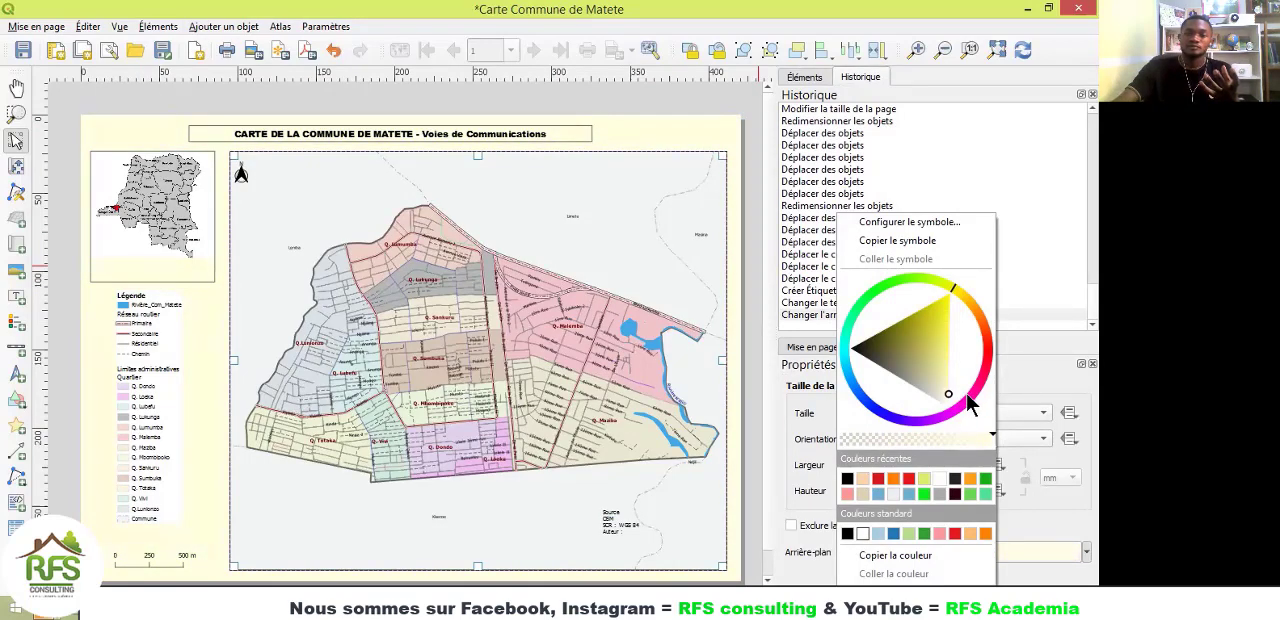
left_click(704, 140)
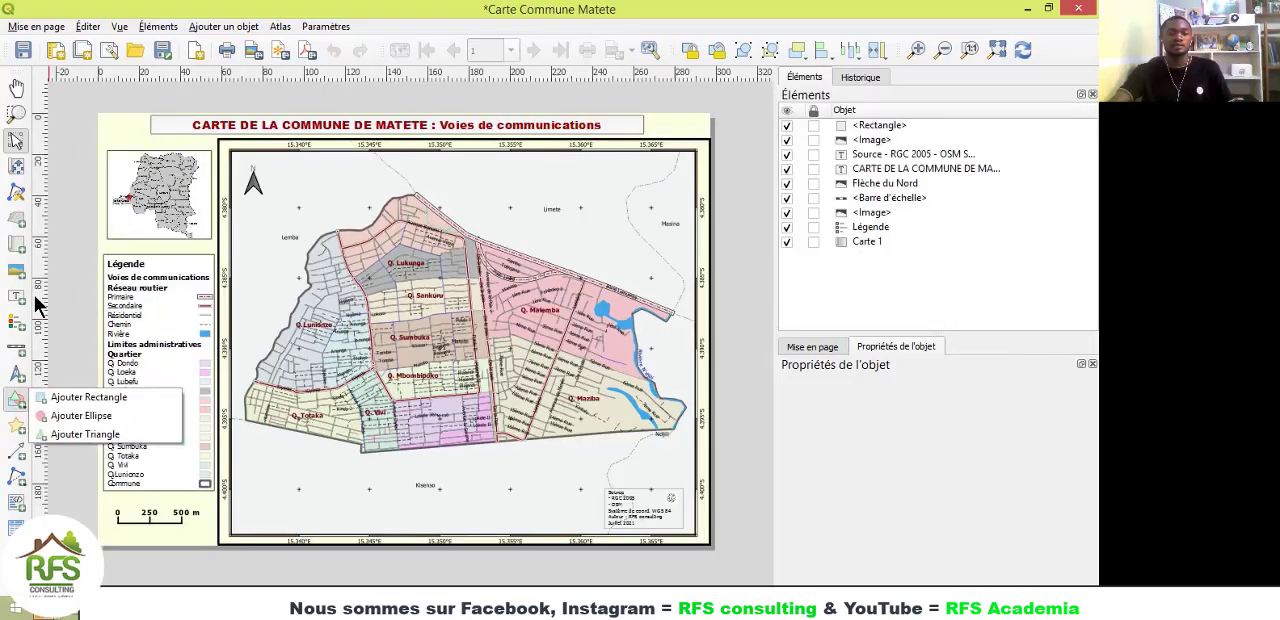
Step: Switch to the finished Carte Commune Matete layout to compare its styling
left_click(34, 297)
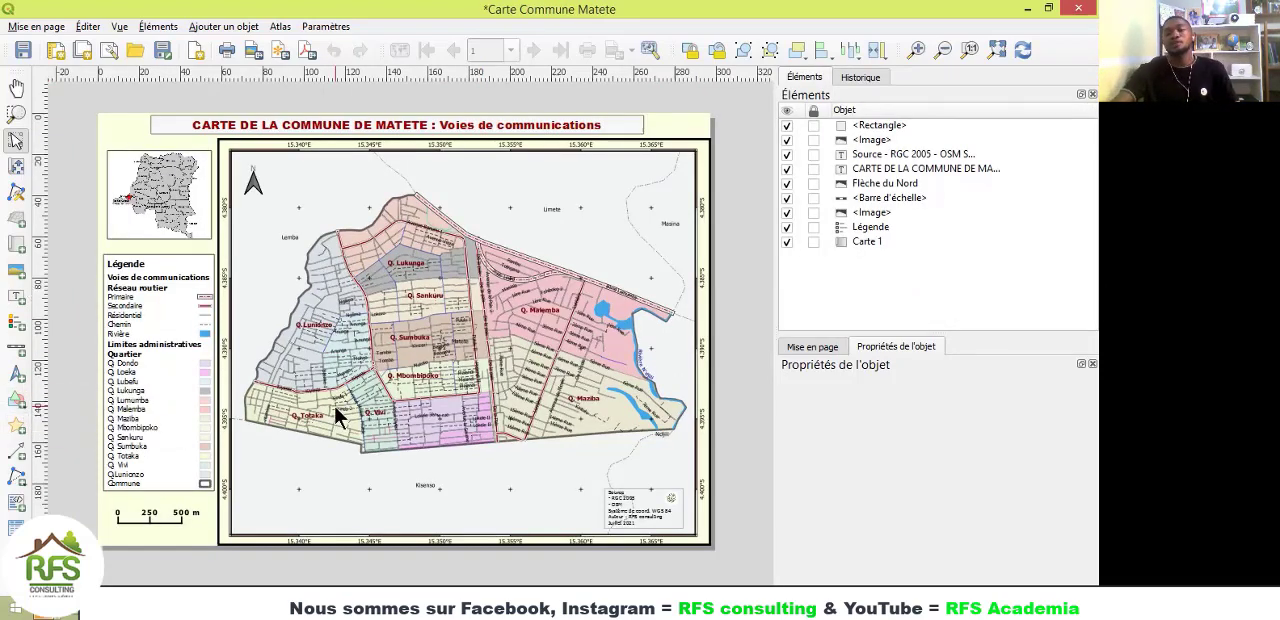